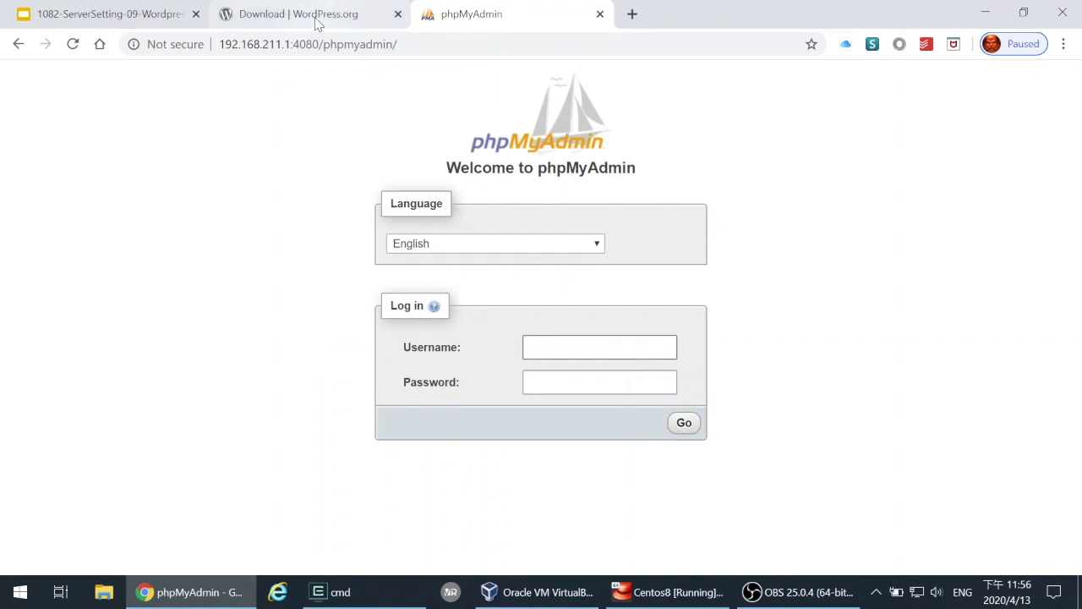
Reconnect the SSH session to the server in the command prompt using the previous ssh command.
left_click(136, 10)
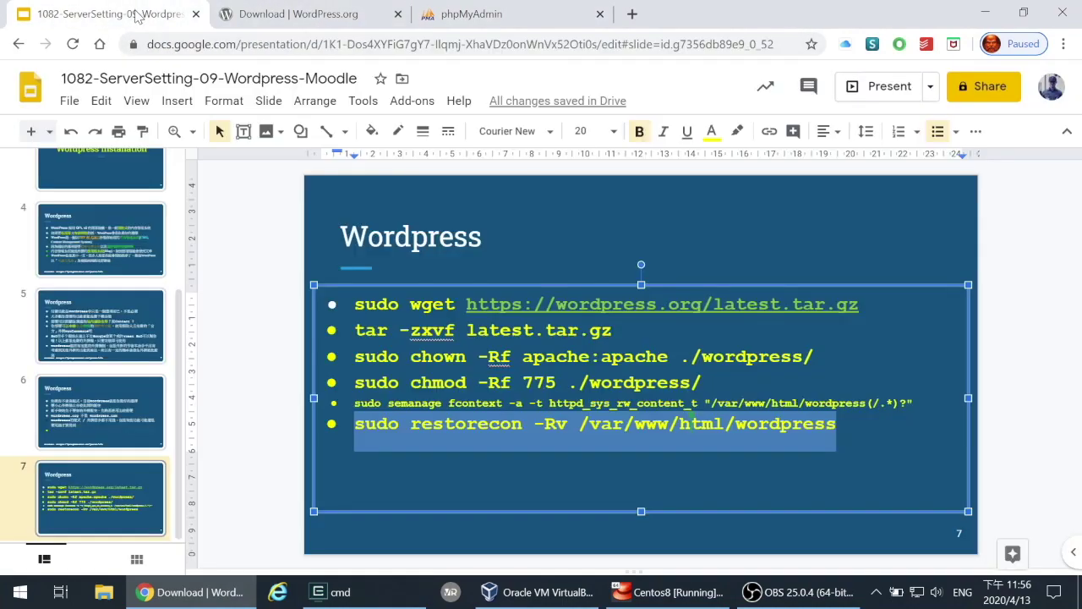
left_click(331, 592)
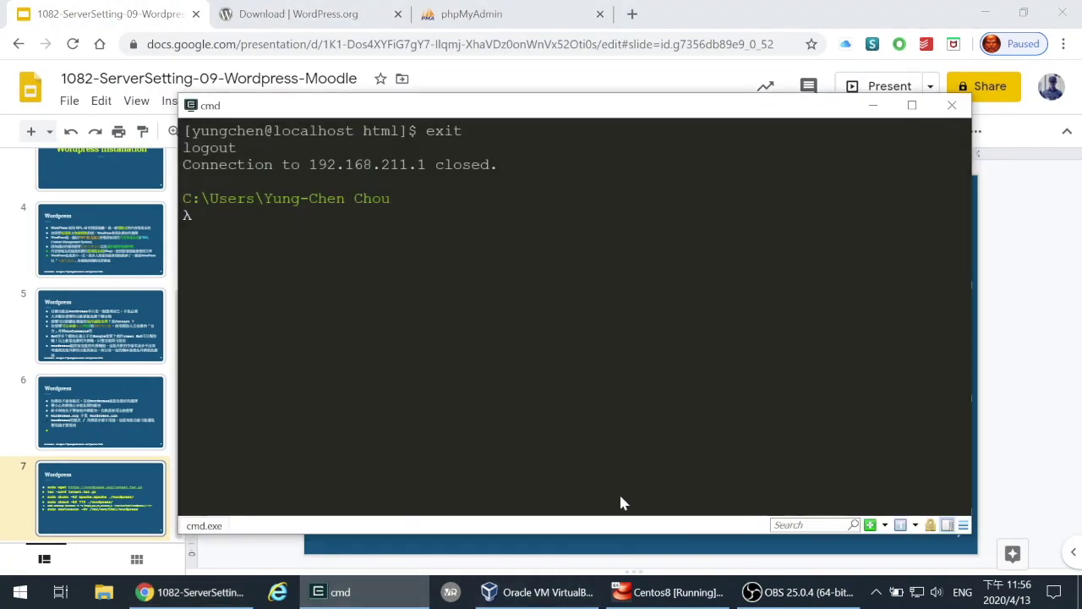
key("Up")
key("Return")
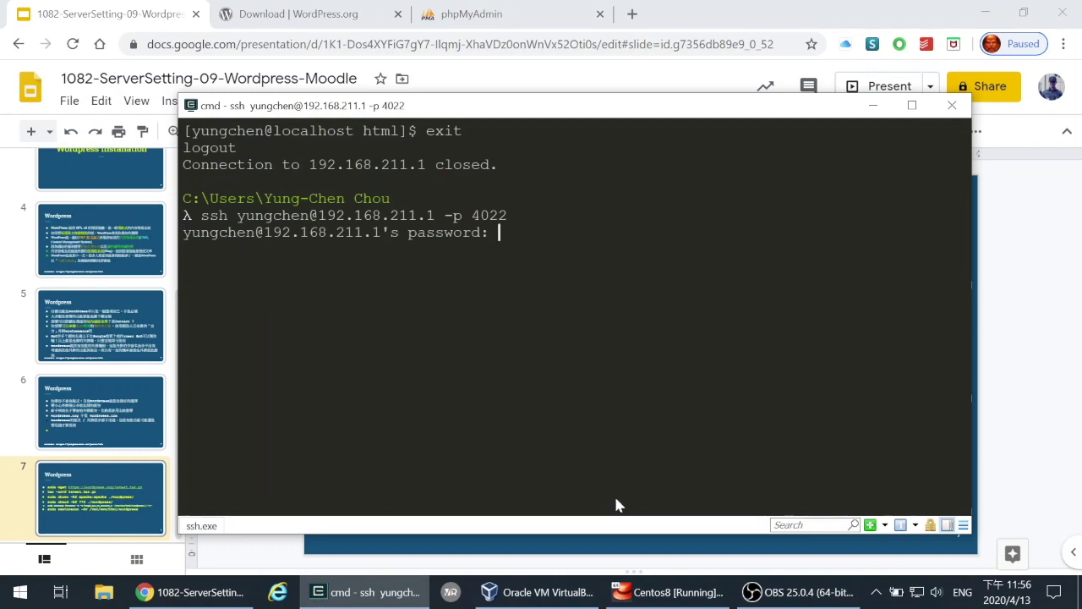
key("Return")
Log in to phpMyAdmin as root with the account password.
left_click(488, 18)
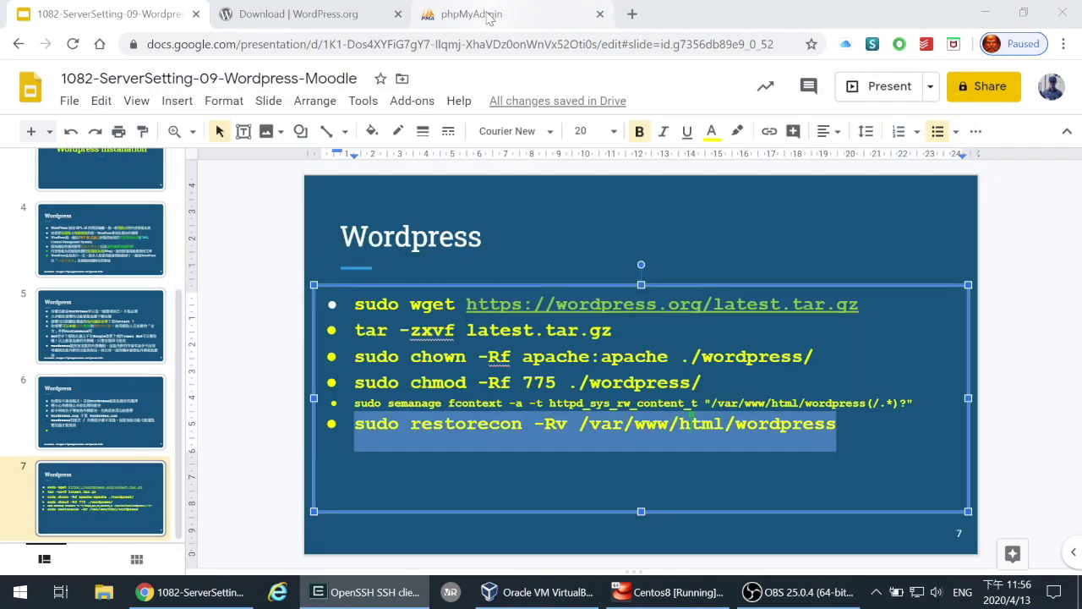
left_click(488, 19)
type("root")
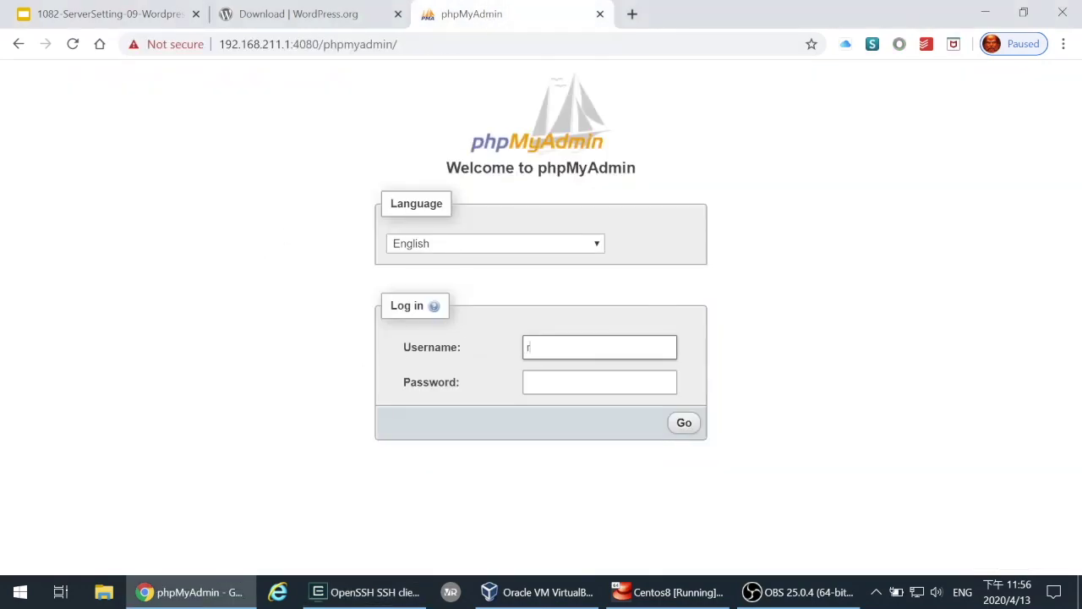
key("Tab")
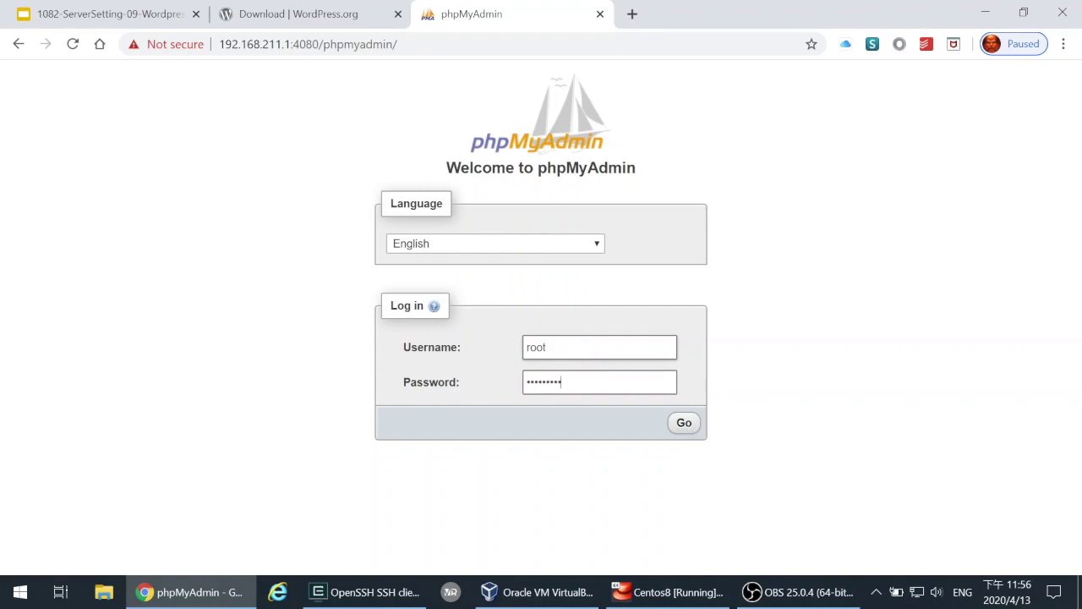
key("Return")
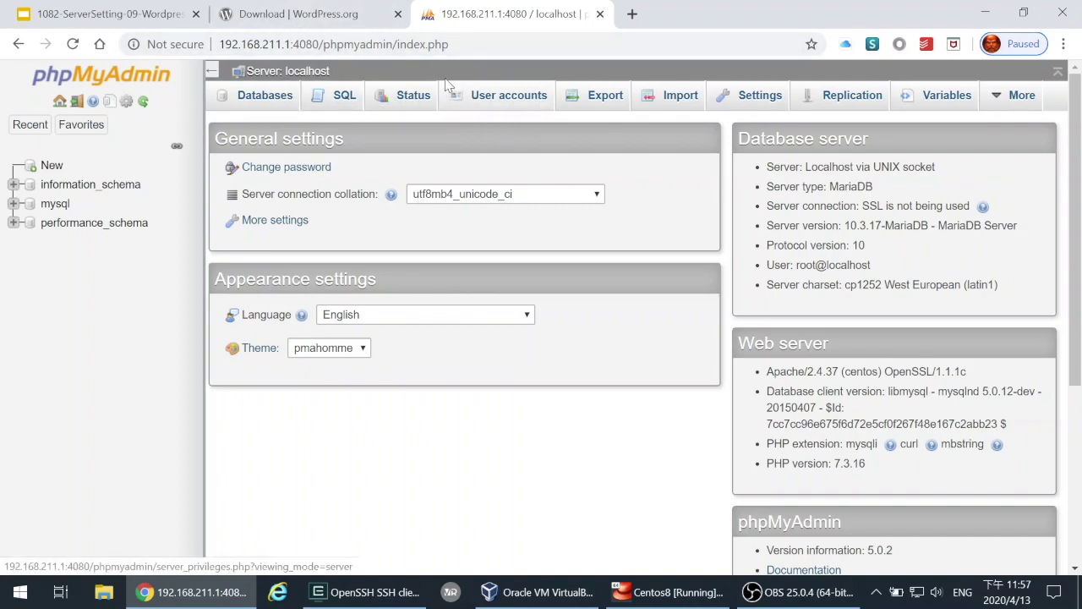
Start a new phpMyAdmin user account with the user name wordpress.
left_click(502, 101)
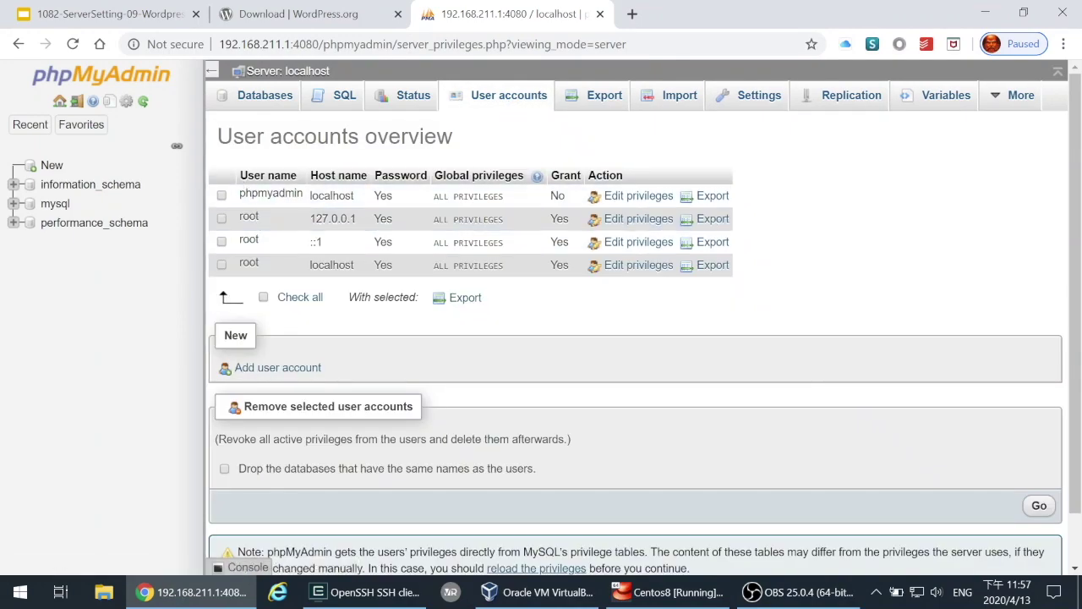
left_click(294, 368)
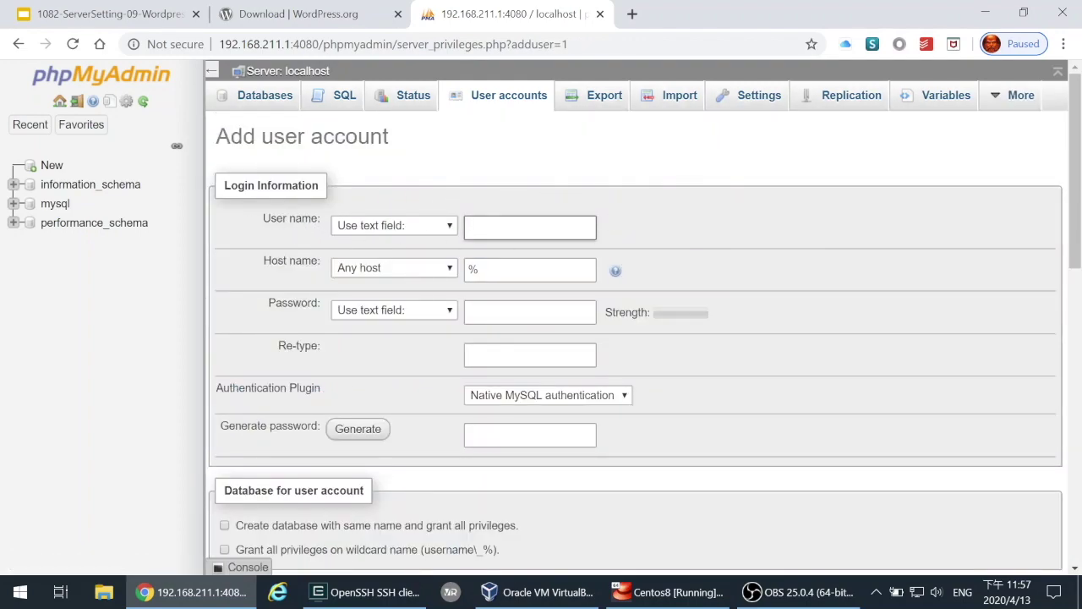
type("wordpress")
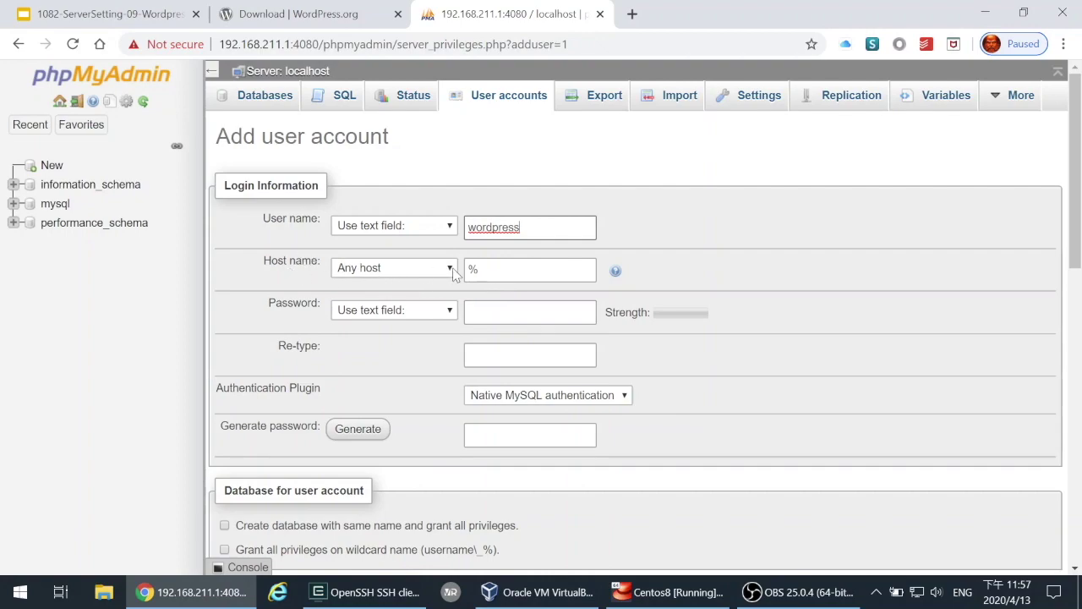
Enter a password for the wordpress account in the Password and Re-type fields.
left_click(530, 312)
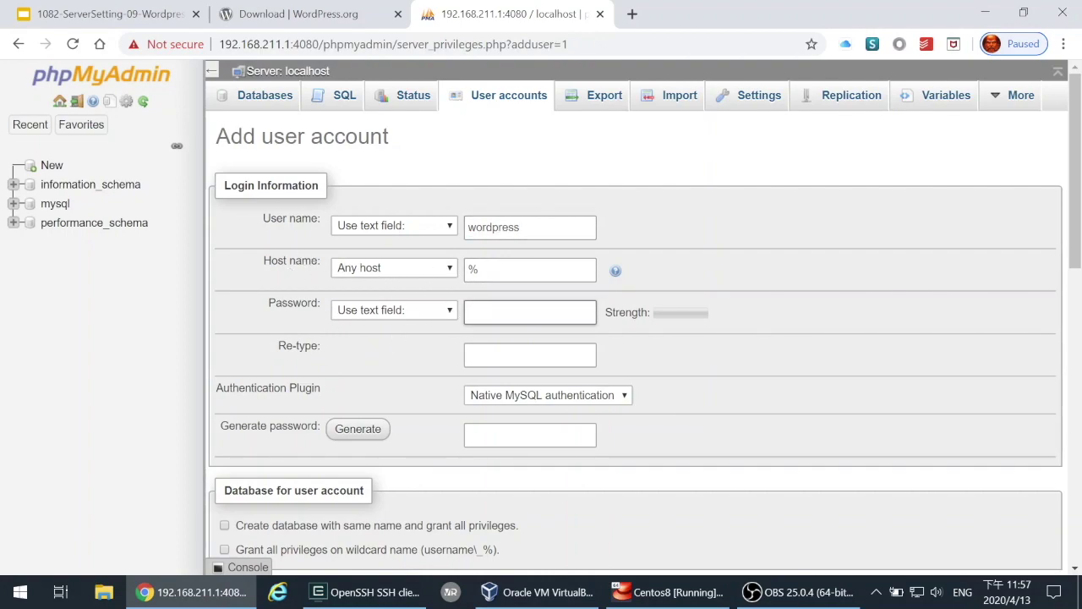
type("w")
key("BackSpace")
key("BackSpace")
key("BackSpace")
key("Tab")
left_click(501, 313)
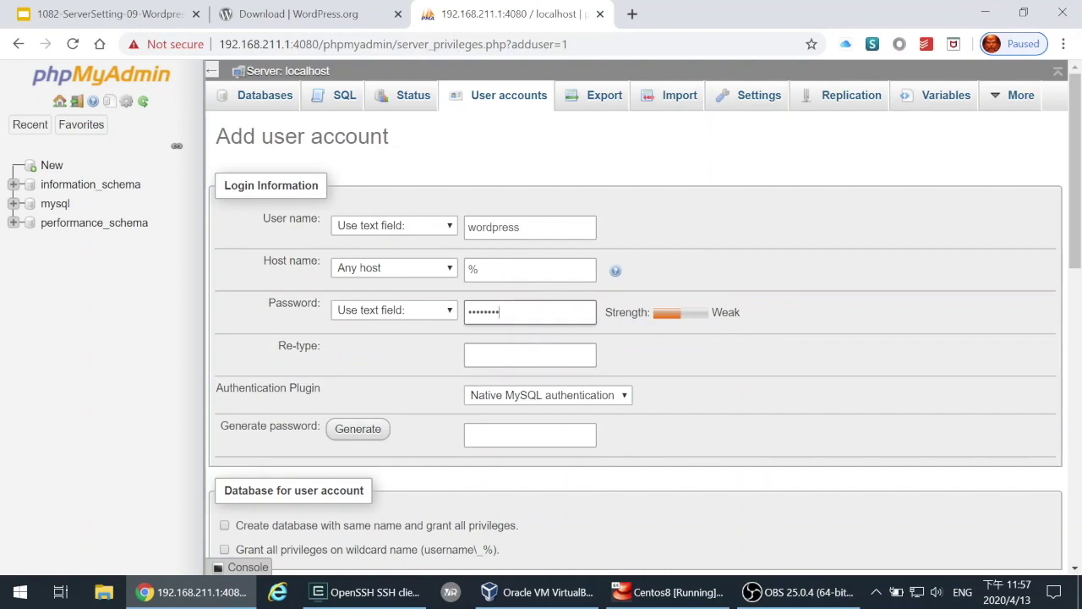
key("ctrl+a")
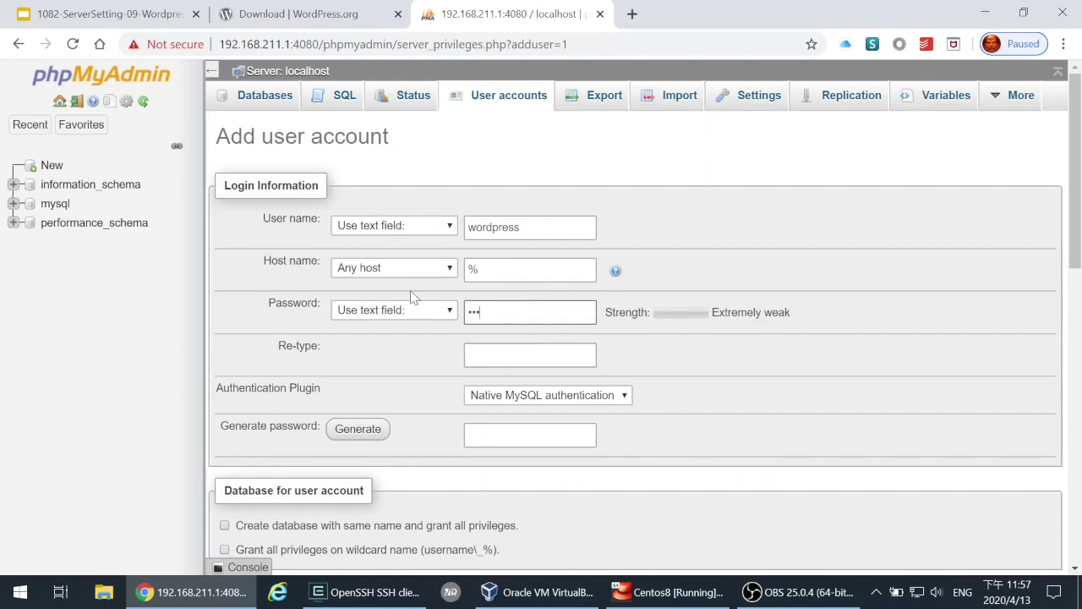
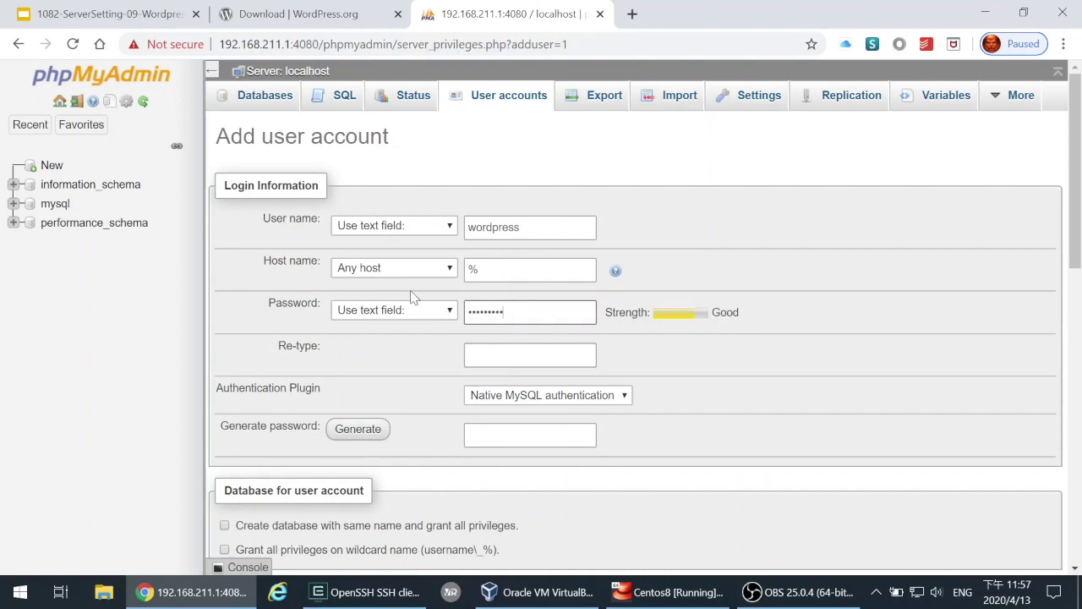
Replace the password and its confirmation with the final database password.
left_click(499, 350)
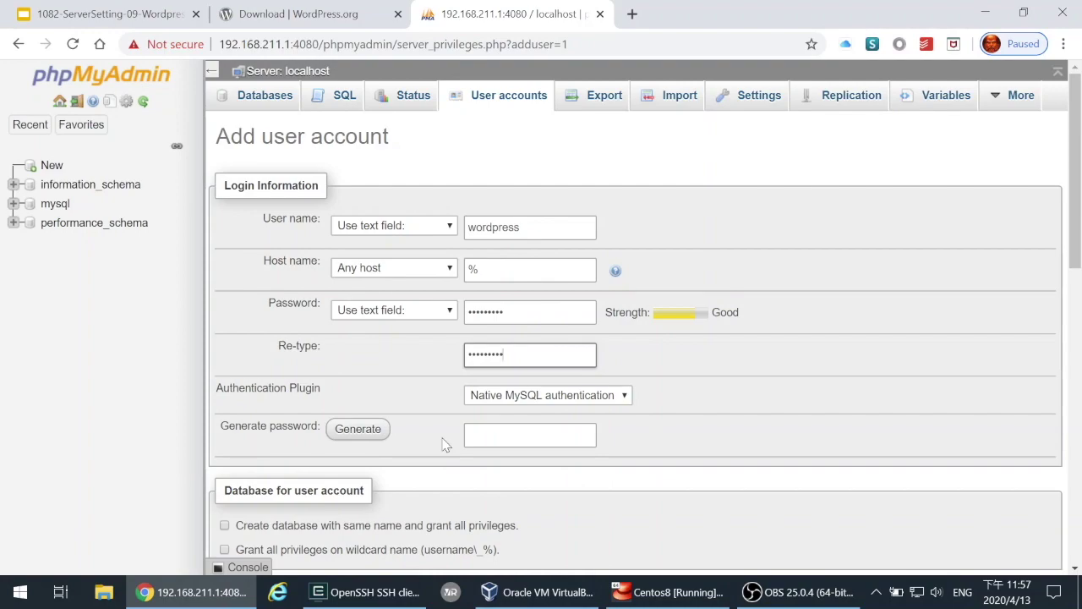
left_click_drag(542, 313, 426, 321)
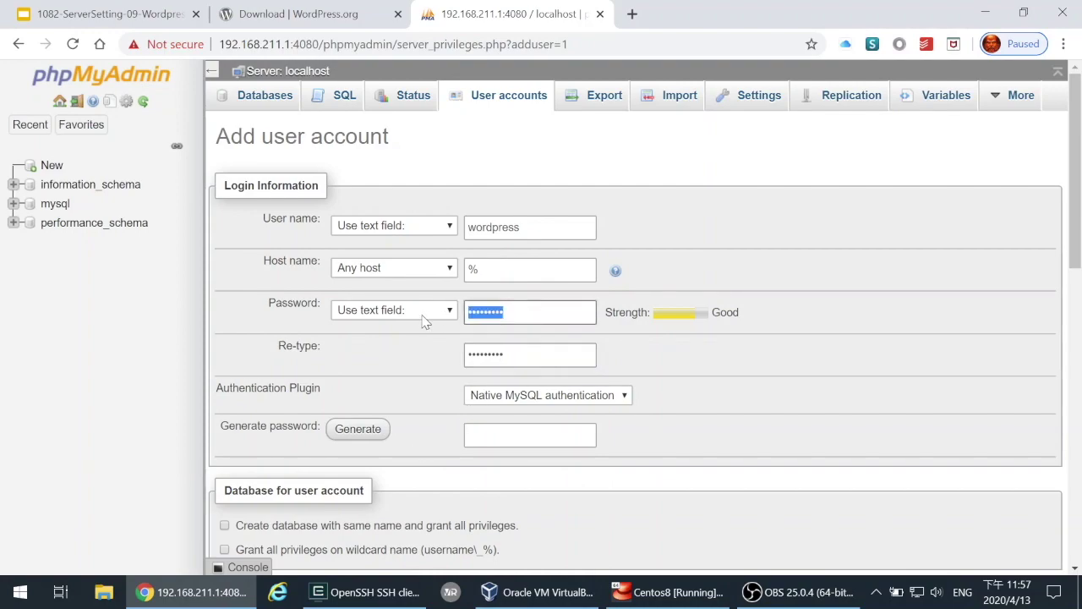
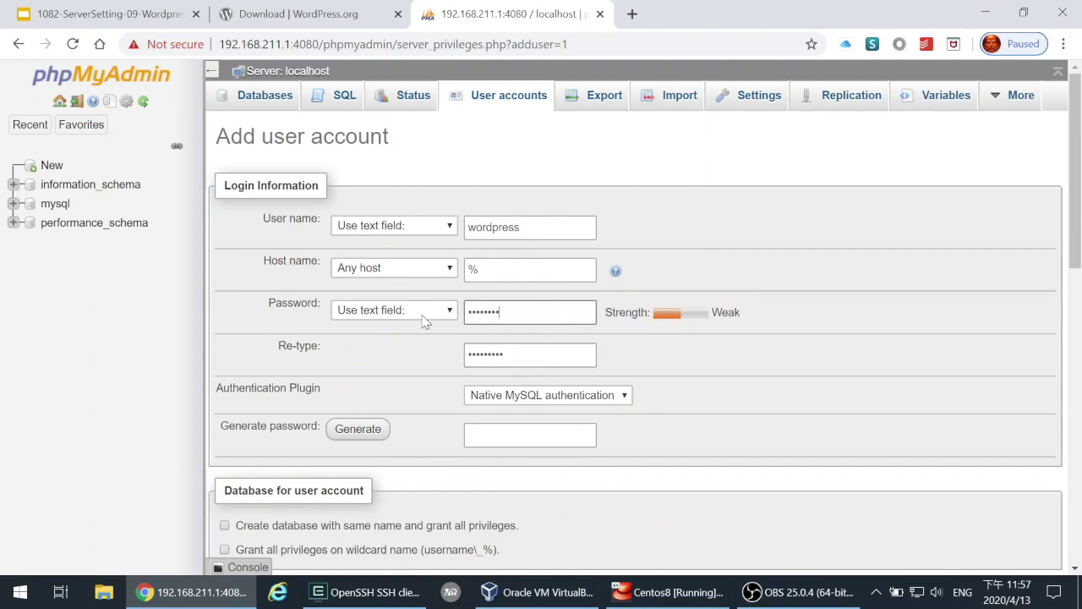
left_click_drag(542, 355, 417, 345)
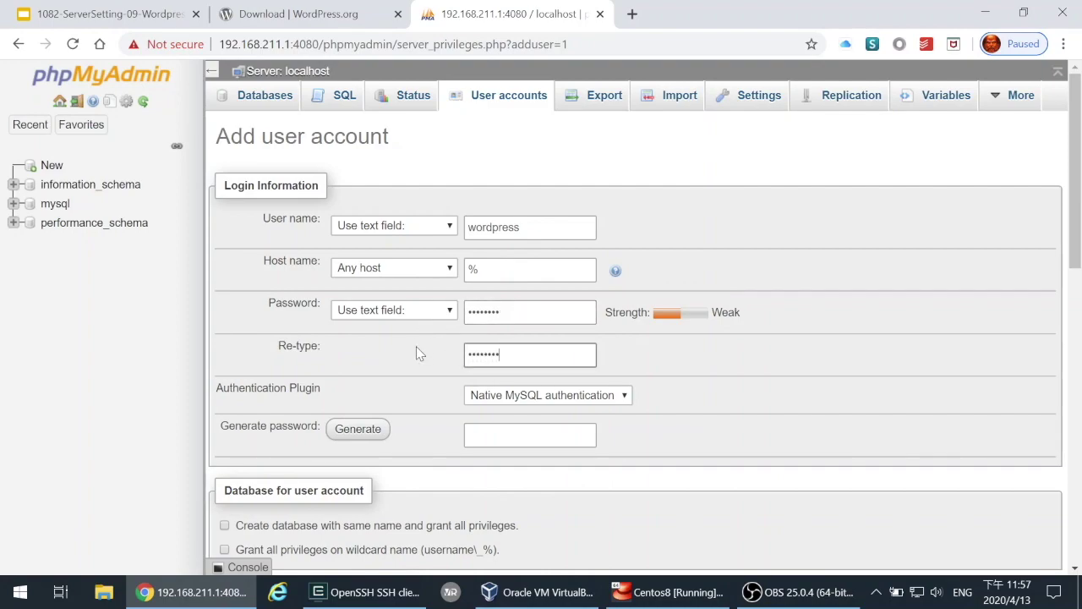
left_click(533, 434)
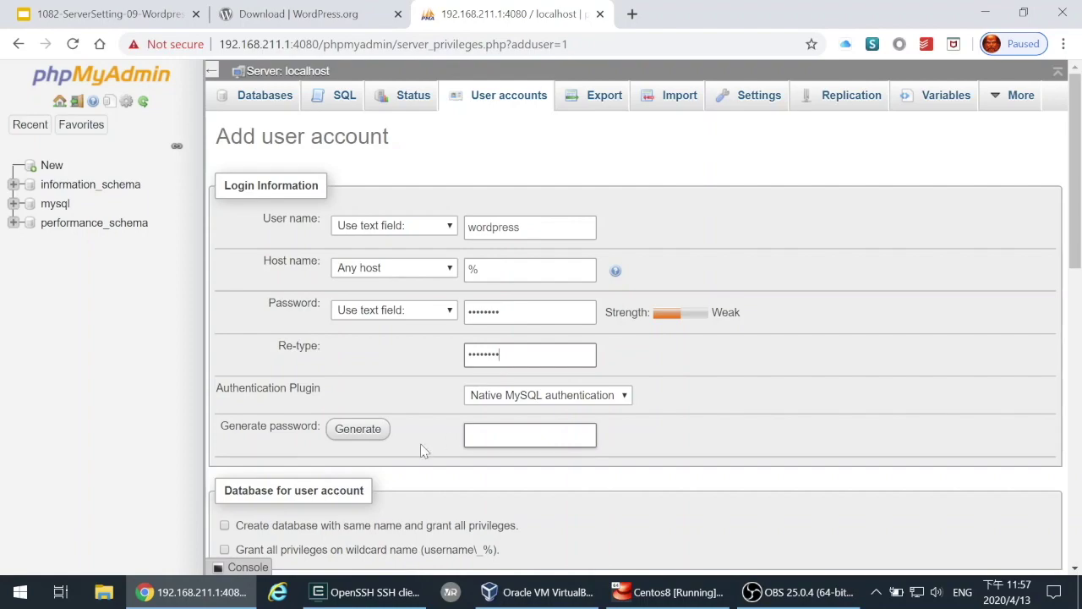
Tick 'Create database with same name and grant all privileges' and the wildcard-name privileges option.
scroll(389, 477, "down", 2)
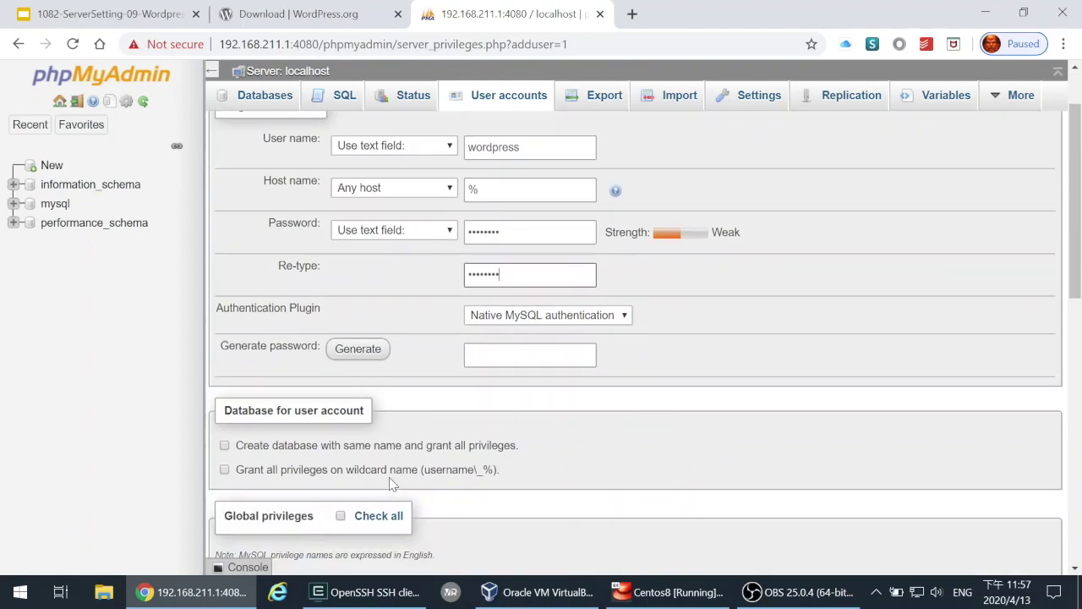
left_click(225, 357)
left_click(225, 381)
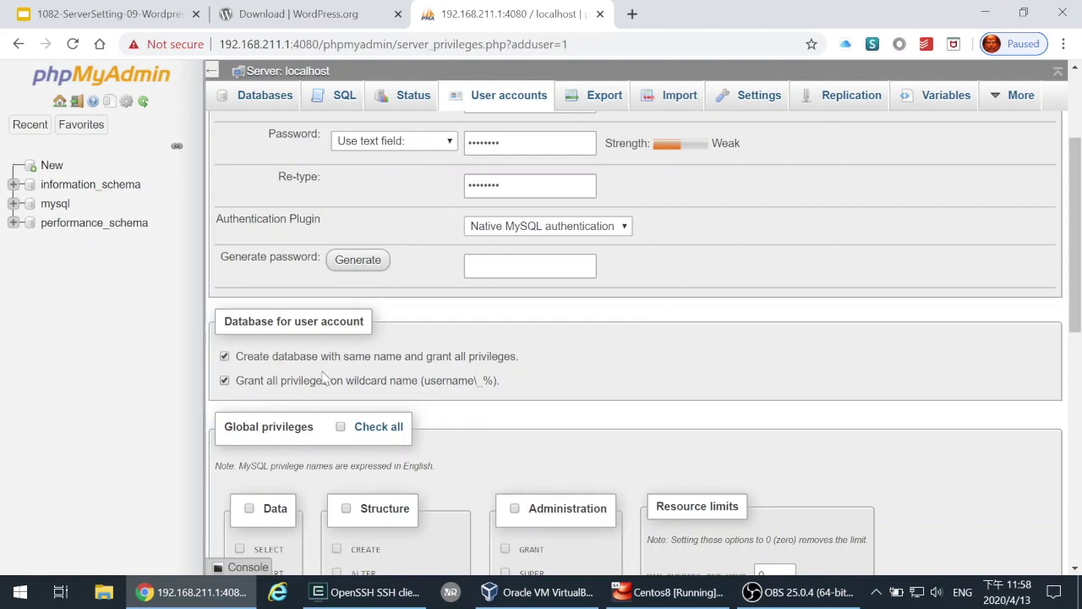
Review the form and click Go to create the wordpress user and database.
scroll(337, 376, "down", 4)
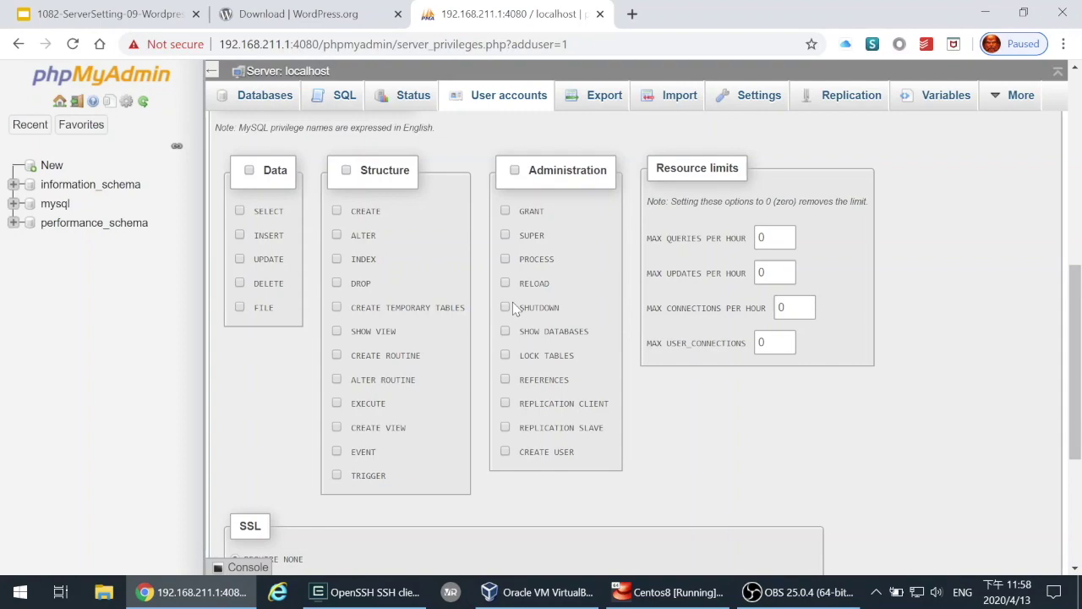
scroll(512, 308, "up", 1)
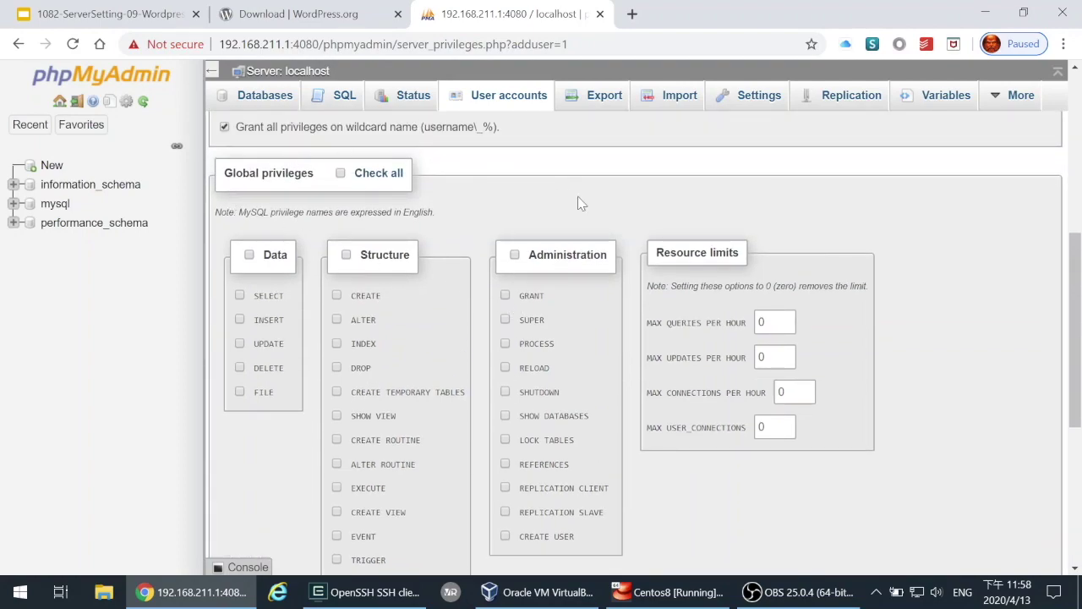
scroll(609, 330, "down", 4)
scroll(607, 329, "up", 10)
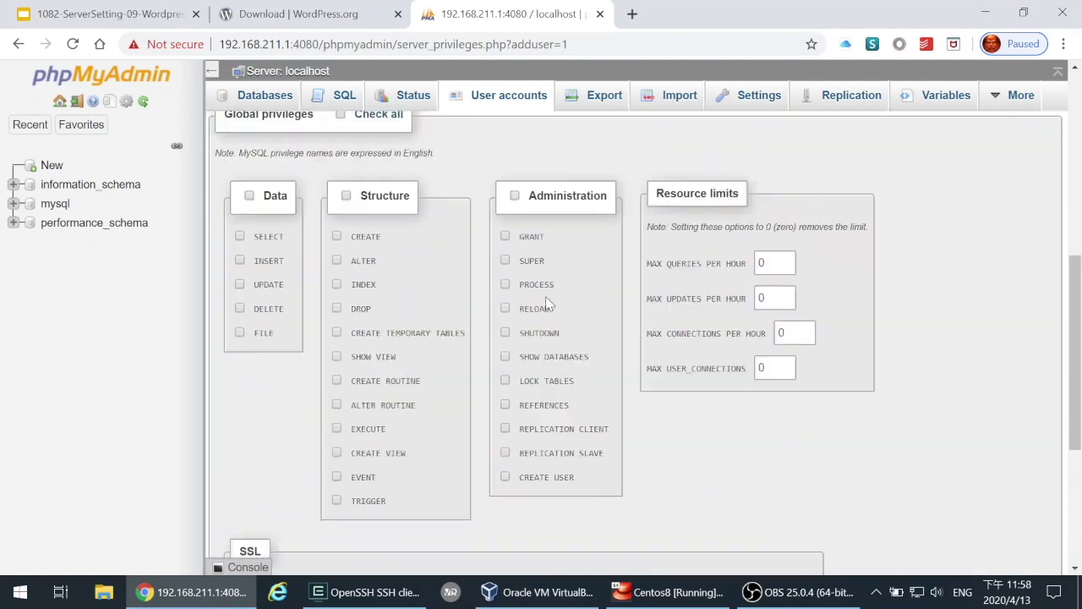
scroll(427, 266, "down", 2)
scroll(425, 264, "up", 1)
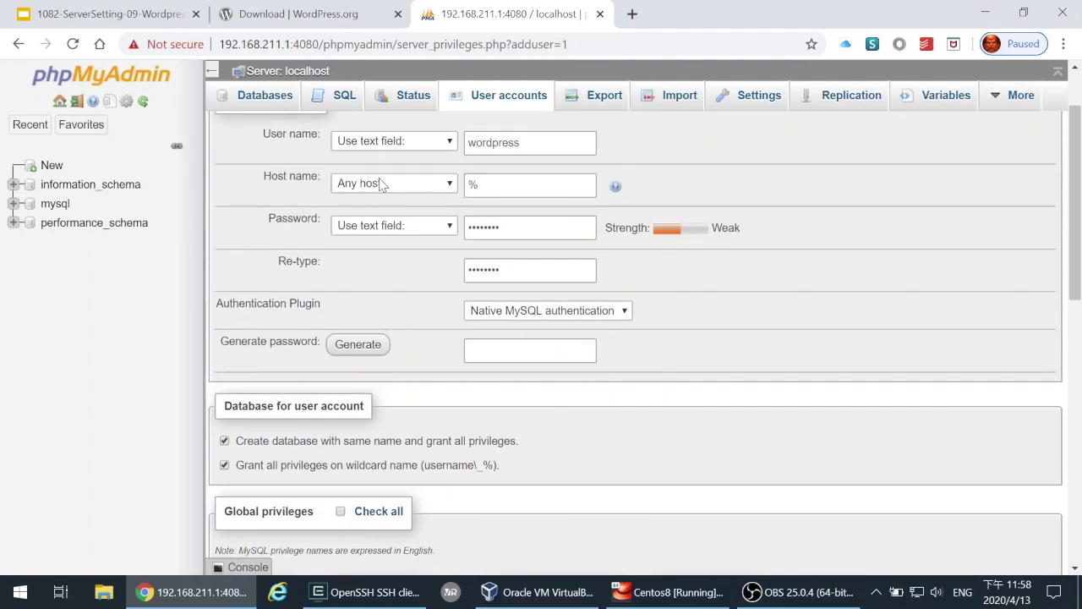
scroll(447, 160, "up", 1)
left_click(529, 313)
key("Tab")
scroll(787, 367, "down", 2)
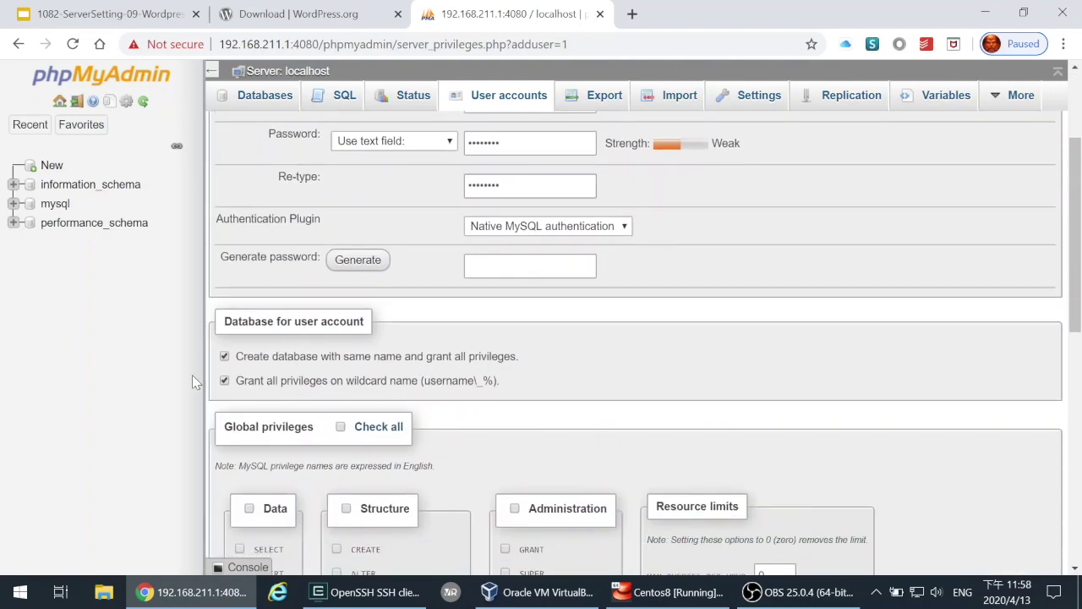
scroll(786, 366, "down", 1)
scroll(787, 366, "down", 6)
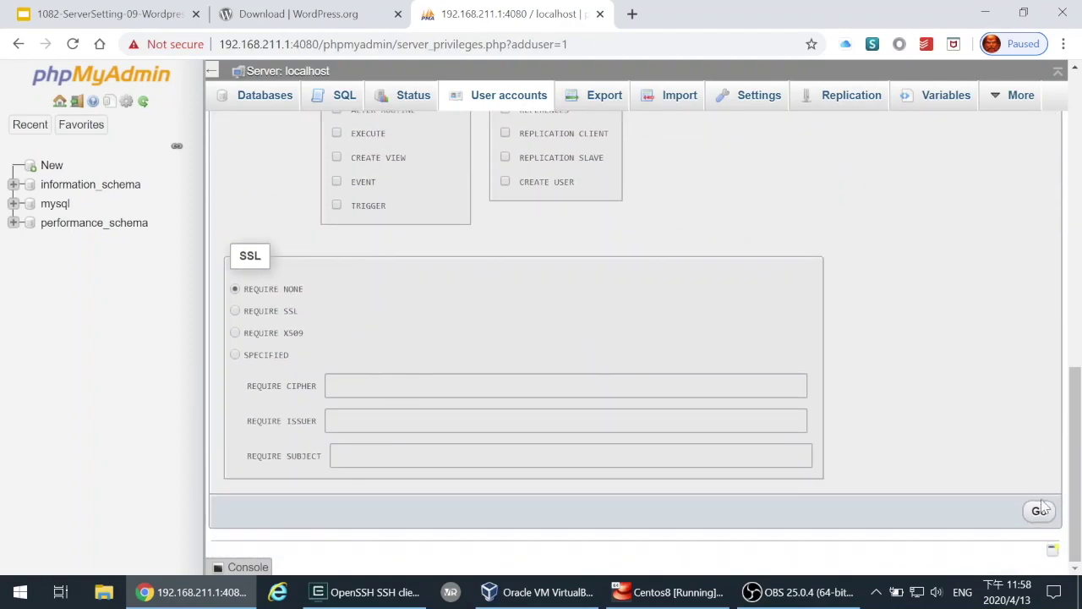
left_click(1039, 513)
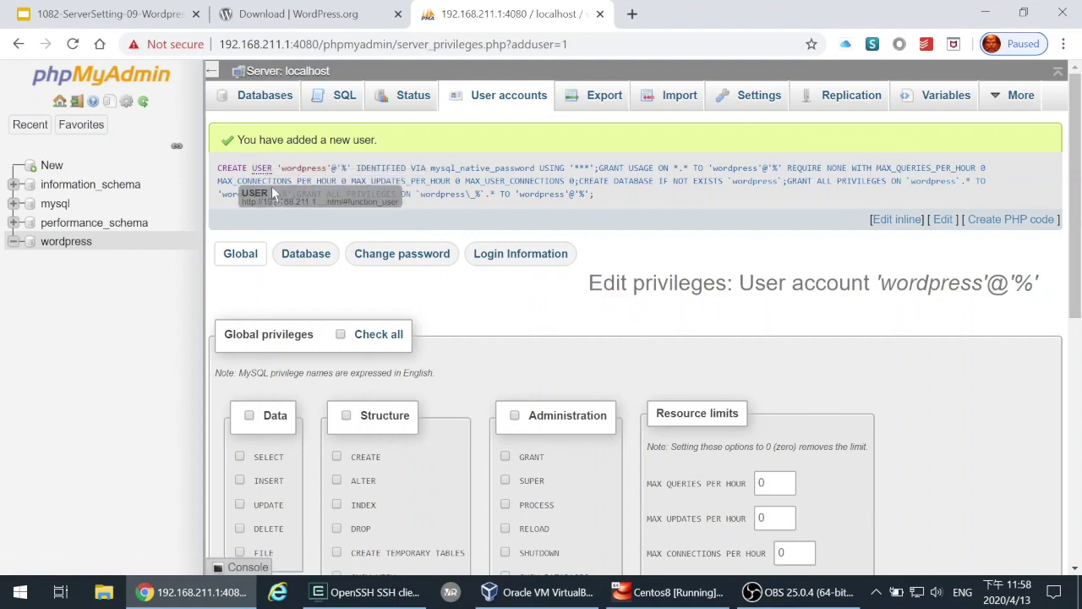
Sign in to phpMyAdmin as the wordpress user and open the empty wordpress database.
left_click_drag(401, 180, 359, 167)
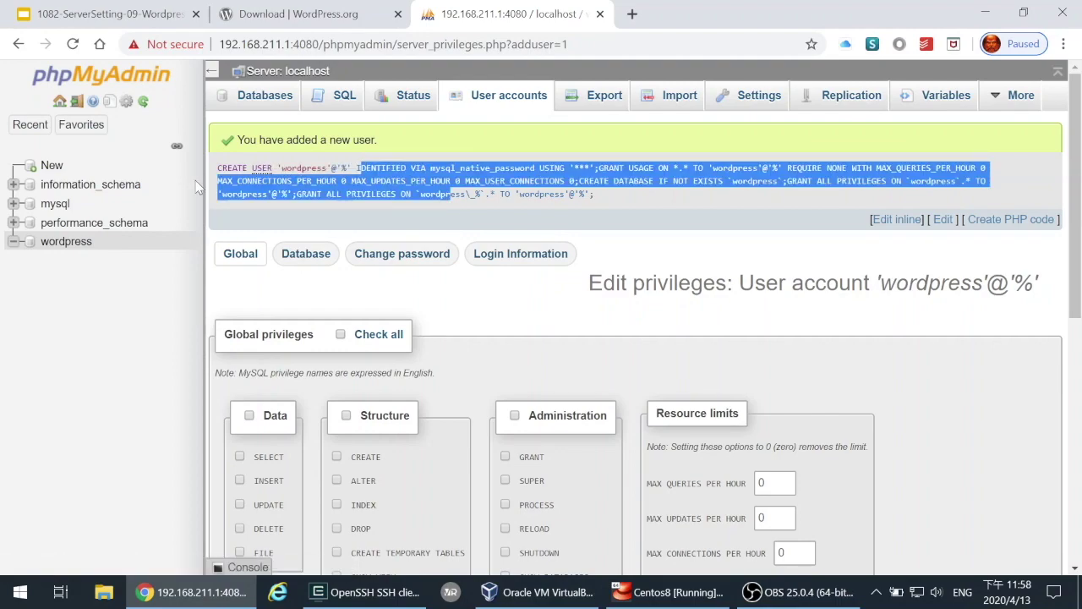
left_click(61, 102)
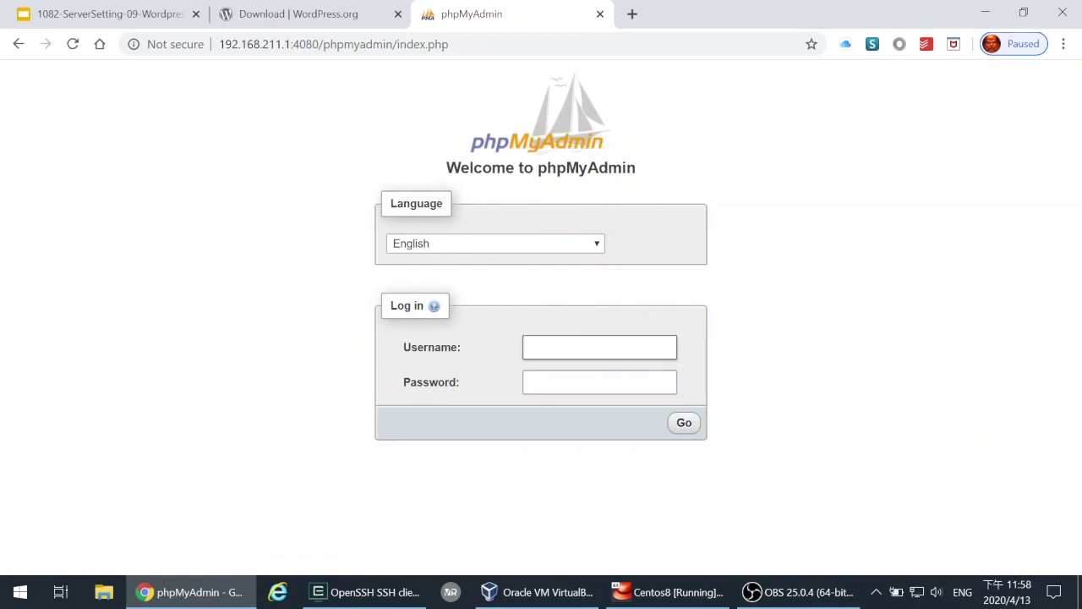
type("wordpress")
left_click(599, 382)
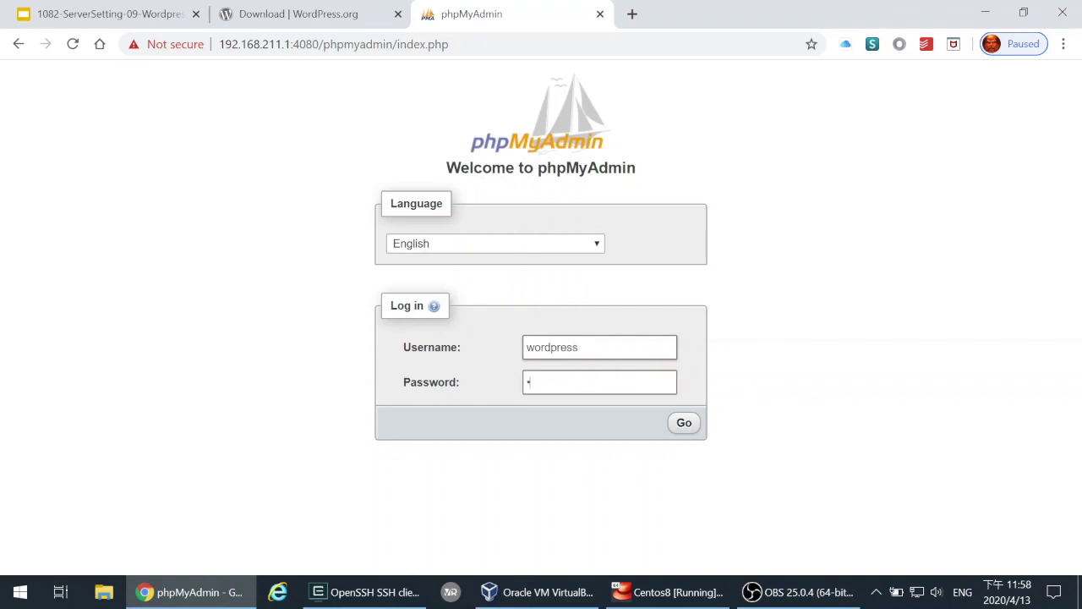
key("Return")
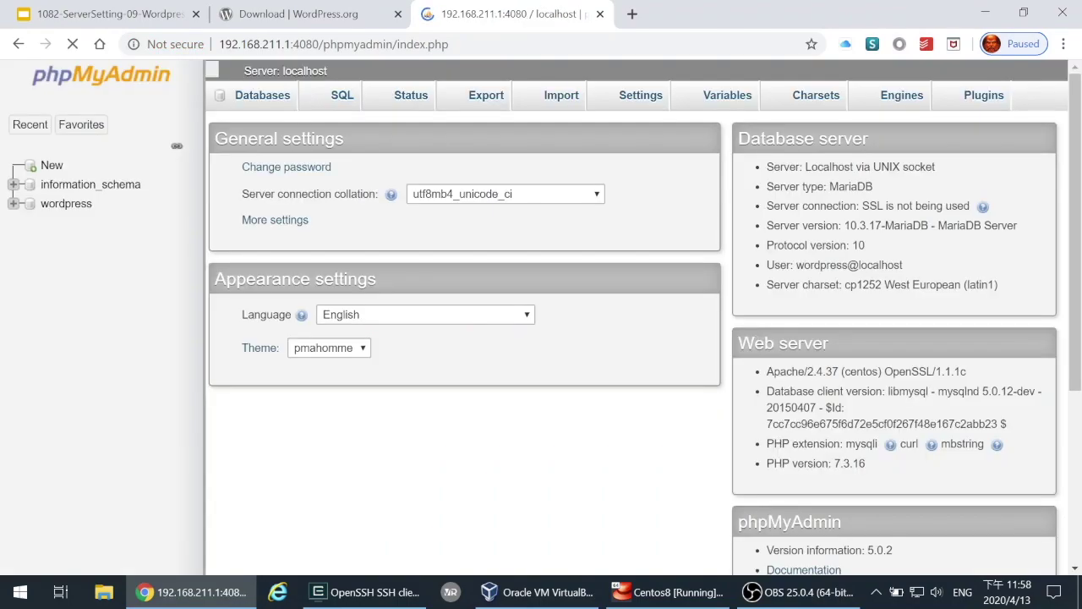
left_click(61, 207)
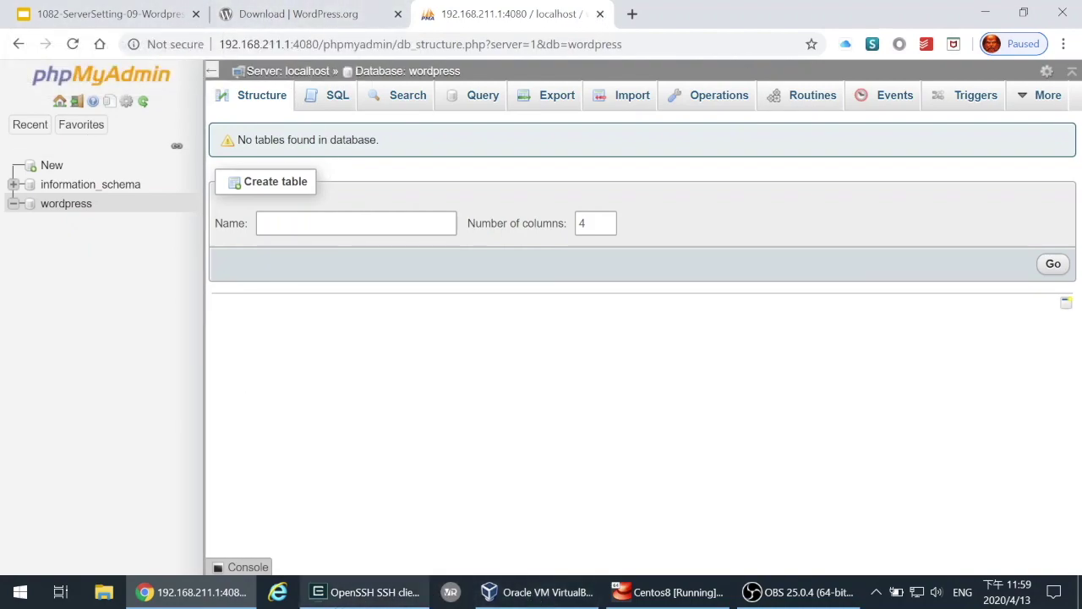
In the SSH terminal, run cd /var/www/html and ls -l to list the web root.
left_click(368, 592)
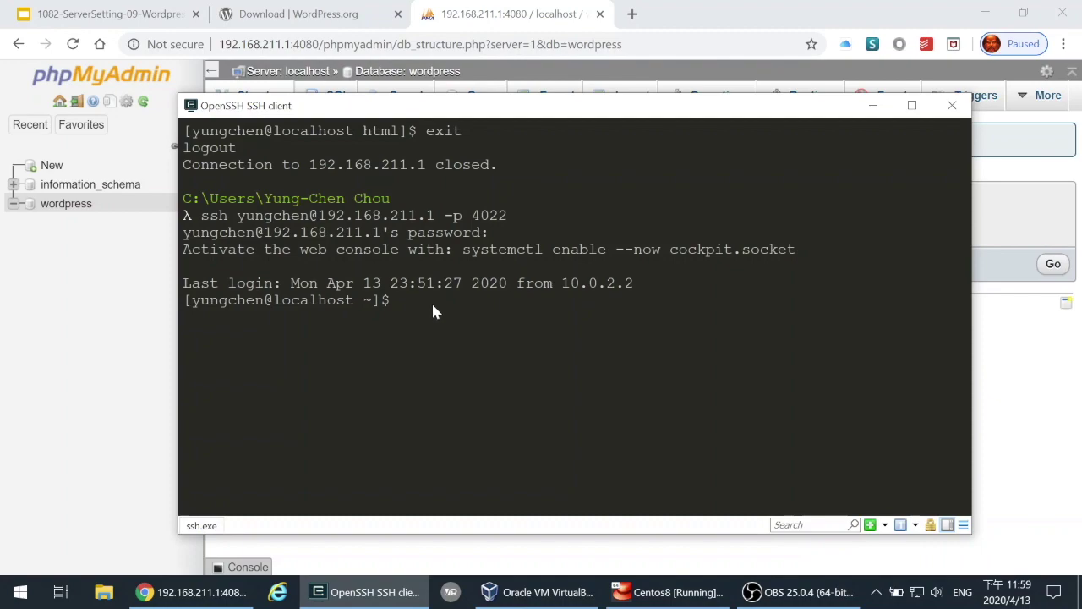
type("cd /var/www/html")
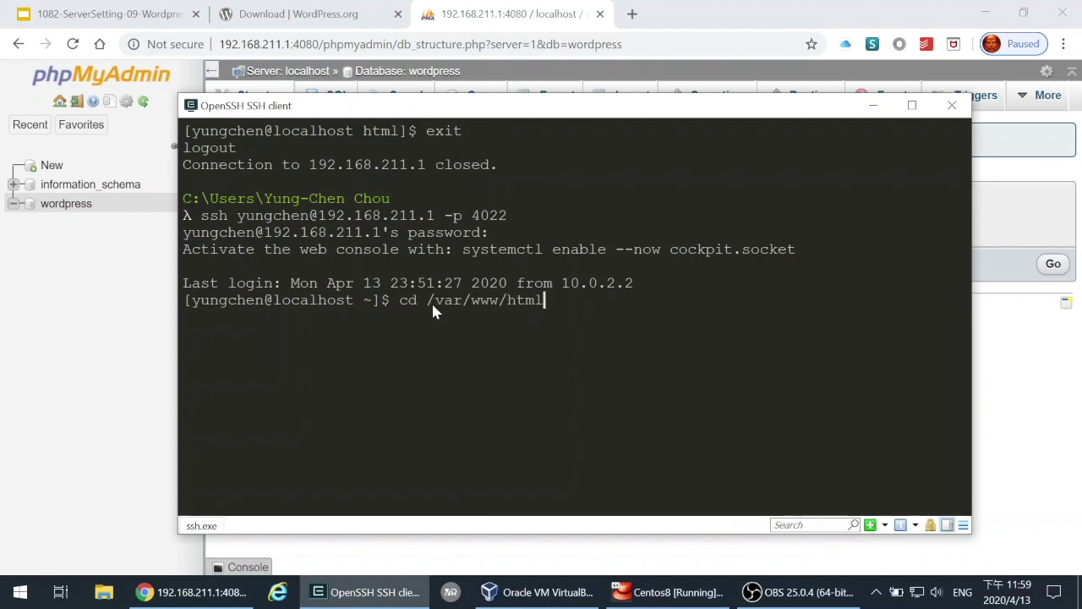
key("Return")
type("ls -l")
key("Return")
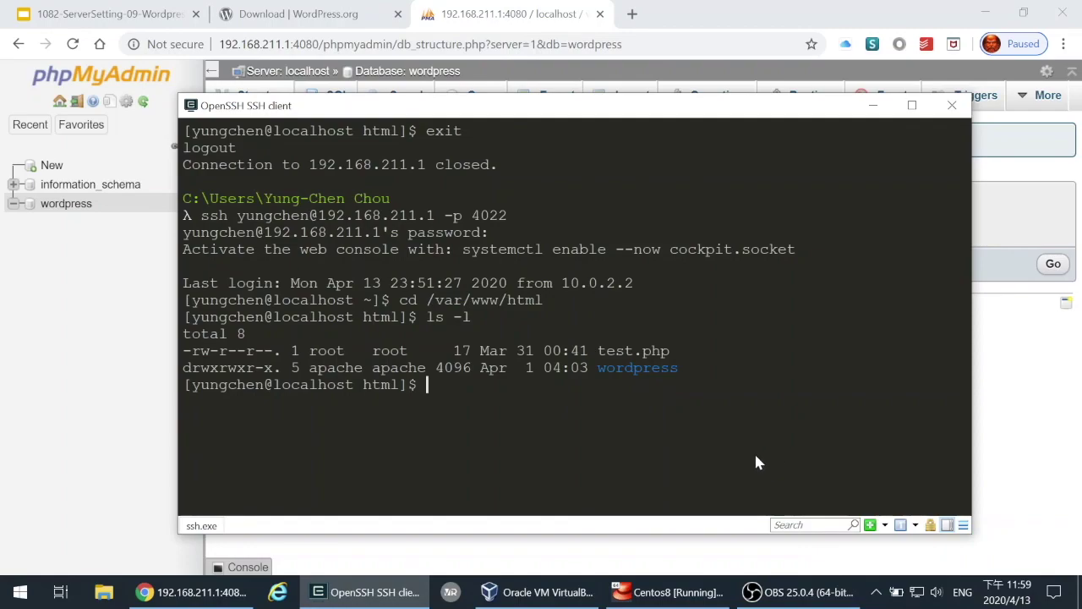
left_click(194, 594)
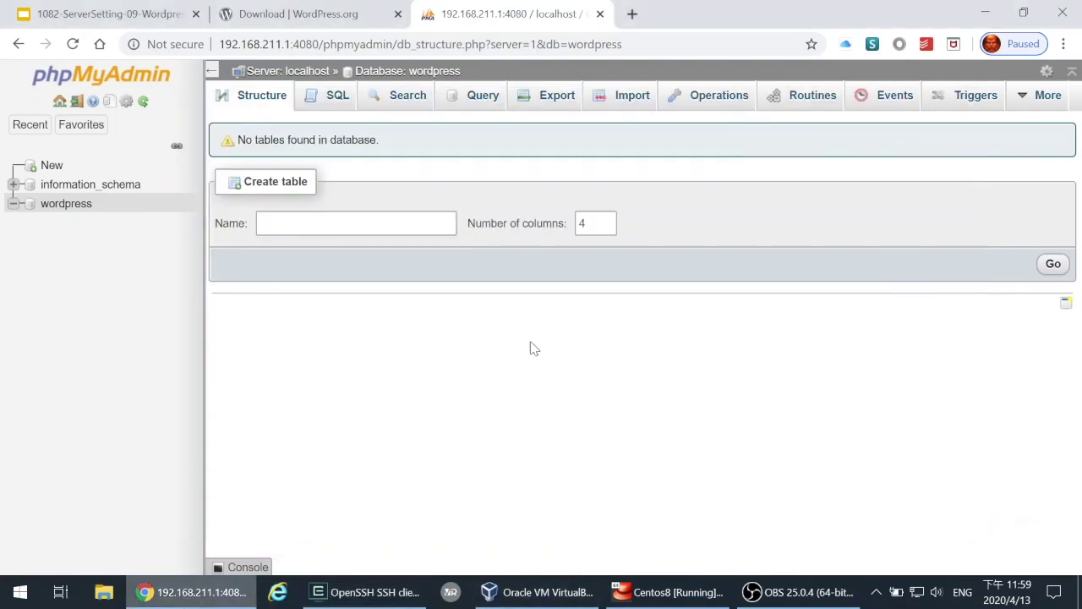
left_click(633, 13)
left_click(508, 13)
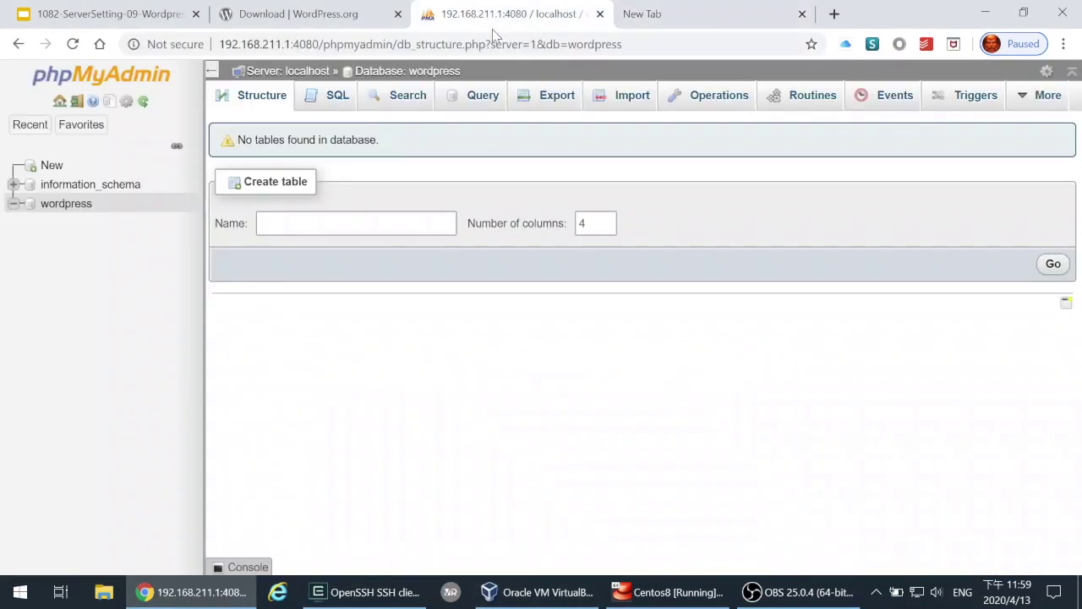
left_click(326, 44)
left_click(325, 44)
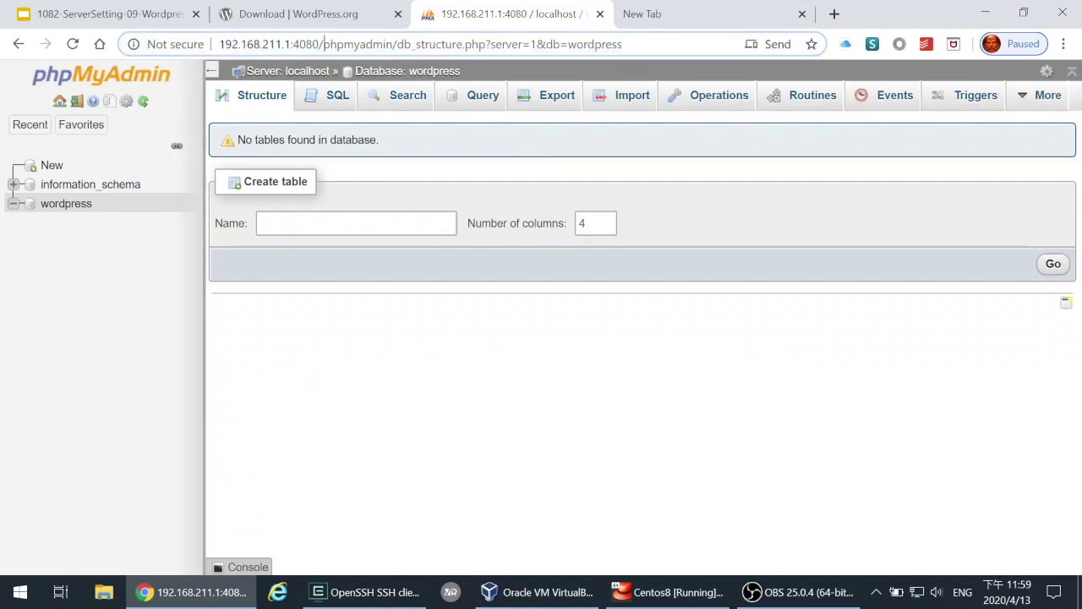
left_click_drag(324, 44, 219, 44)
key("ctrl+c")
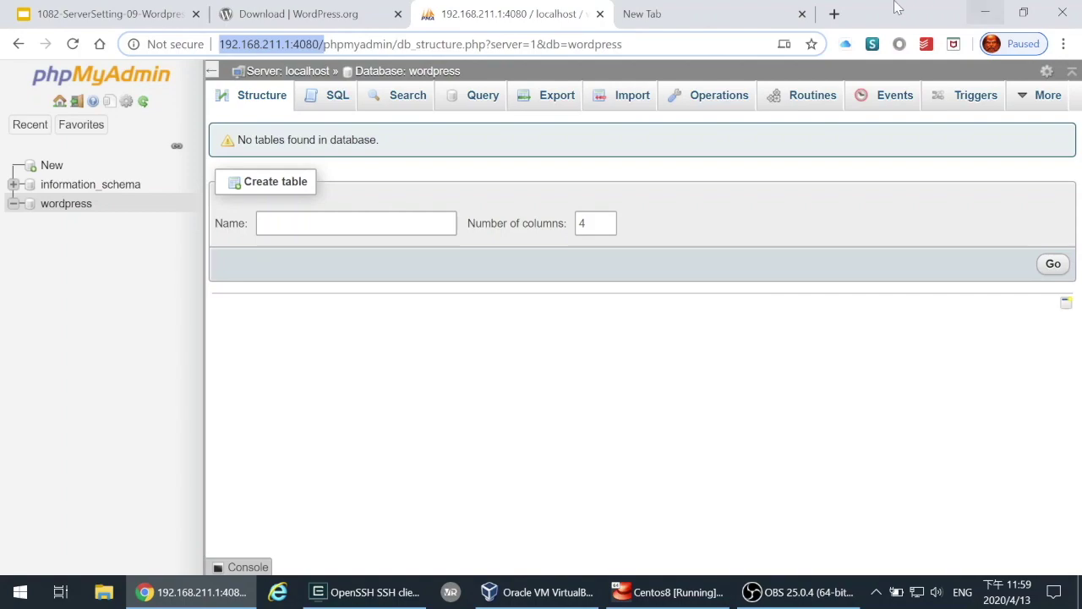
left_click(636, 15)
key("ctrl+v")
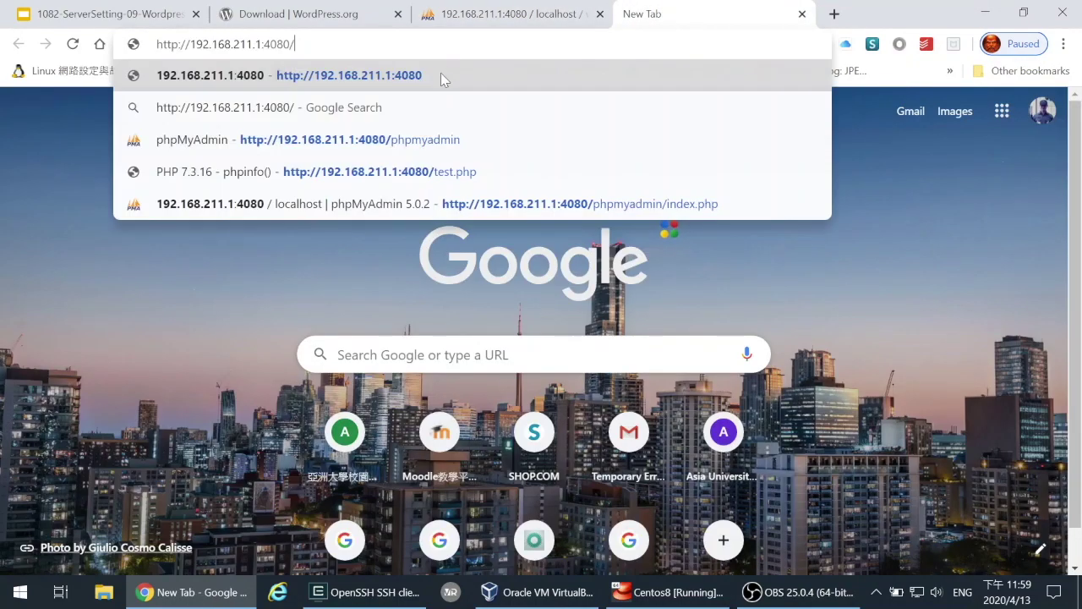
type("wordpress")
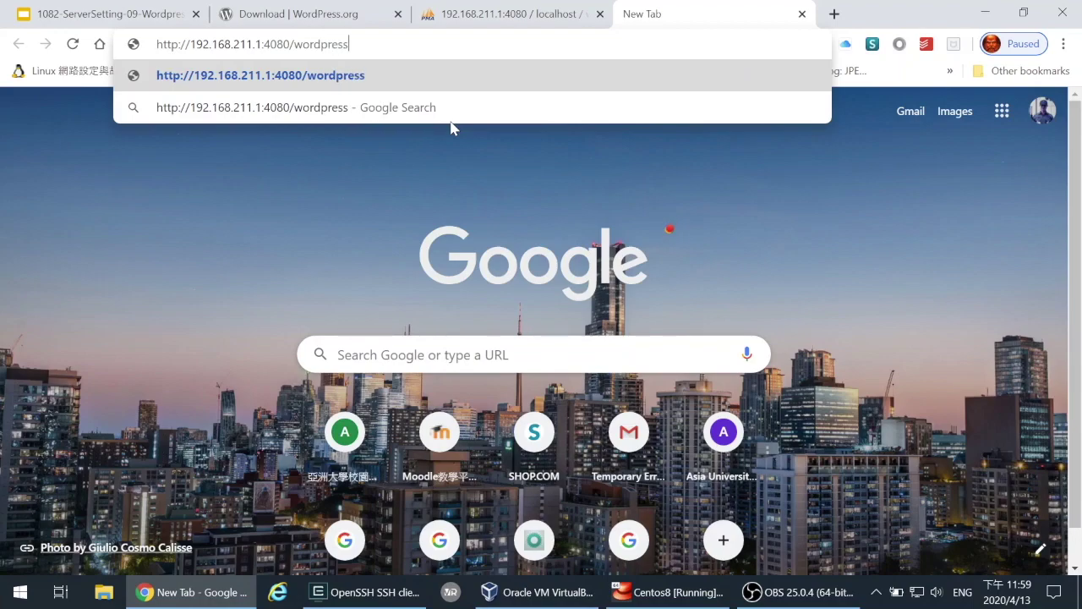
key("Return")
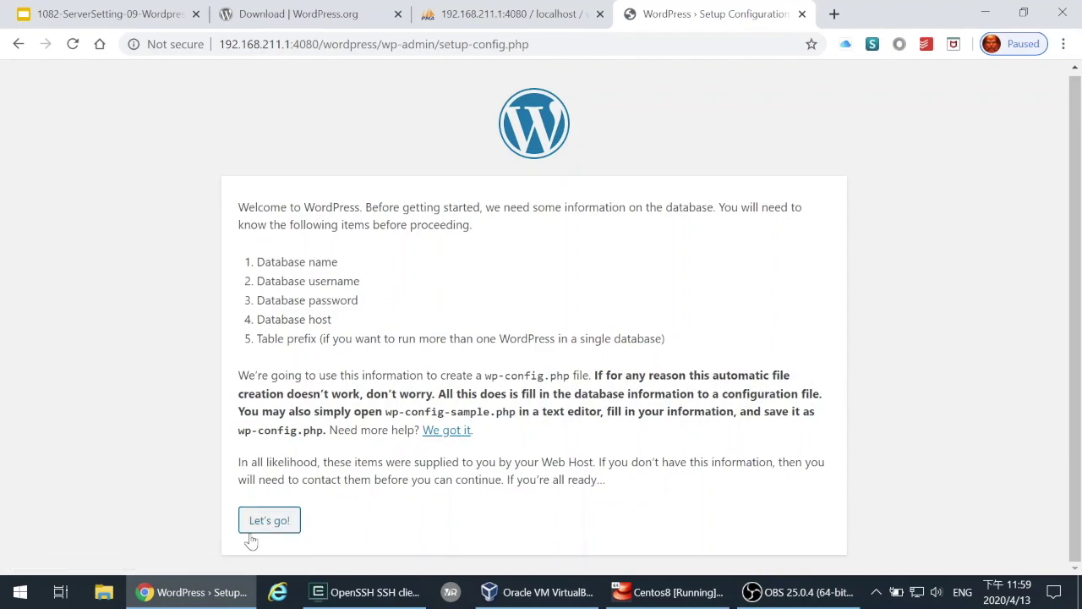
Enter database name wordpress, user wordpress and the database password, and submit the setup.
left_click(270, 521)
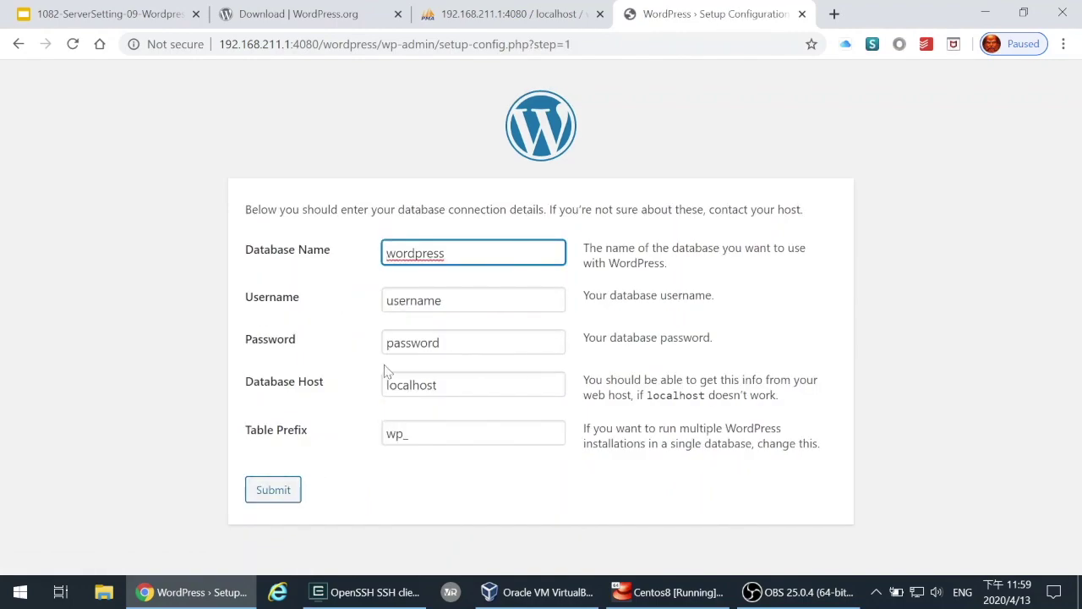
left_click_drag(445, 253, 407, 253)
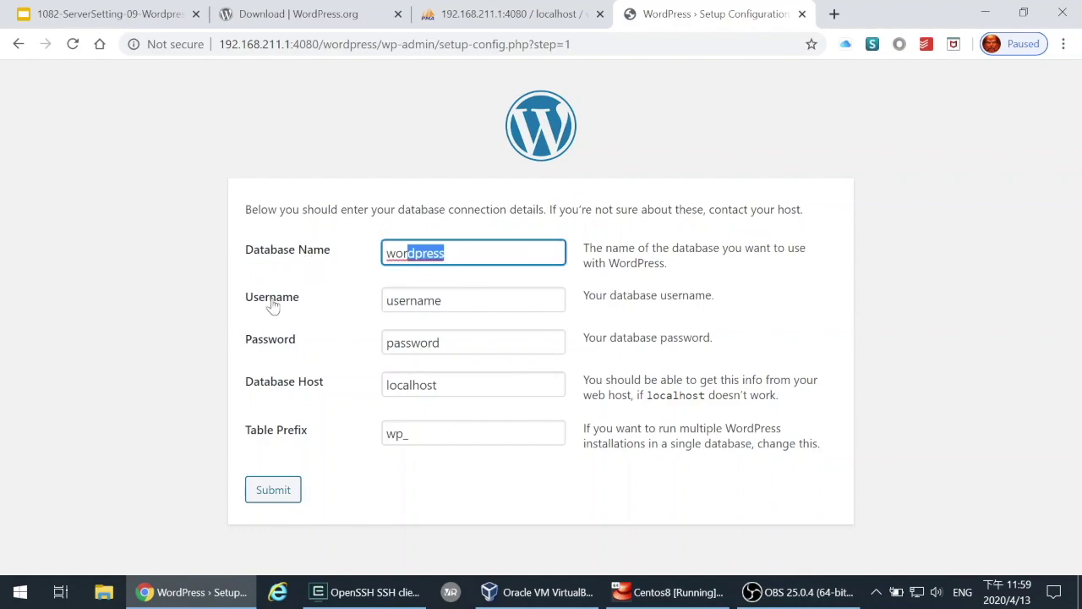
key("Tab")
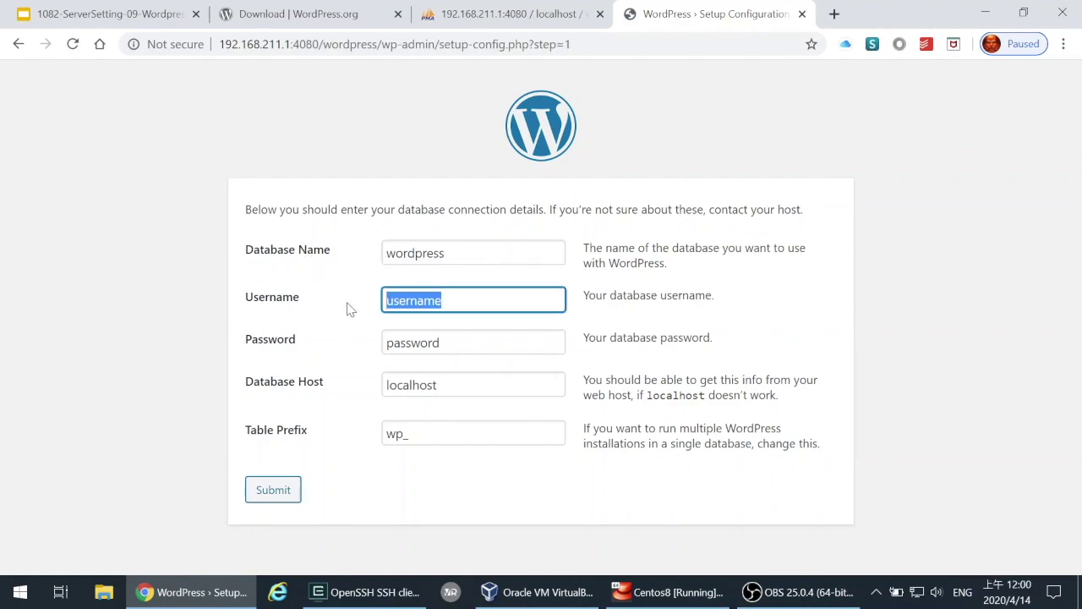
type("wordpress")
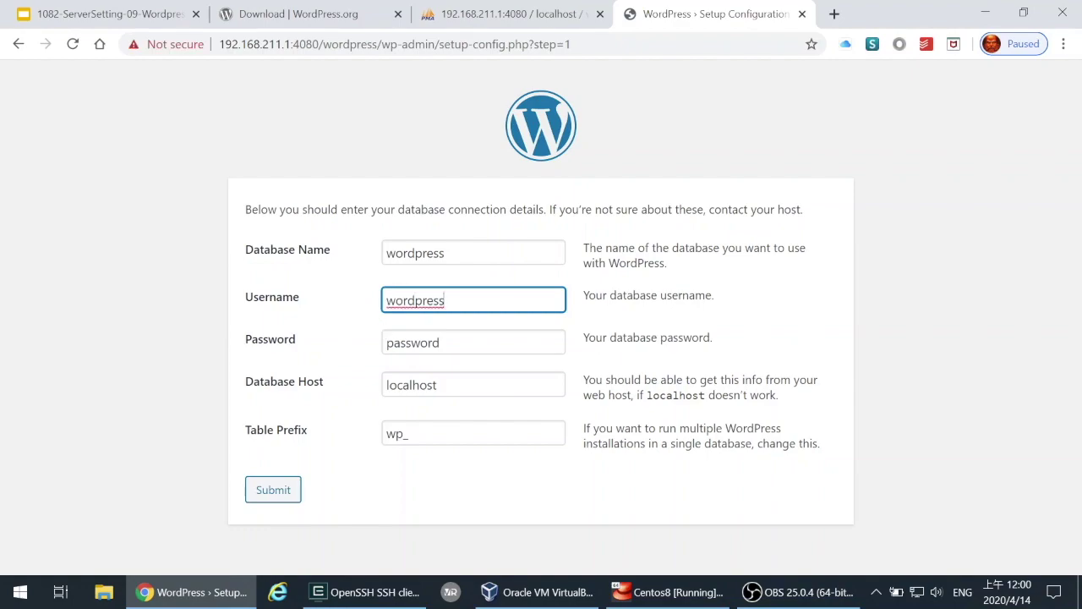
left_click(406, 342)
double_click(406, 343)
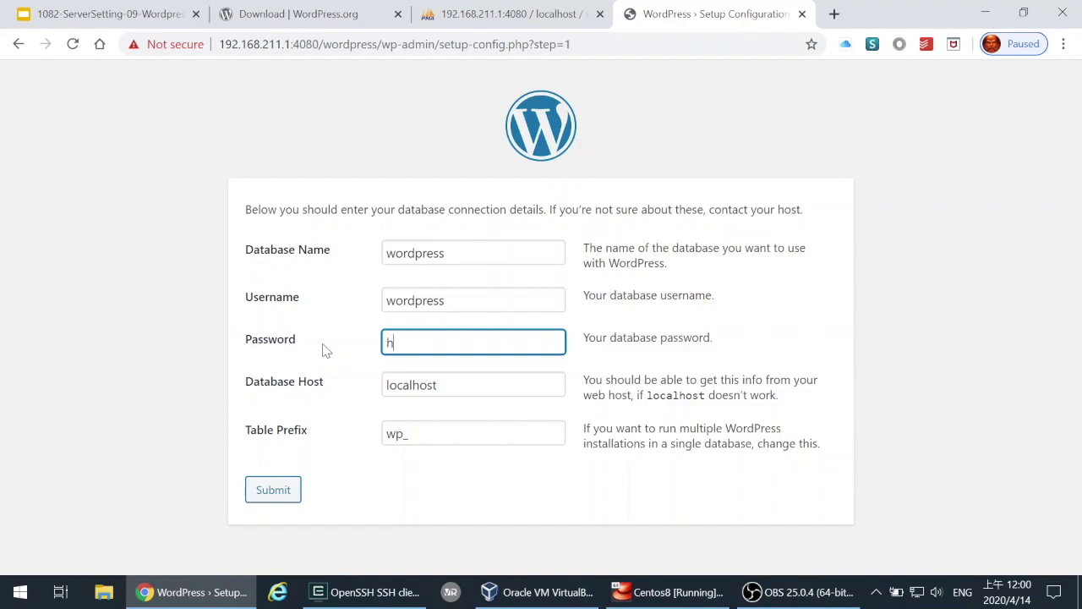
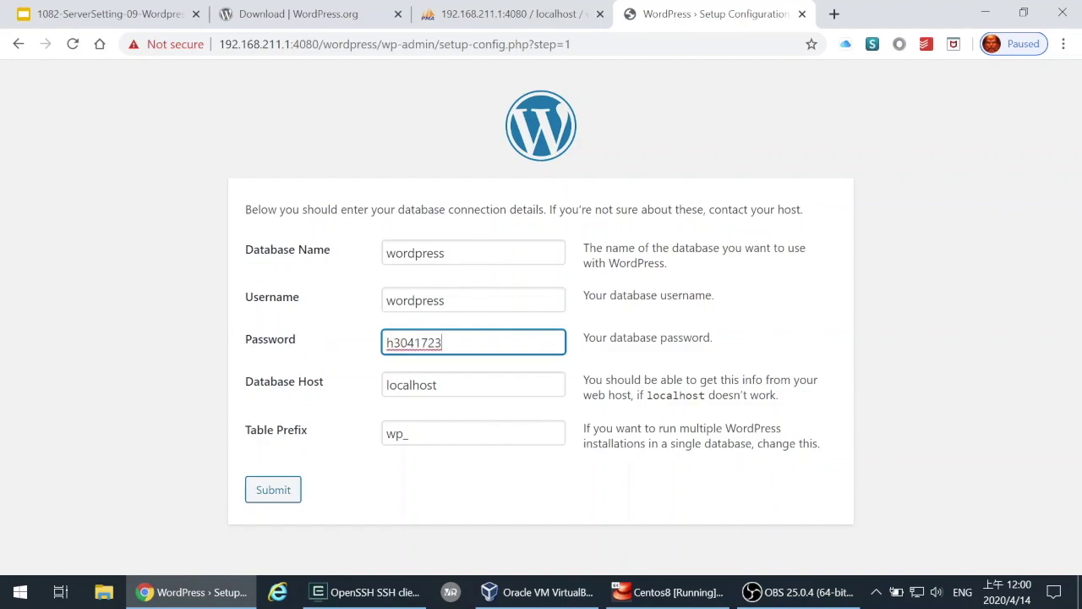
left_click(268, 489)
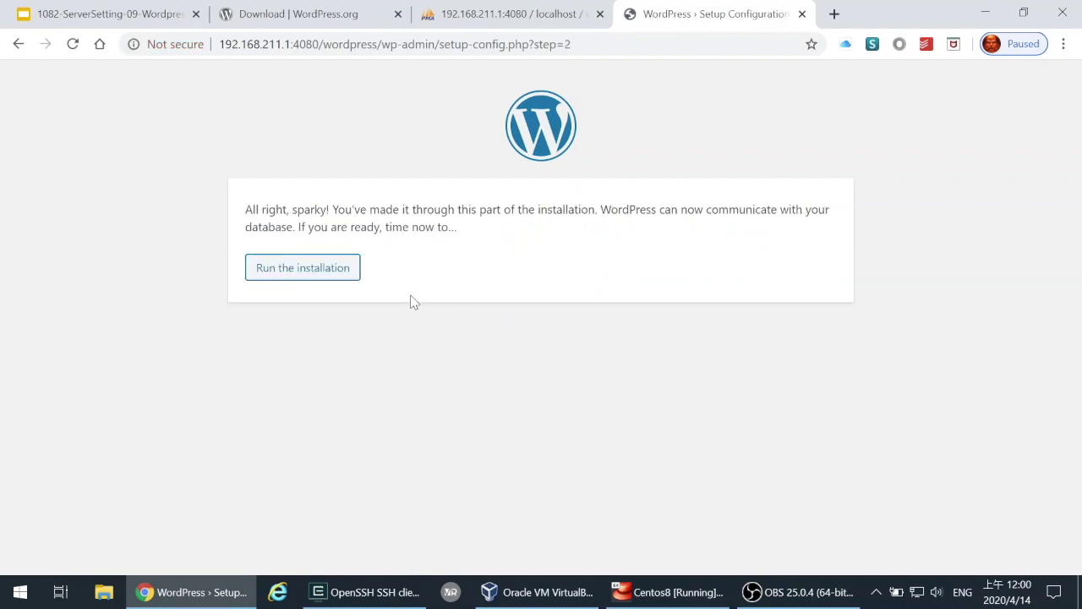
Set the site title to 璞學草堂 and type the admin username.
left_click(323, 277)
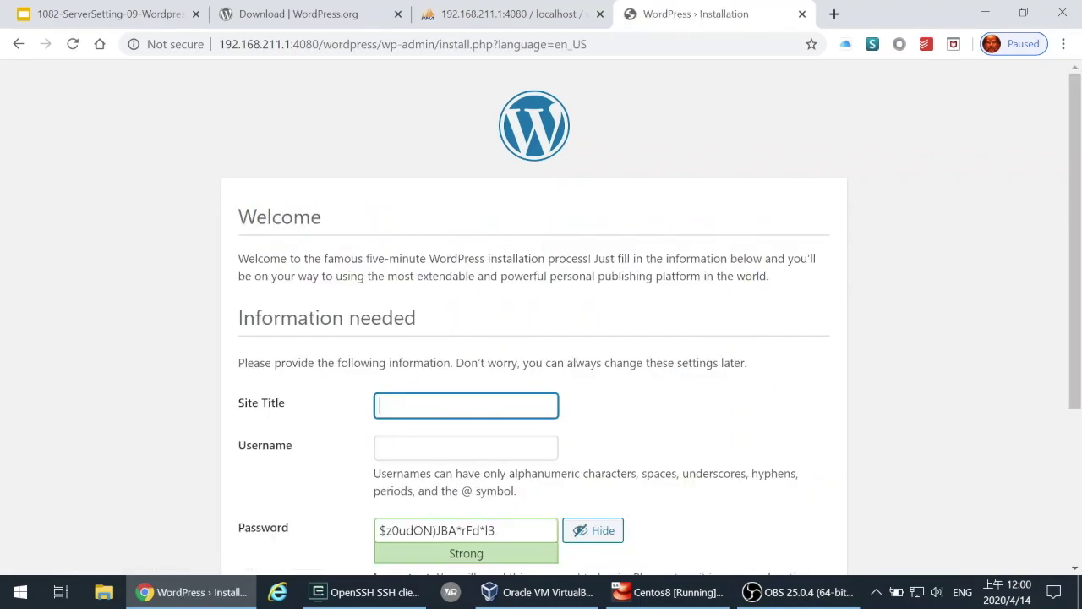
scroll(569, 304, "down", 1)
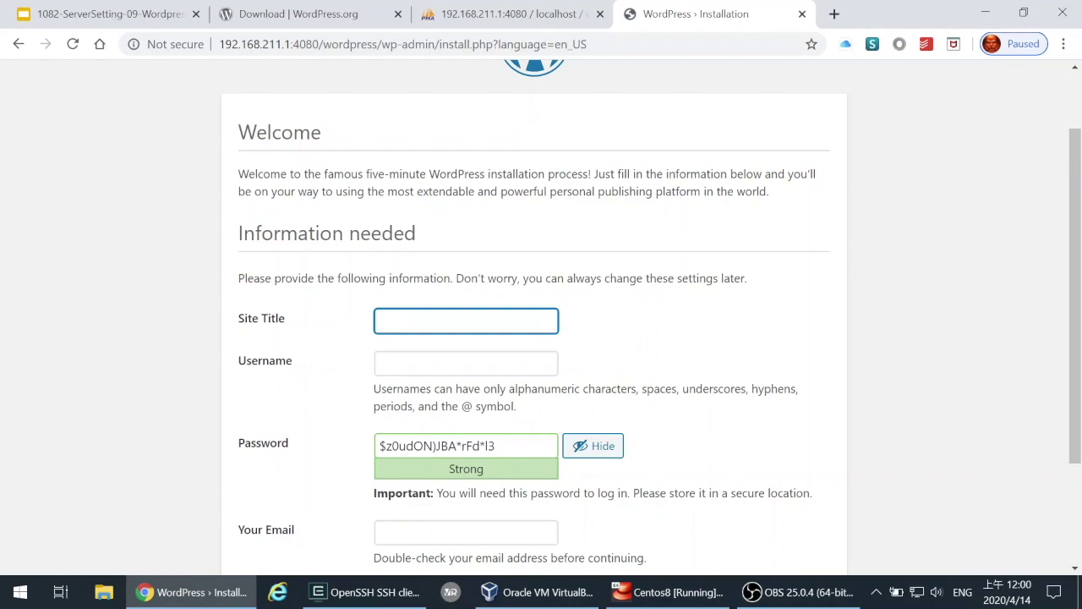
key("alt+shift")
type("璞學草堂")
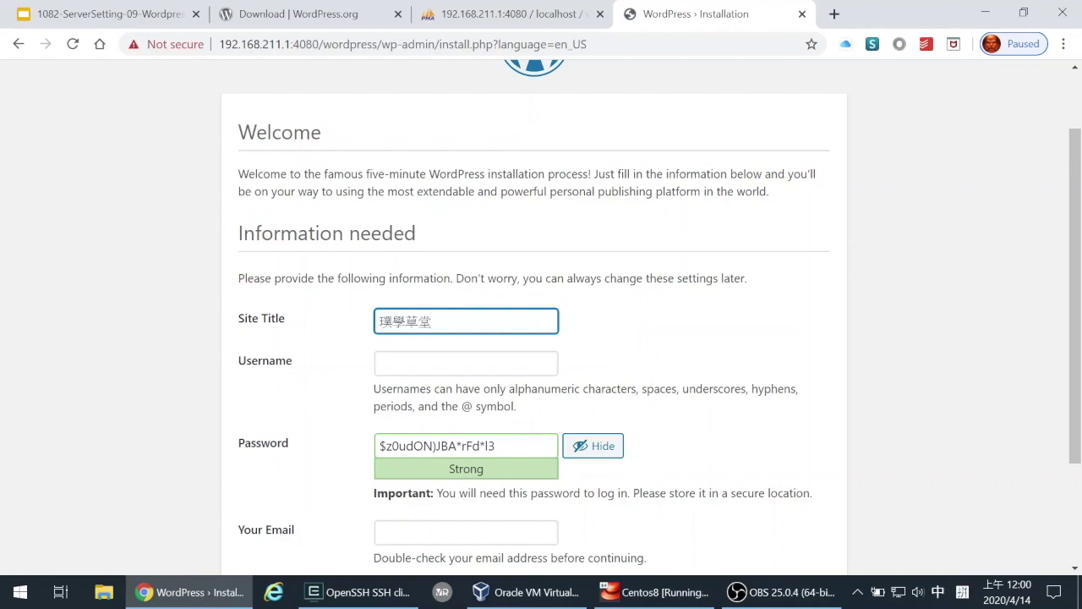
left_click(380, 364)
type("yu")
key("Escape")
type("yun")
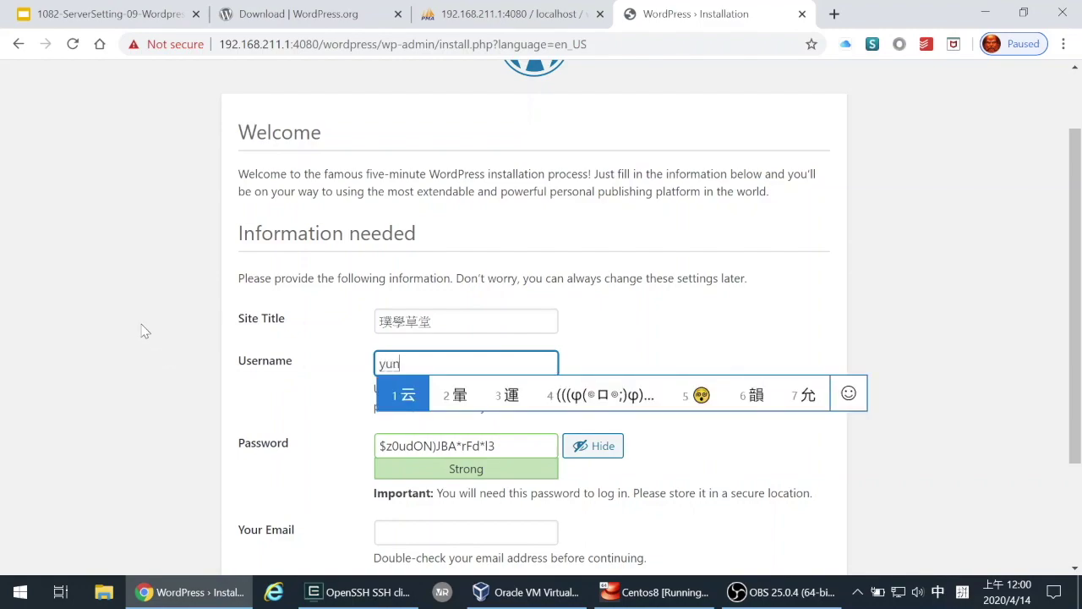
type("gch")
key("BackSpace")
key("BackSpace")
key("BackSpace")
key("BackSpace")
key("BackSpace")
key("BackSpace")
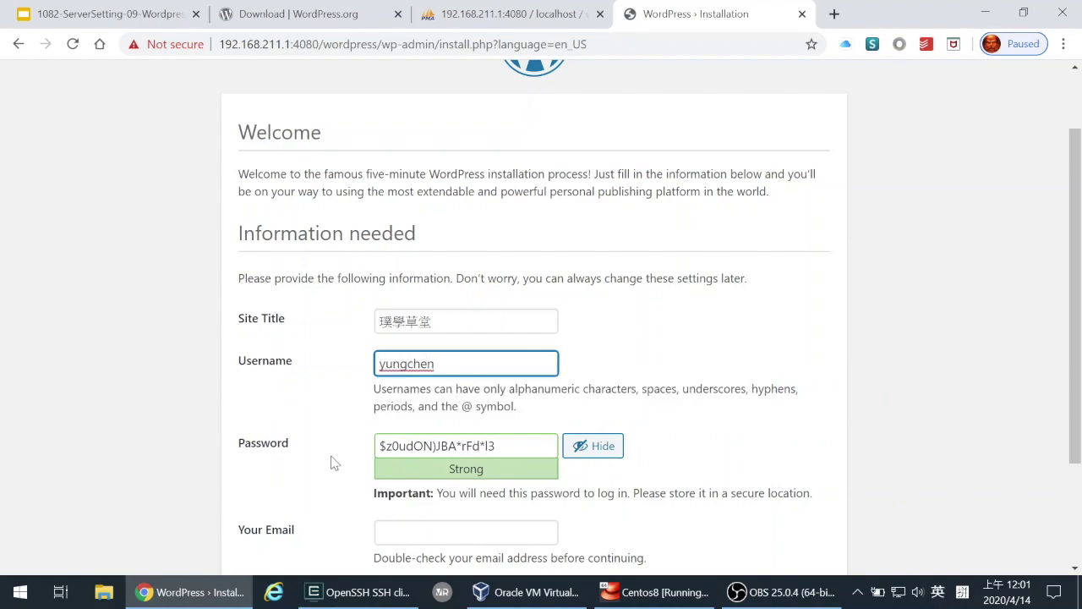
Replace the generated password with a strong admin password, add the admin e-mail, and install WordPress.
left_click(515, 447)
left_click(260, 448)
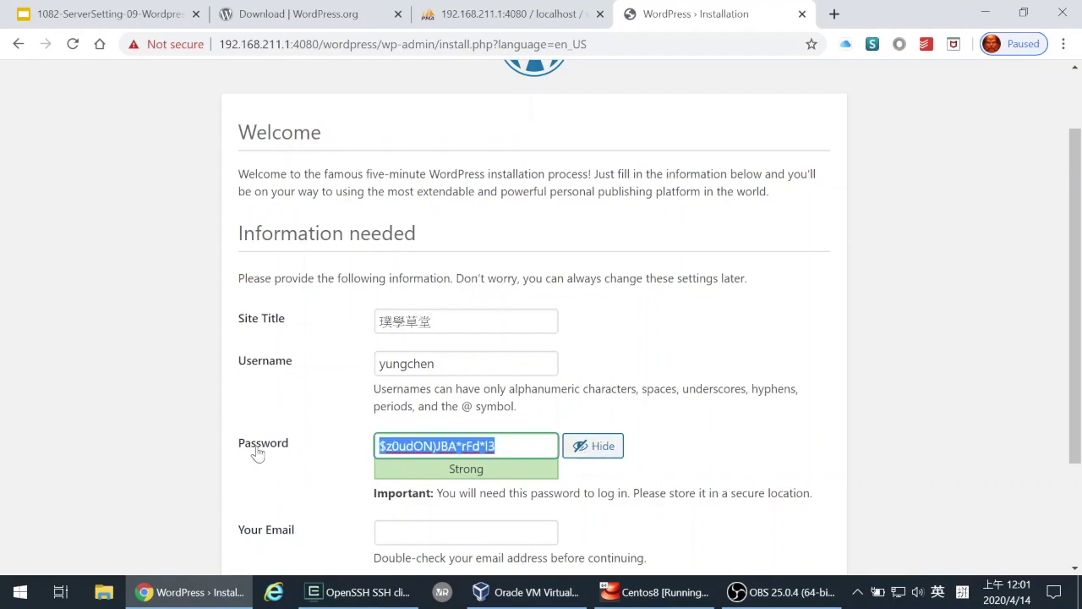
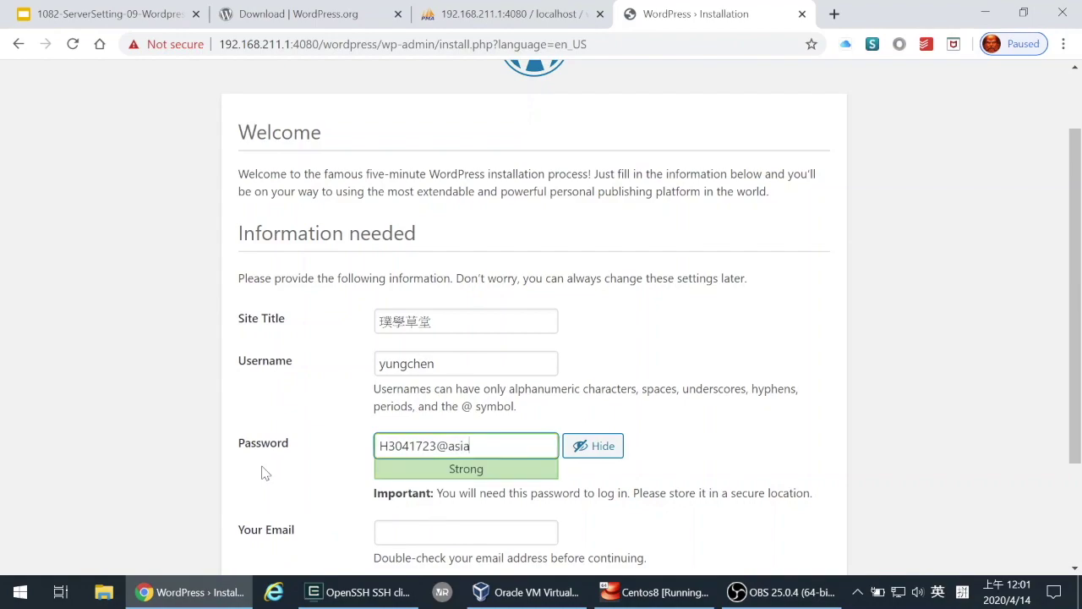
scroll(262, 473, "up", 1)
scroll(432, 512, "down", 2)
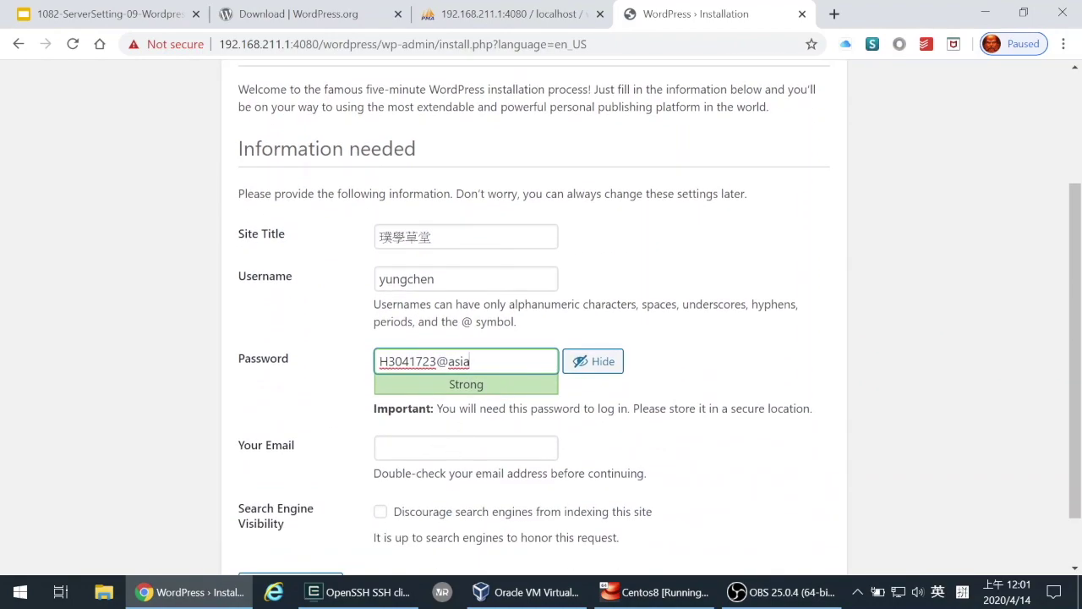
left_click(465, 448)
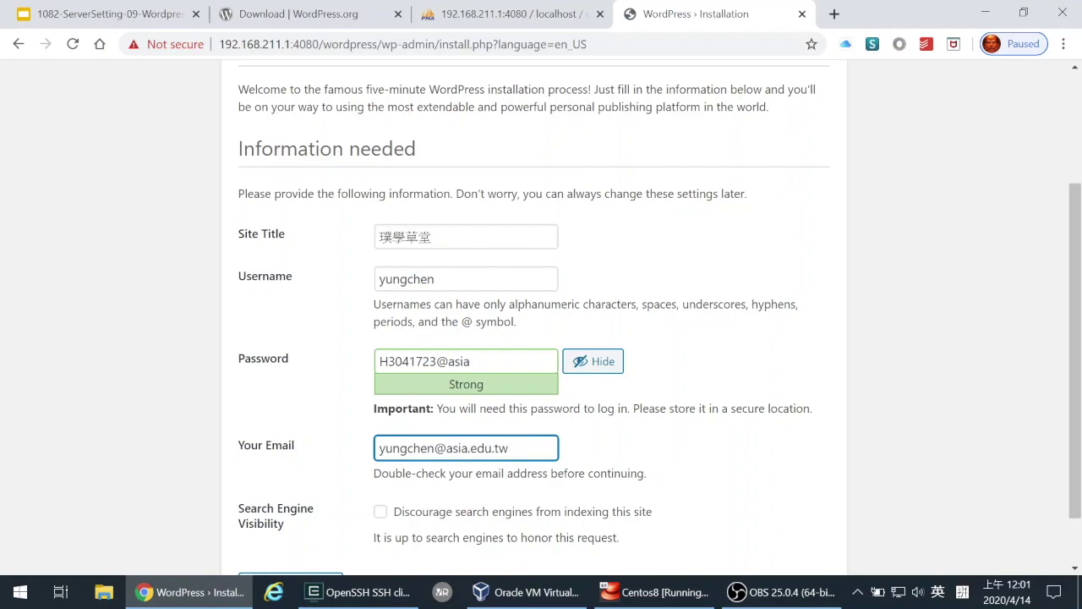
scroll(426, 442, "down", 2)
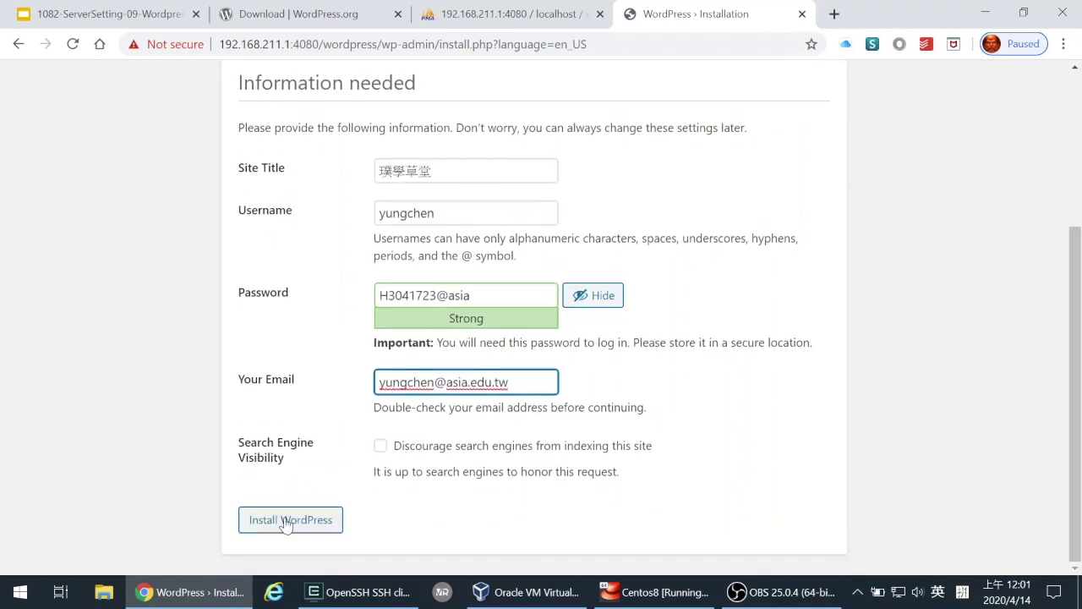
left_click(287, 521)
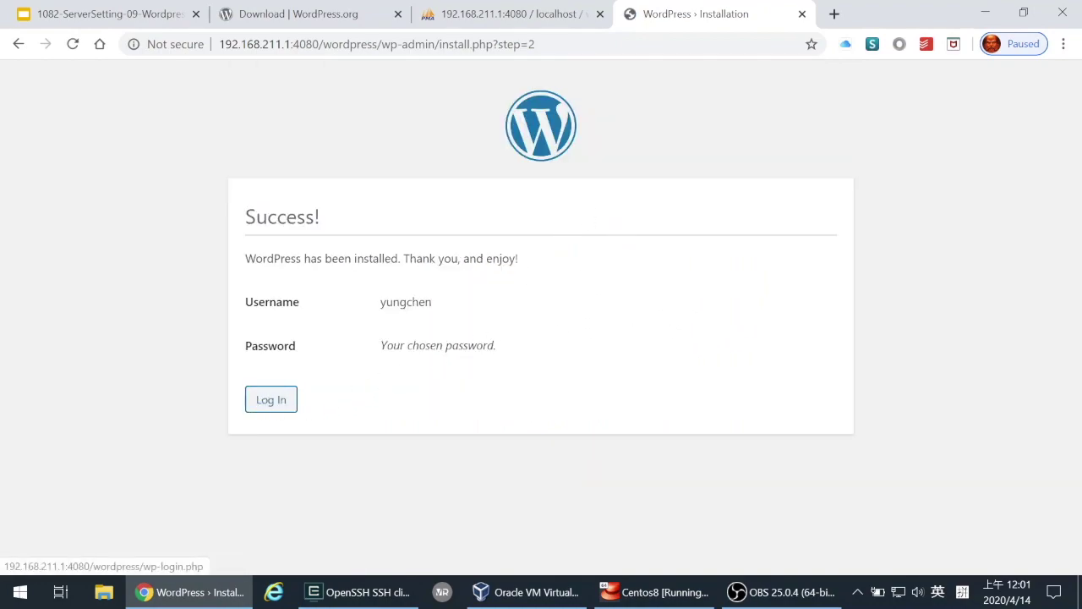
Go to the new site's login page and sign in with the admin username and password.
left_click(283, 406)
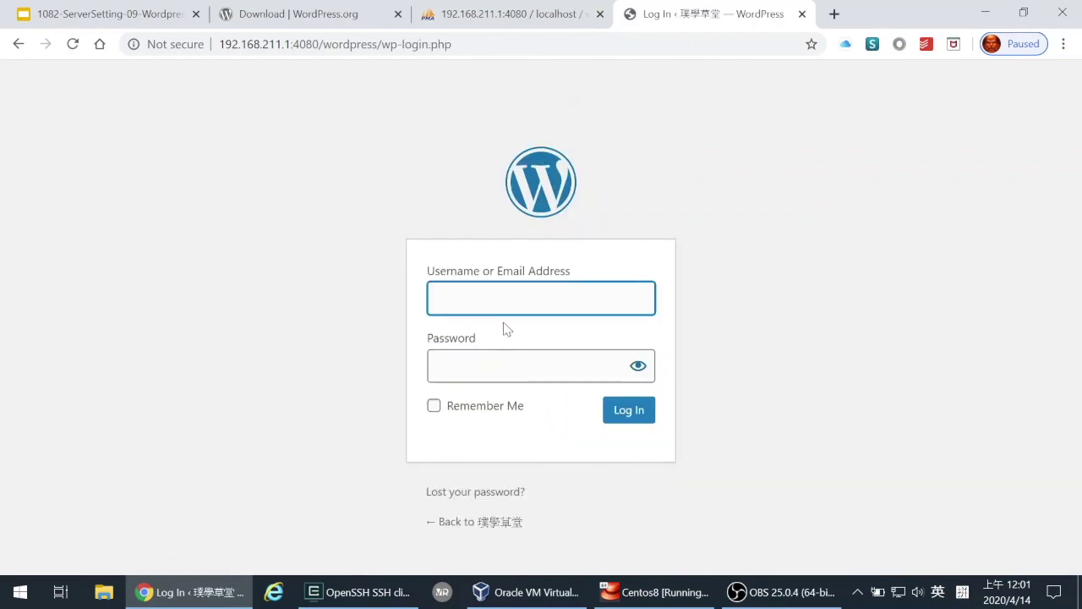
type("yungchen")
key("Tab")
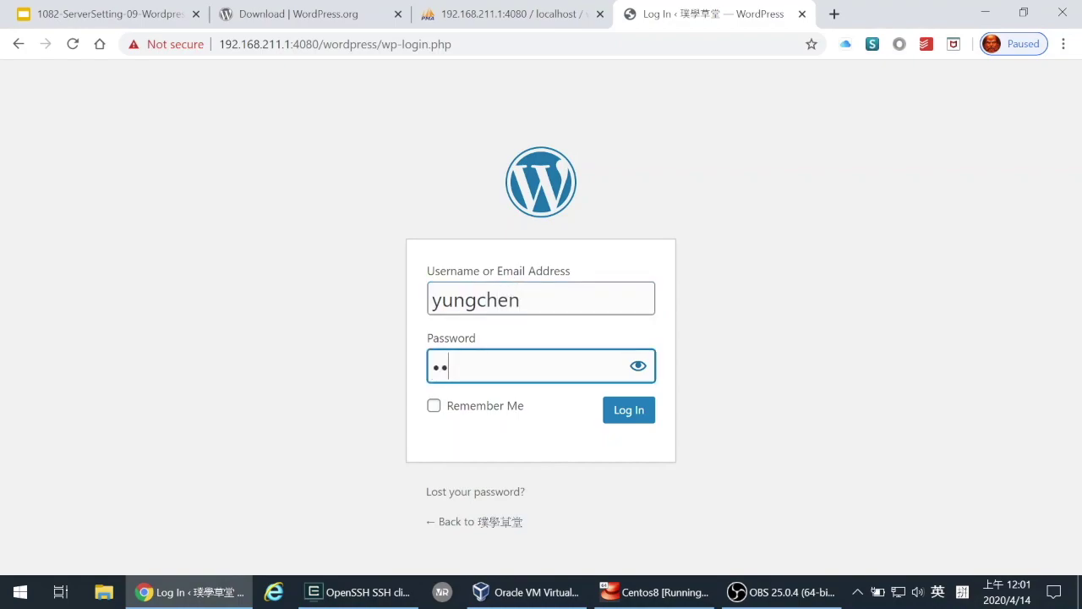
key("Return")
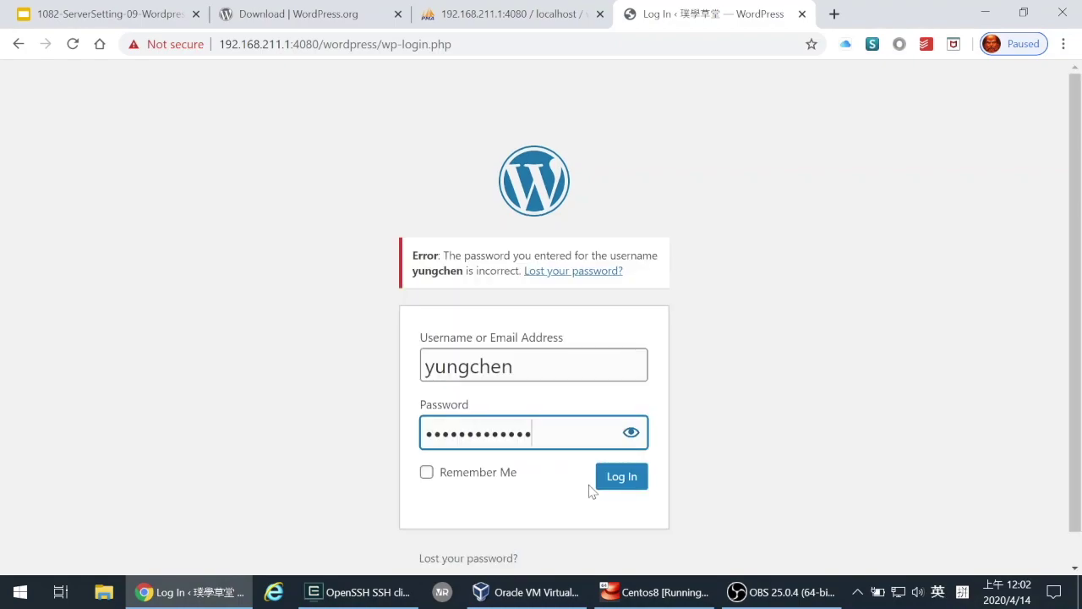
left_click(618, 479)
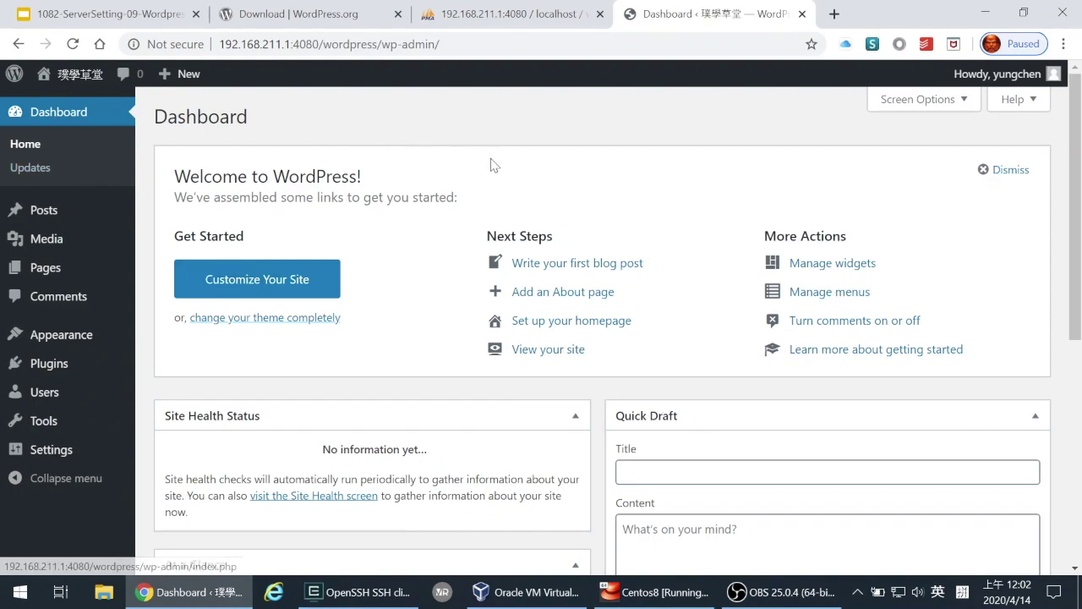
Check Dashboard > Updates for available updates, then open the Posts list showing Hello world!
scroll(797, 257, "down", 5)
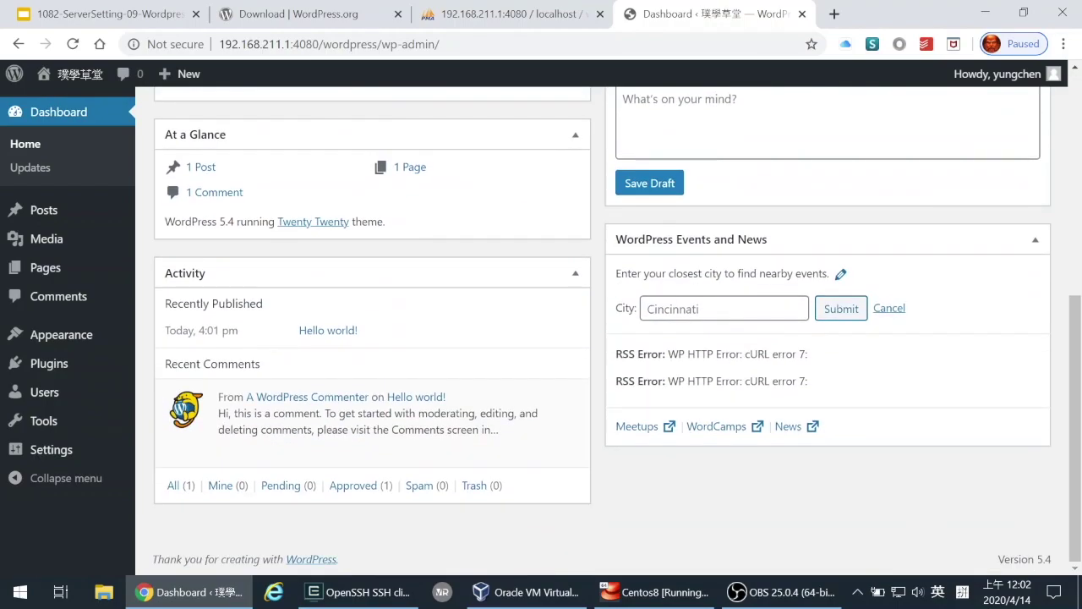
scroll(433, 279, "up", 4)
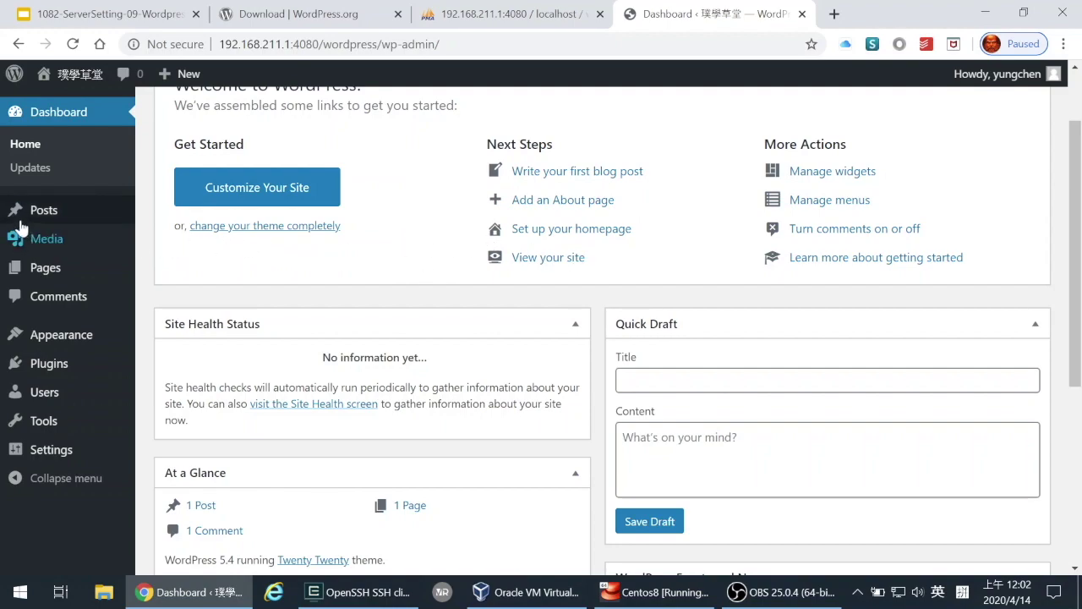
scroll(46, 152, "up", 2)
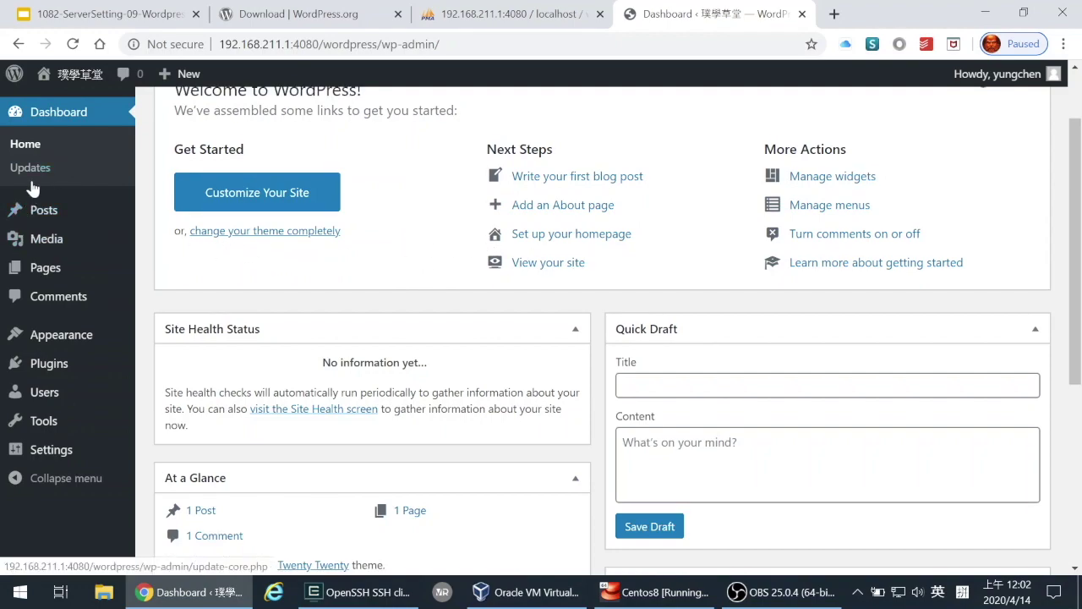
left_click(42, 173)
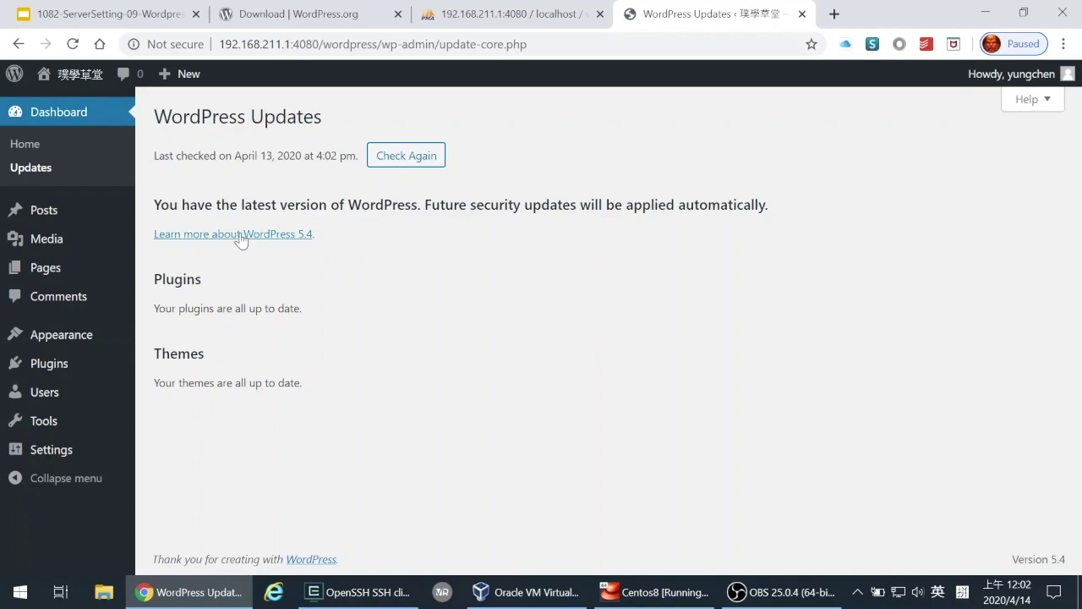
mouse_move(49, 198)
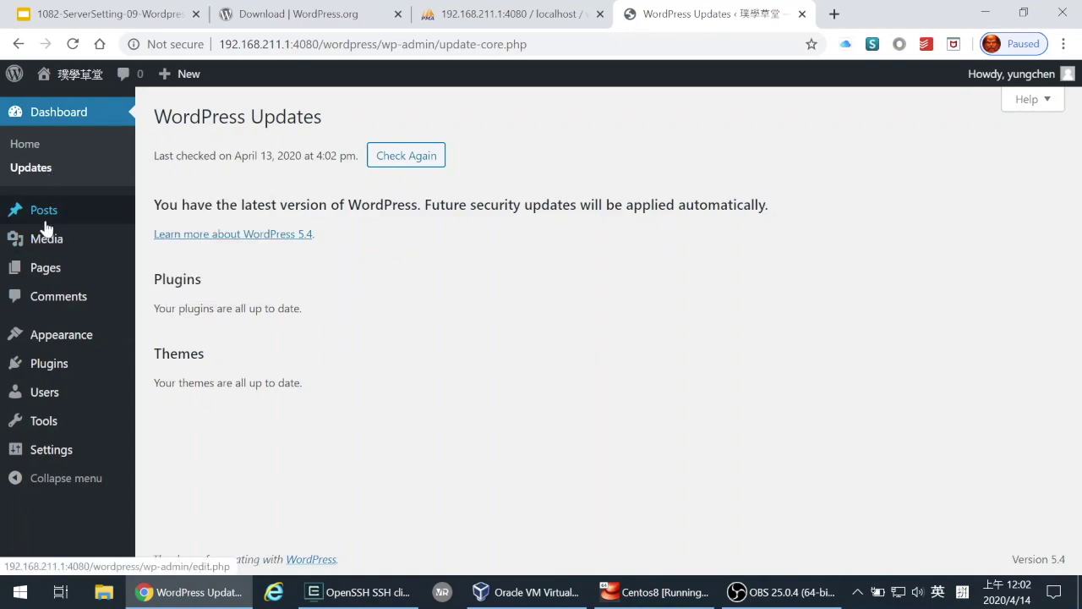
left_click(47, 211)
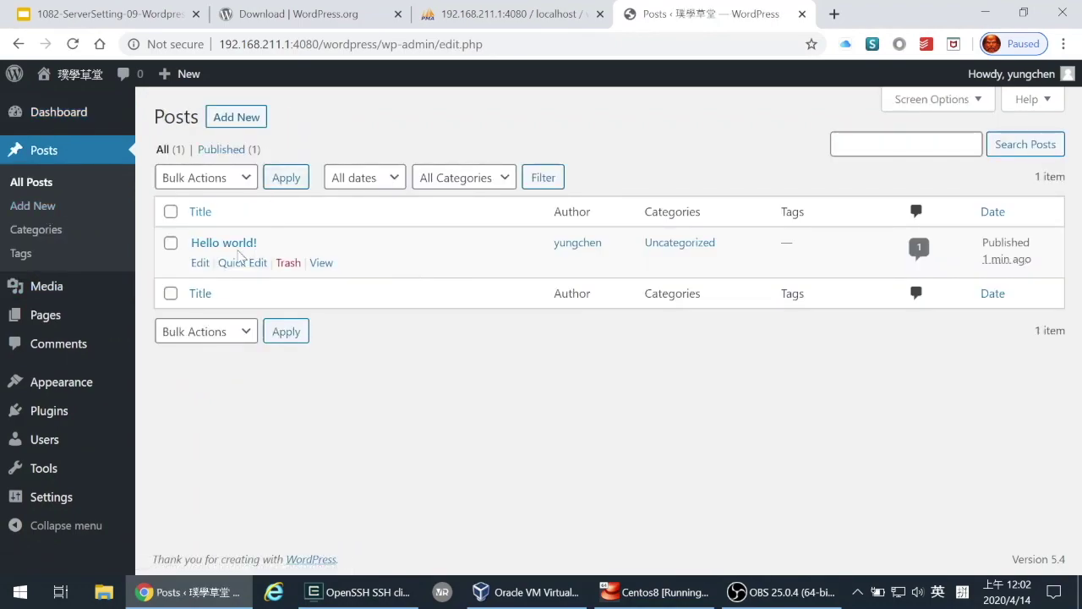
left_click(230, 121)
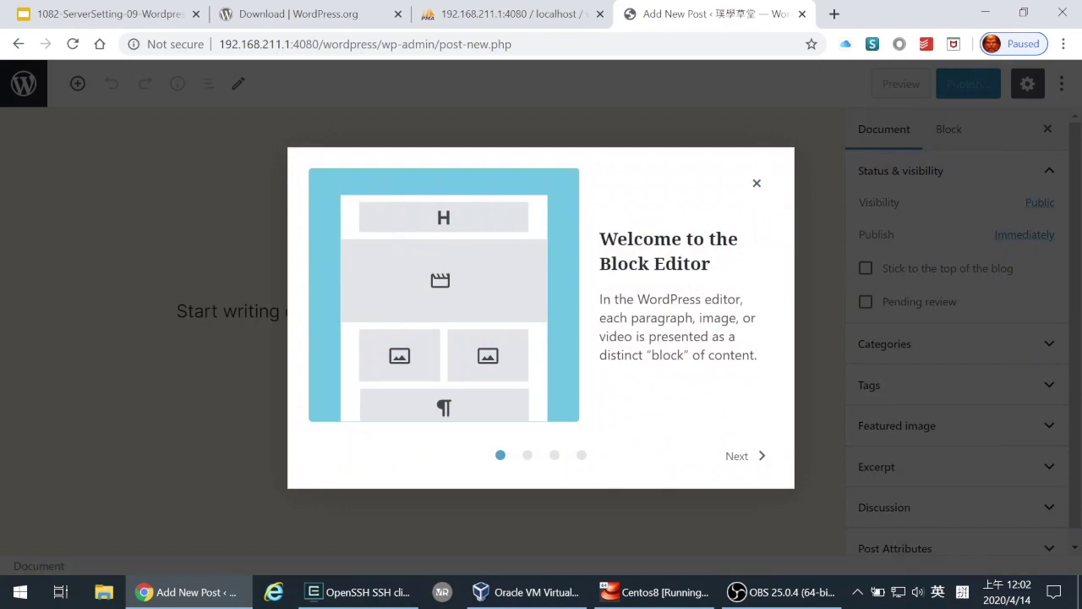
left_click(752, 462)
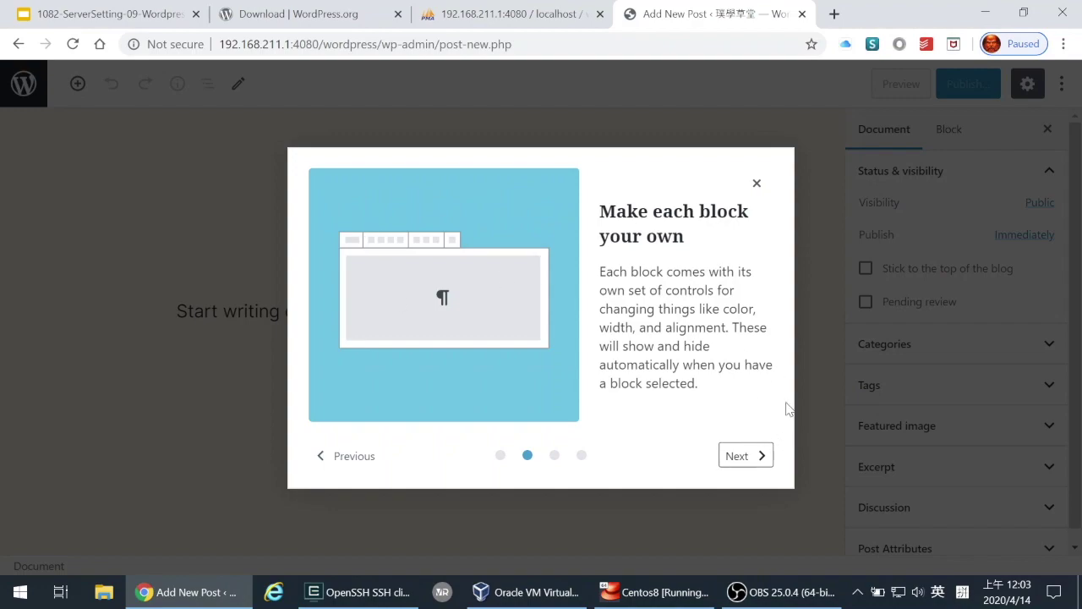
left_click(738, 459)
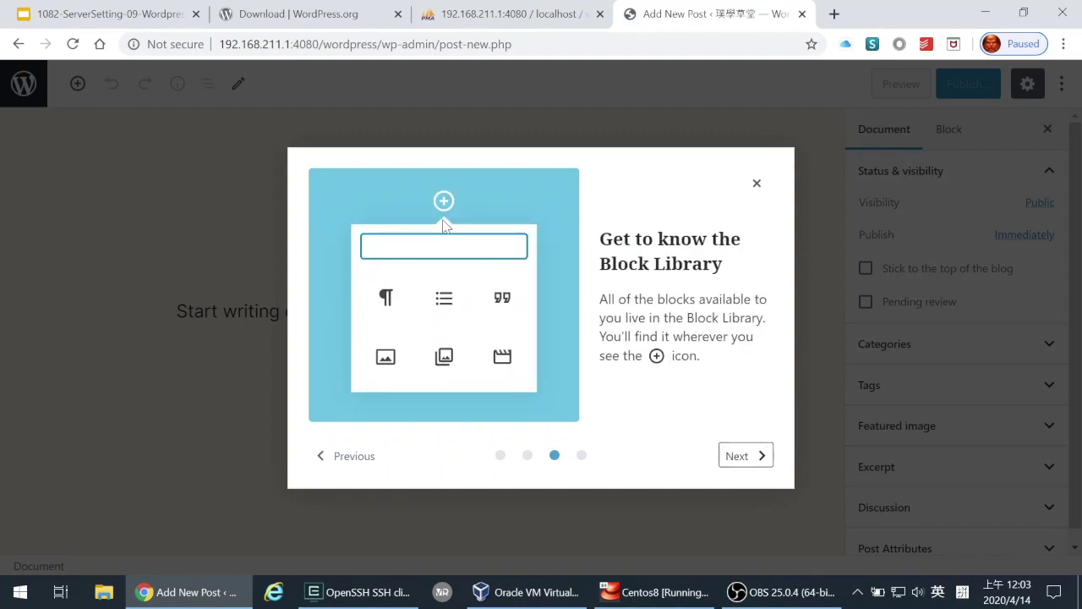
left_click(747, 460)
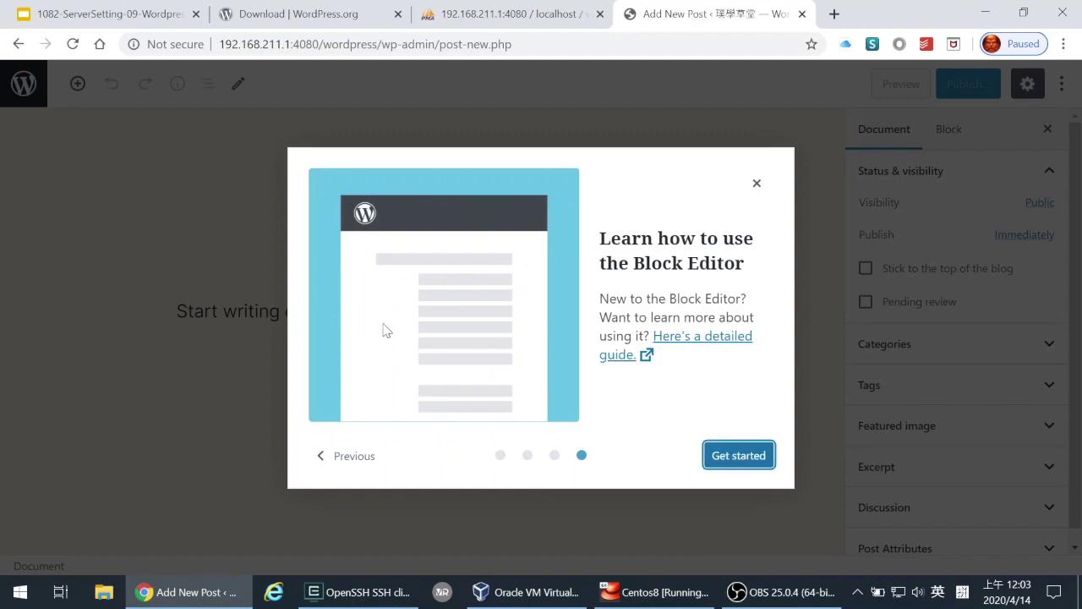
left_click(737, 457)
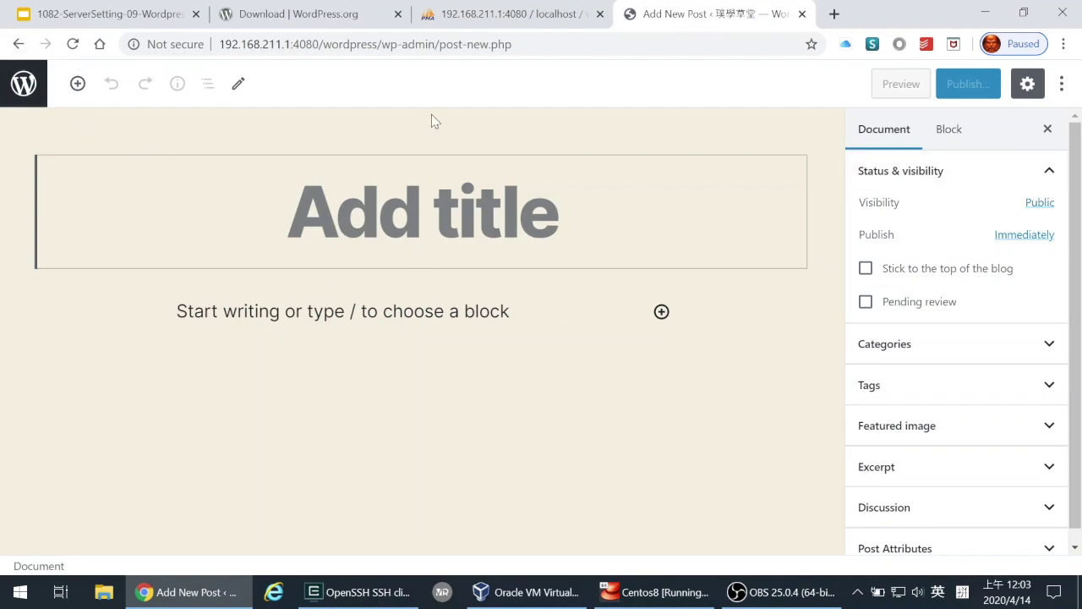
left_click(23, 83)
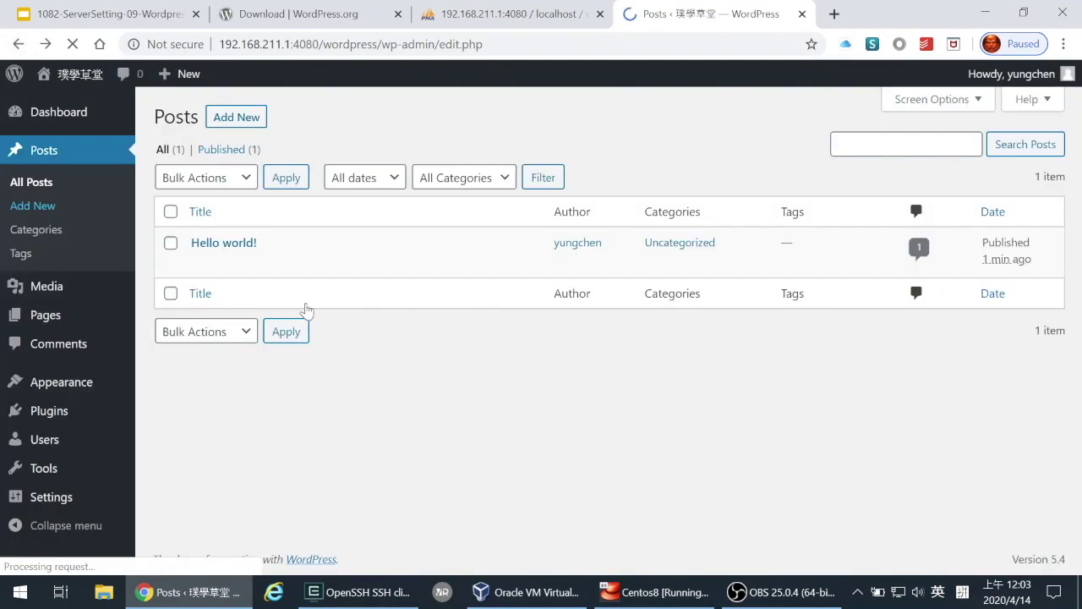
Browse the Media library and Pages list, ending on Comments with the Hello world! sample comment.
left_click(15, 292)
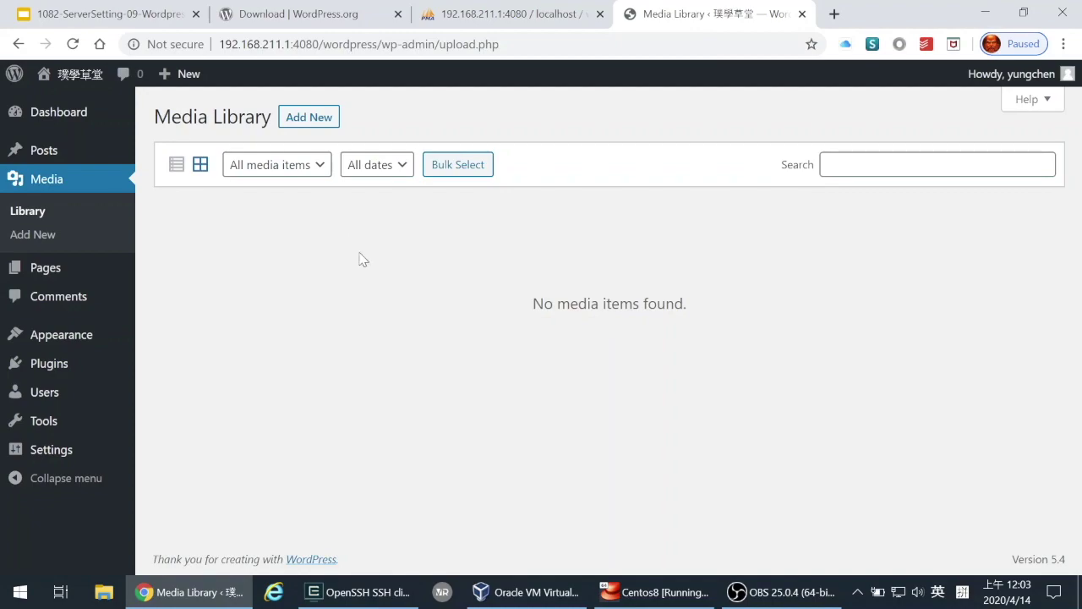
left_click(44, 270)
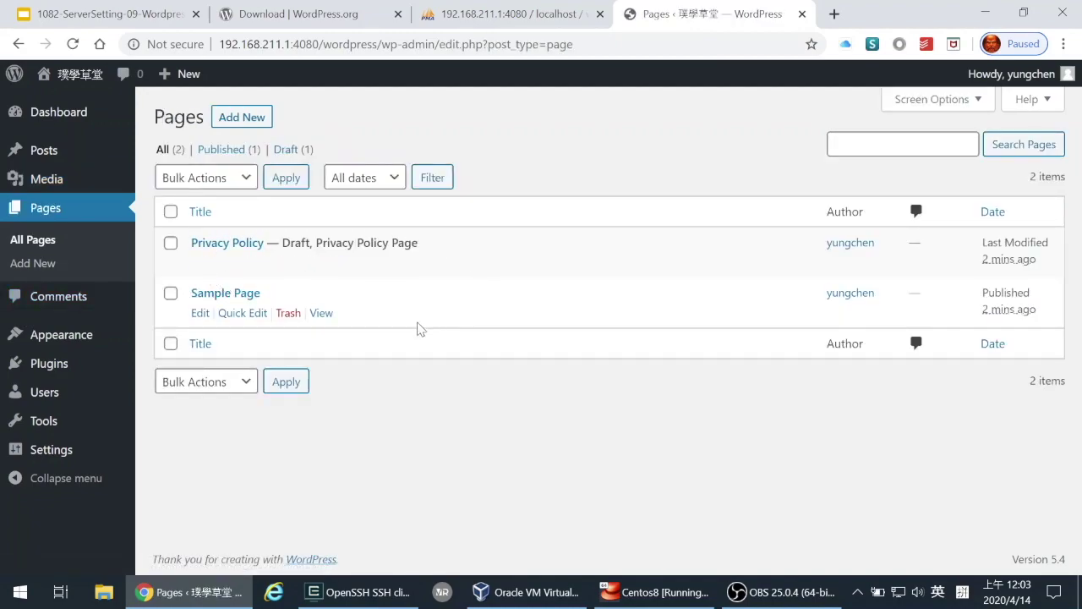
left_click(74, 304)
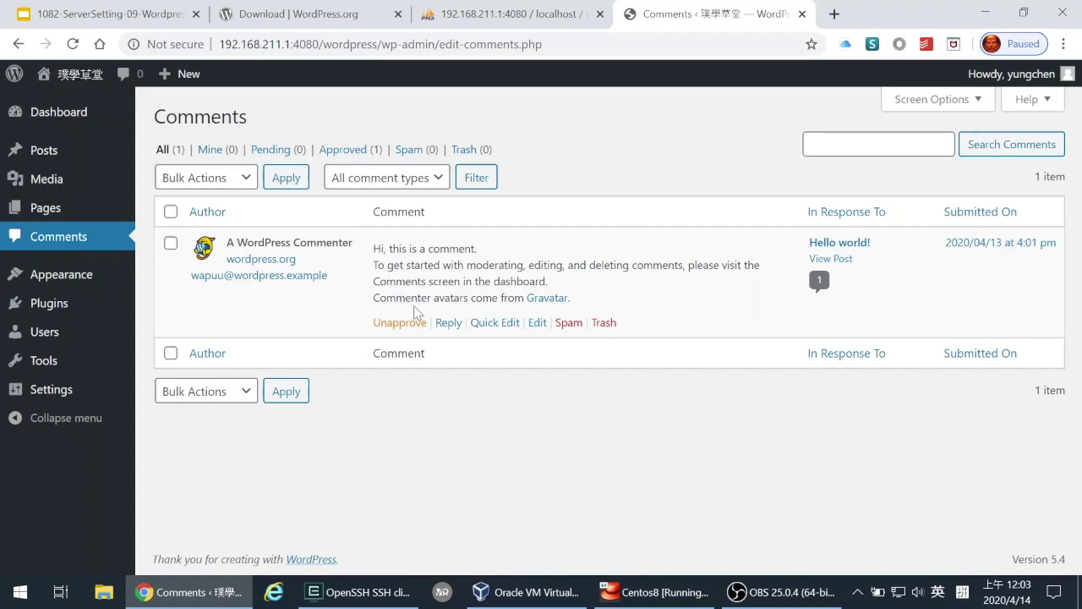
mouse_move(66, 284)
Activate Twenty Seventeen from its theme details, then bring up the site-name link menu.
left_click(87, 283)
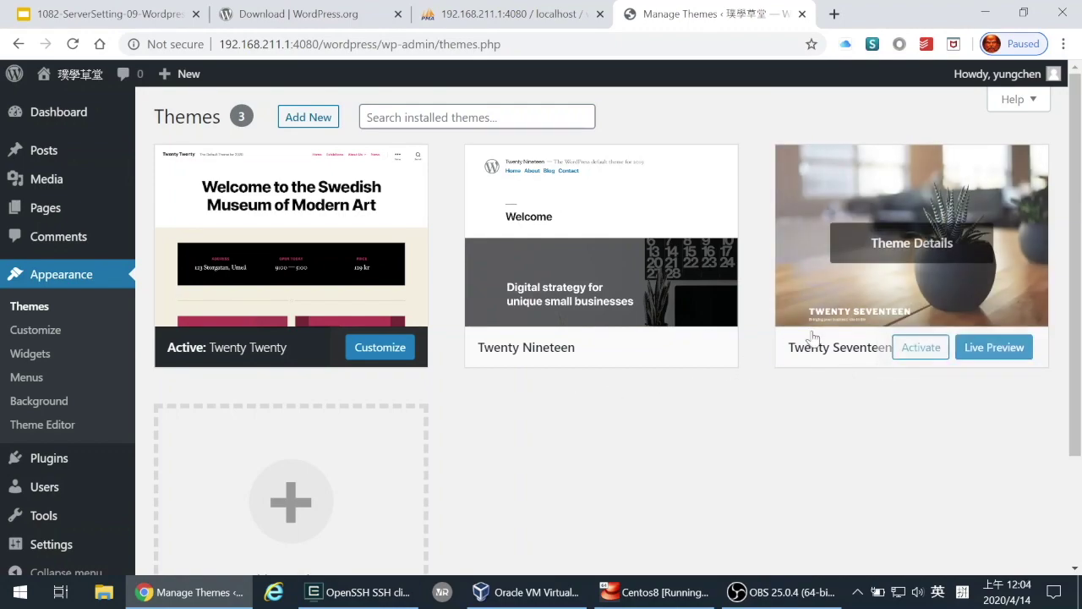
left_click(914, 322)
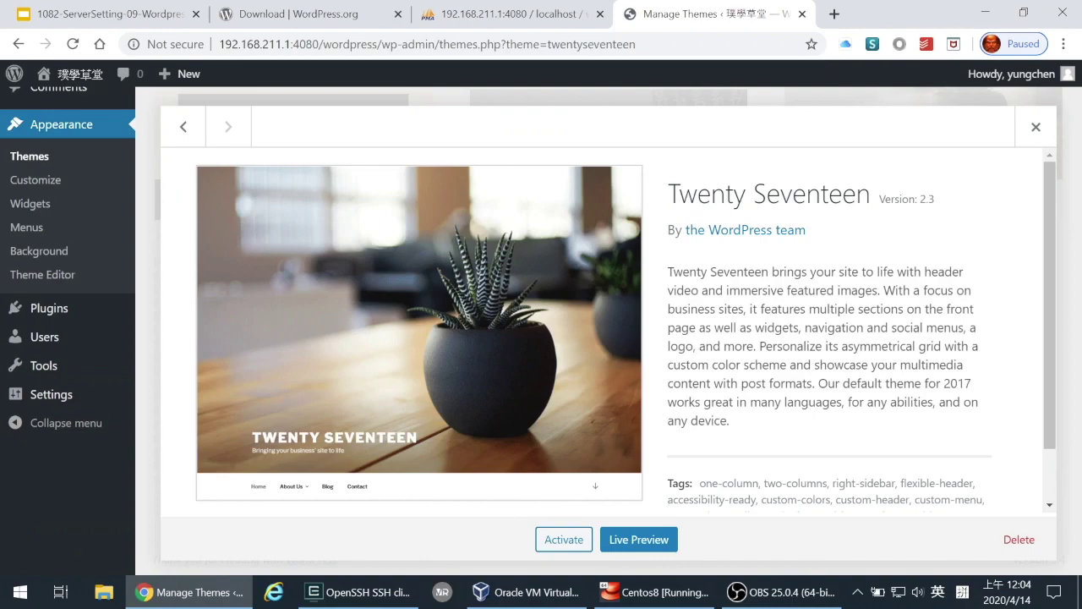
left_click(565, 539)
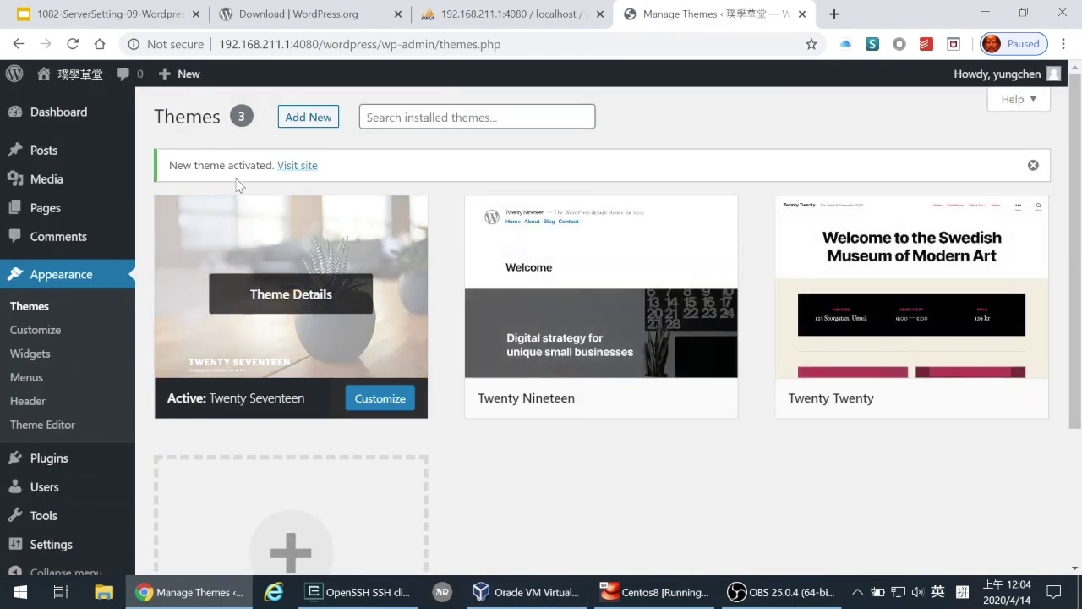
right_click(73, 73)
Open the public site in a new tab, scroll through the Twenty Seventeen design, and return to Themes.
left_click(144, 83)
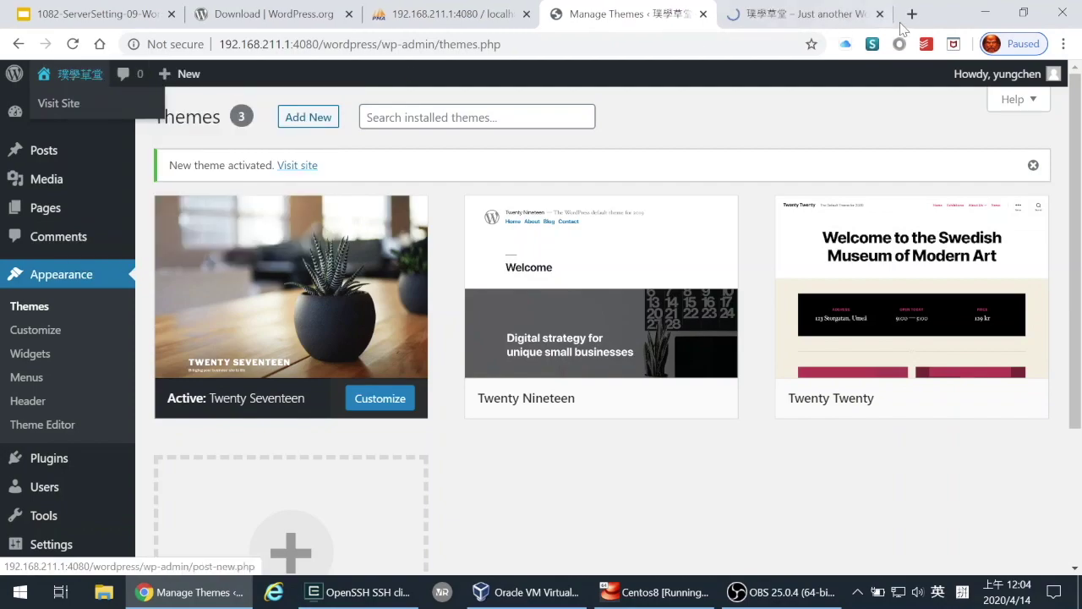
left_click(812, 14)
scroll(353, 306, "down", 5)
scroll(353, 313, "up", 5)
scroll(355, 313, "down", 8)
scroll(360, 319, "down", 3)
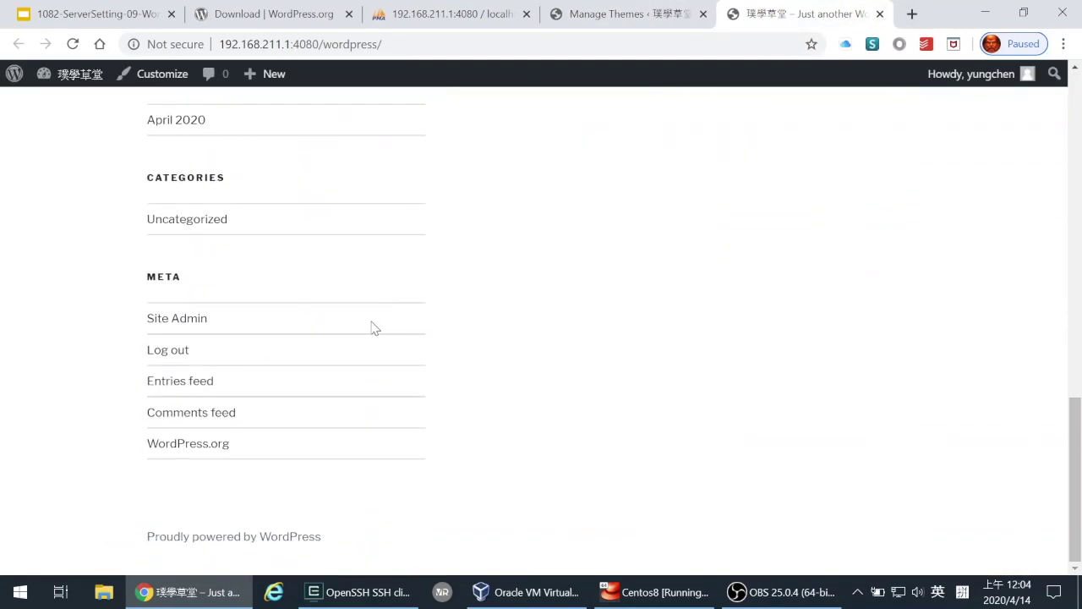
scroll(394, 334, "up", 10)
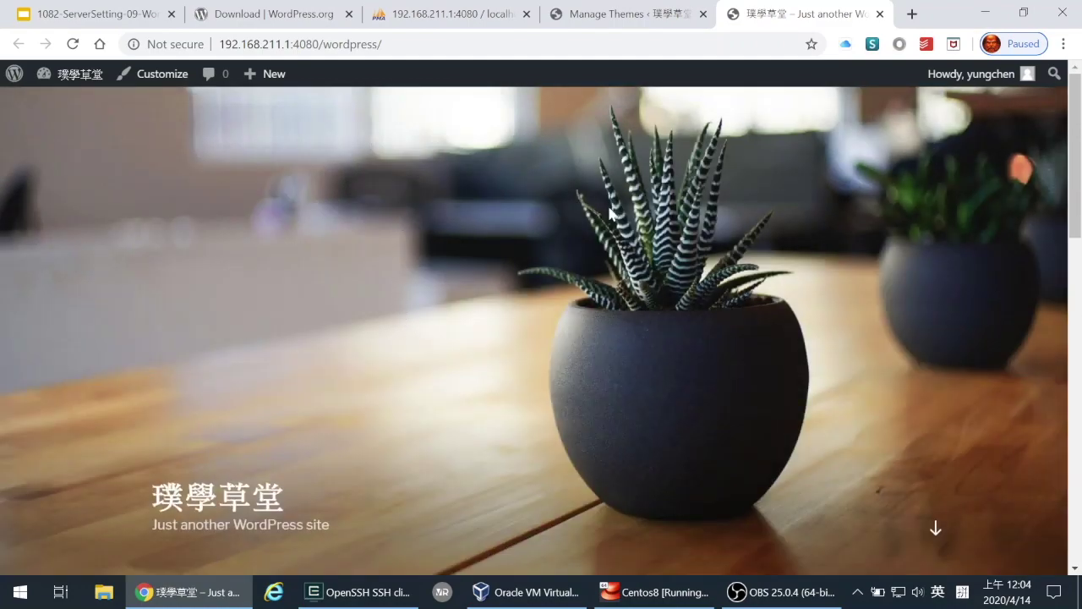
left_click(621, 14)
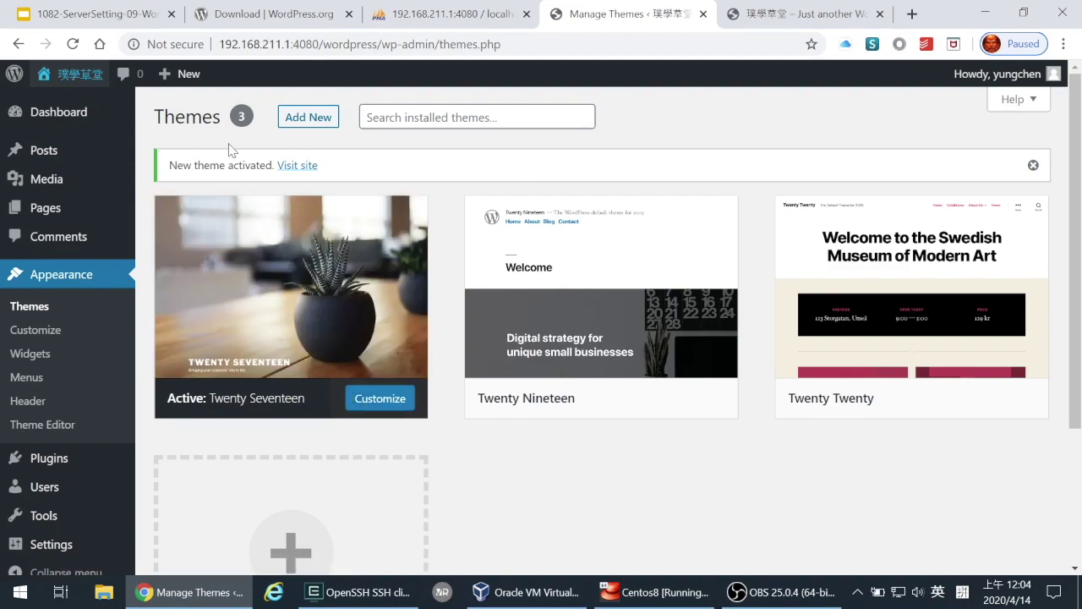
Open Add Themes and browse its Latest, Favorites and Feature Filter listings.
scroll(646, 415, "down", 3)
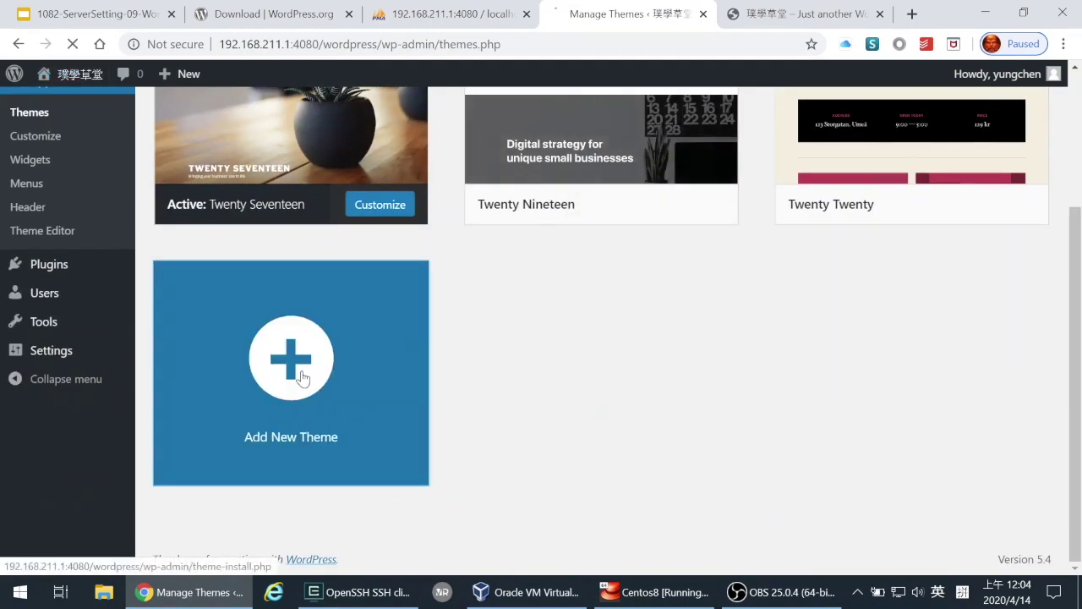
left_click(299, 366)
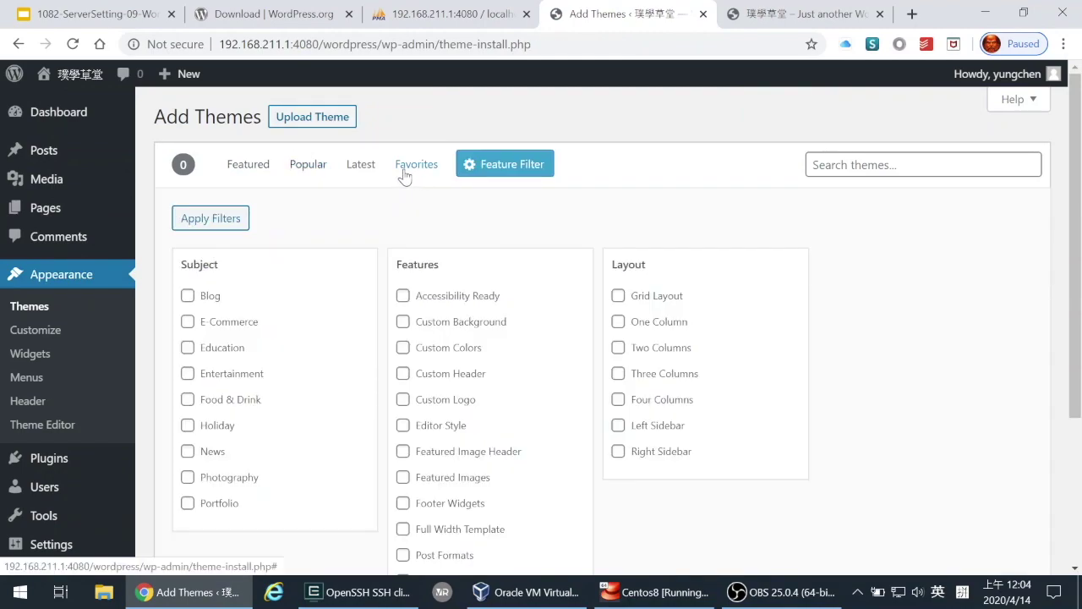
left_click(359, 169)
left_click(430, 169)
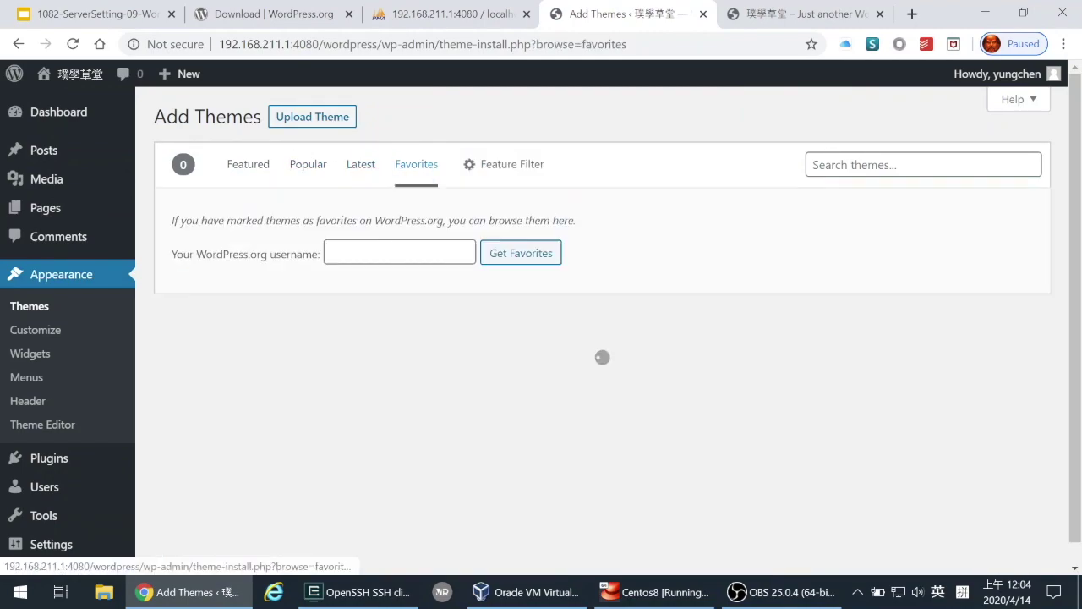
left_click(517, 165)
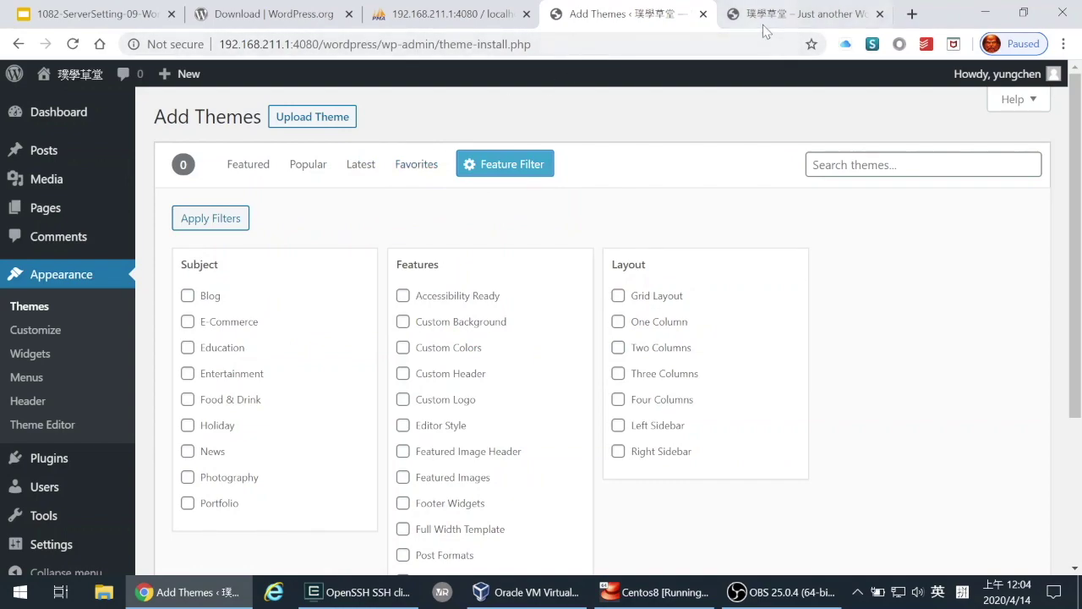
Search Google for 'wordpress themes free download' from the site tab's address bar.
left_click(790, 15)
key("ctrl+l")
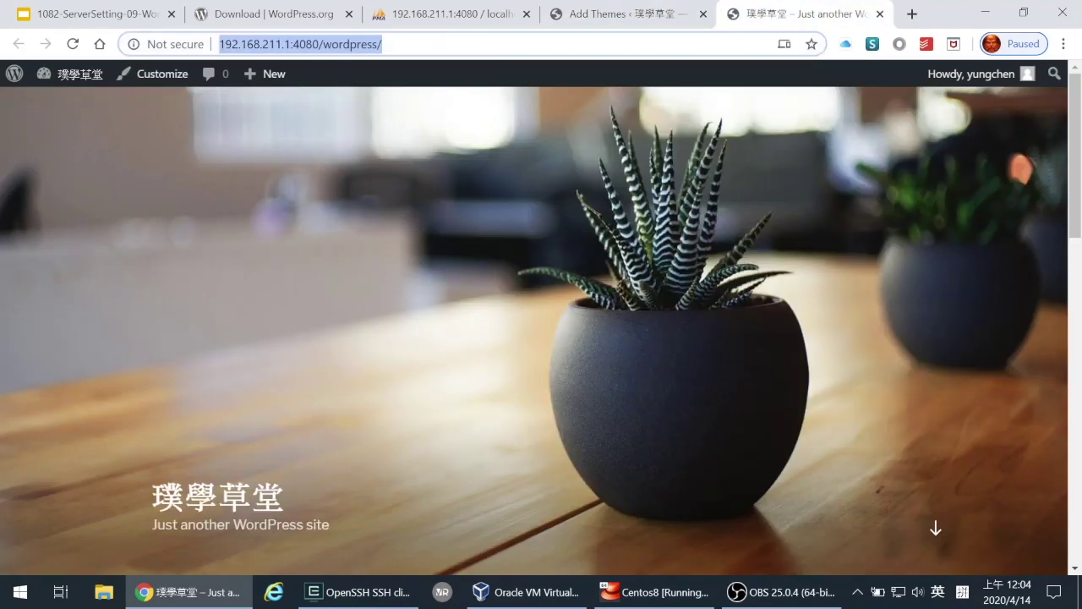
type("wor")
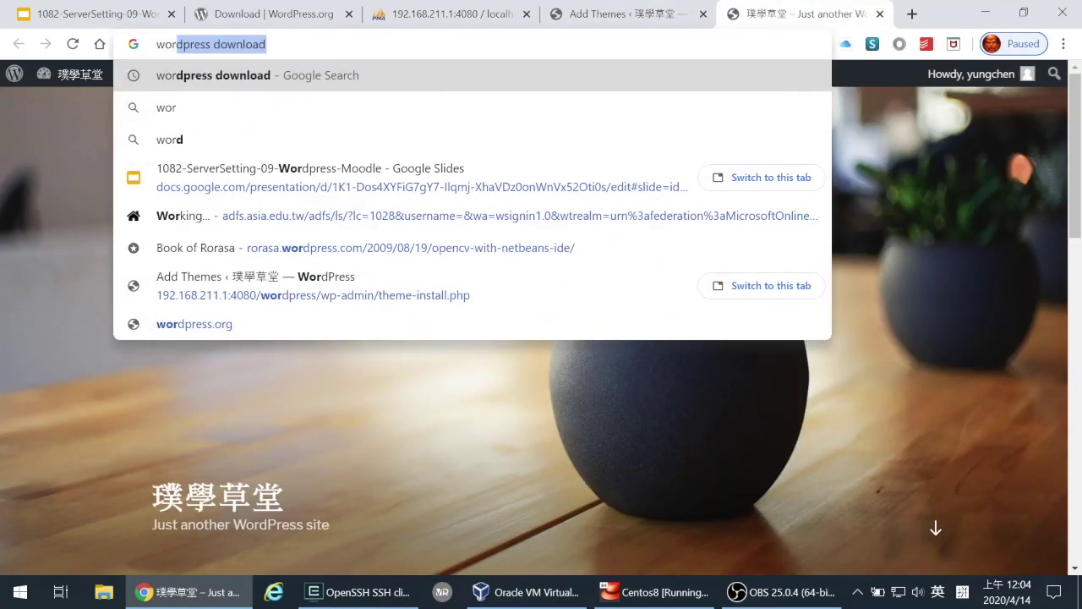
type("dpress ")
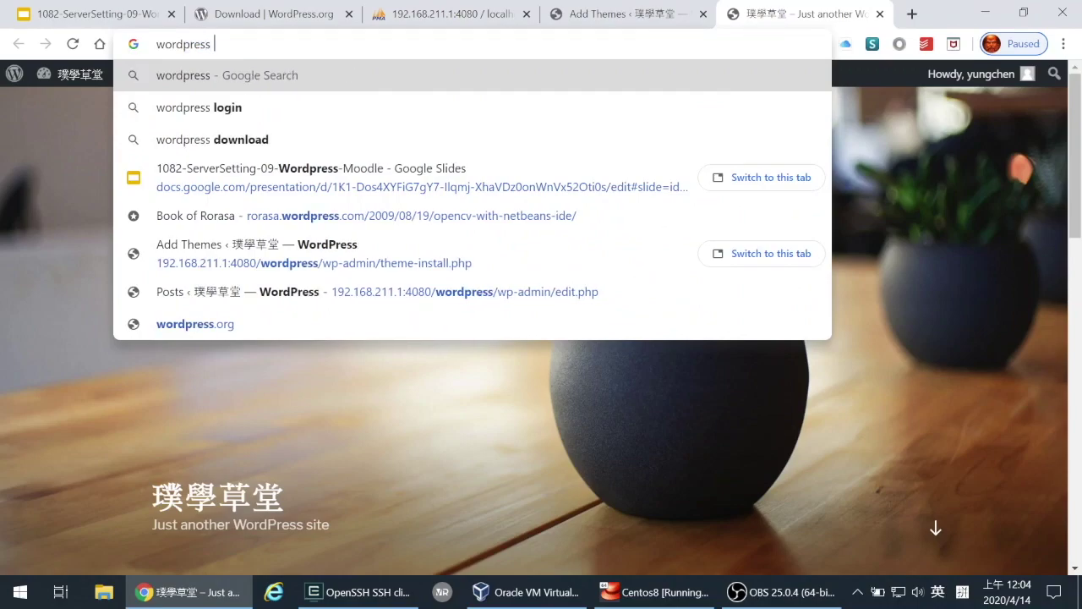
type("themes free d")
type("o")
key("BackSpace")
key("BackSpace")
type("free d")
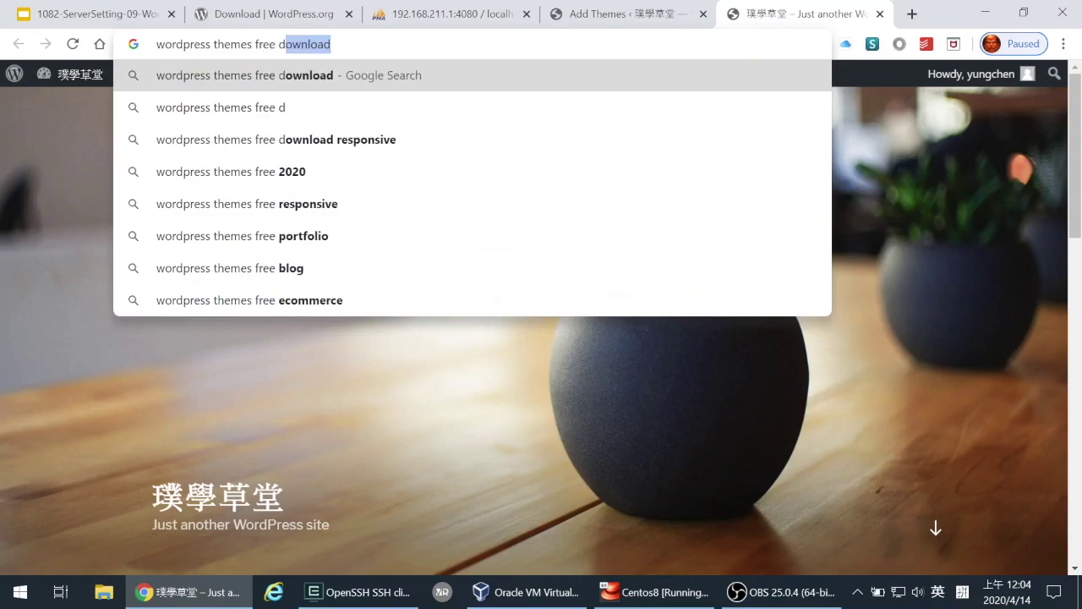
type("ownload")
key("Return")
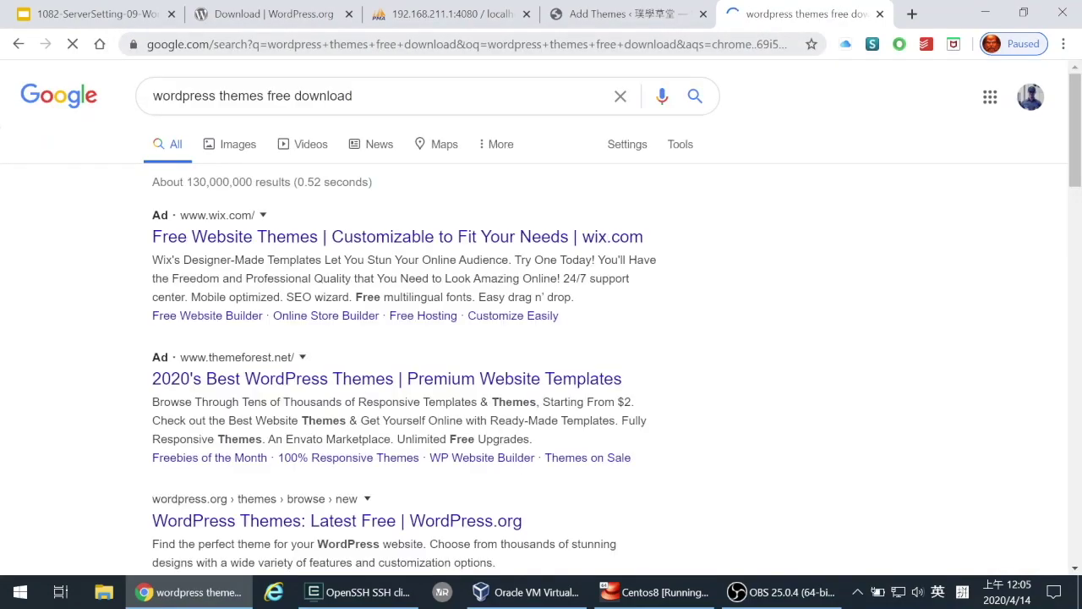
Open the wix.com ad in a new tab, look it over, and close it.
right_click(350, 238)
left_click(397, 246)
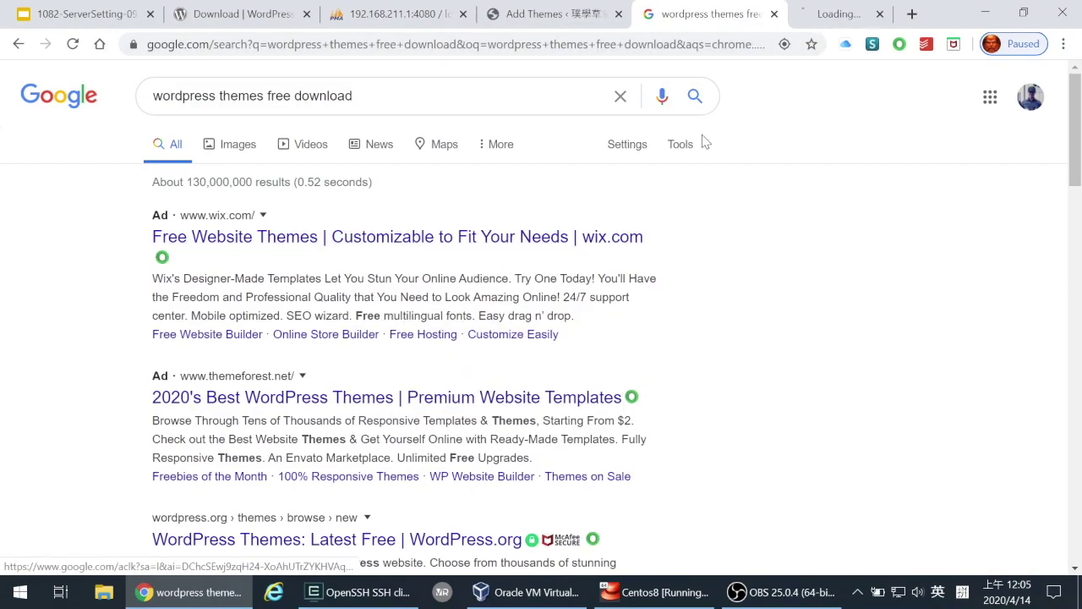
left_click(804, 17)
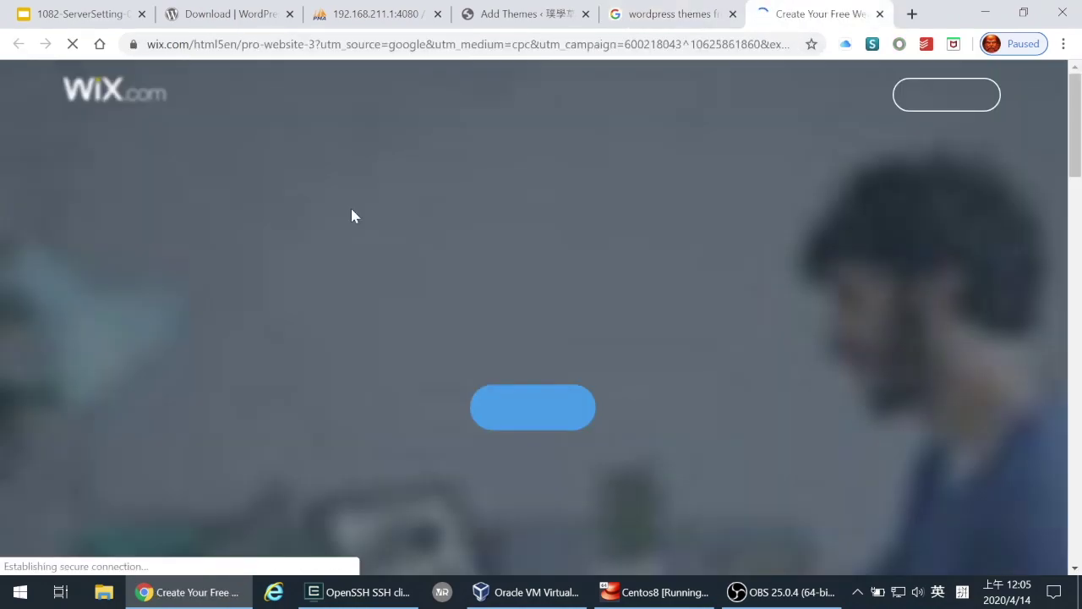
scroll(342, 274, "down", 10)
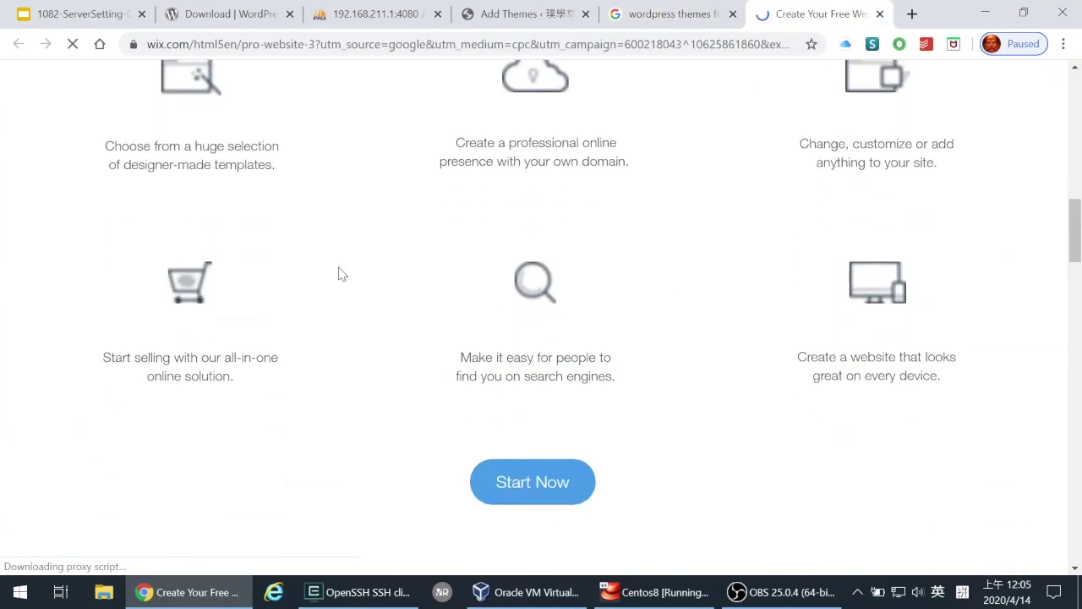
scroll(342, 274, "up", 10)
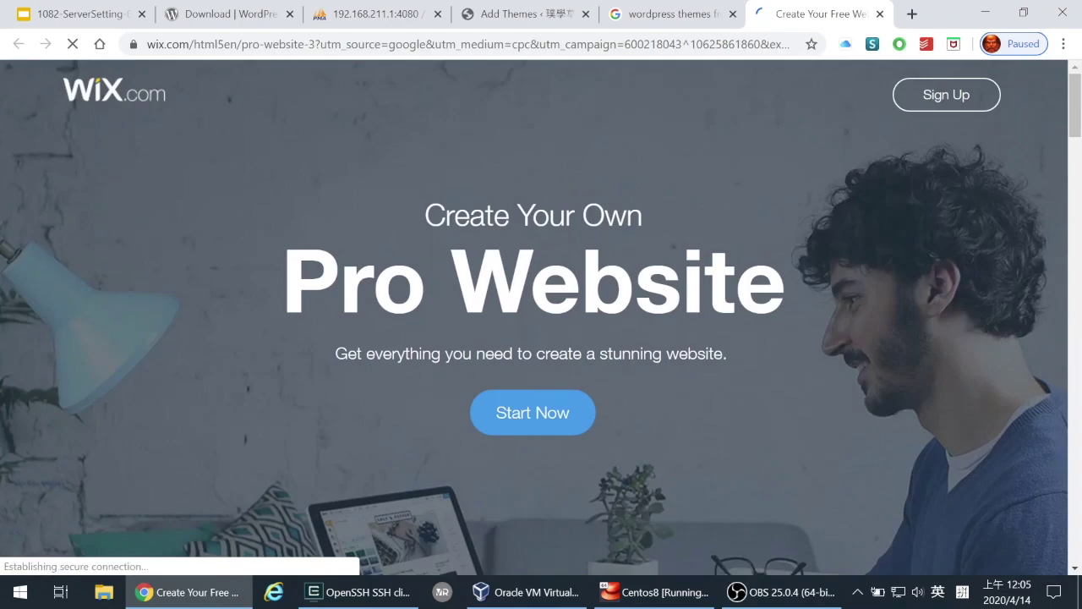
scroll(542, 317, "down", 15)
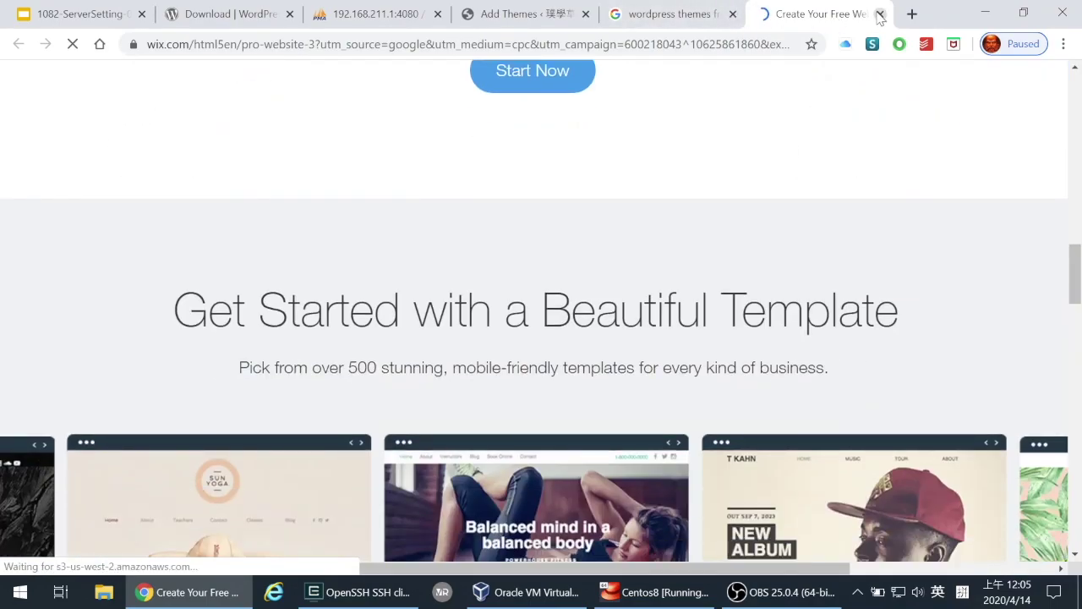
left_click(880, 13)
Open the WordPress.org themes result in a new tab.
scroll(255, 298, "down", 3)
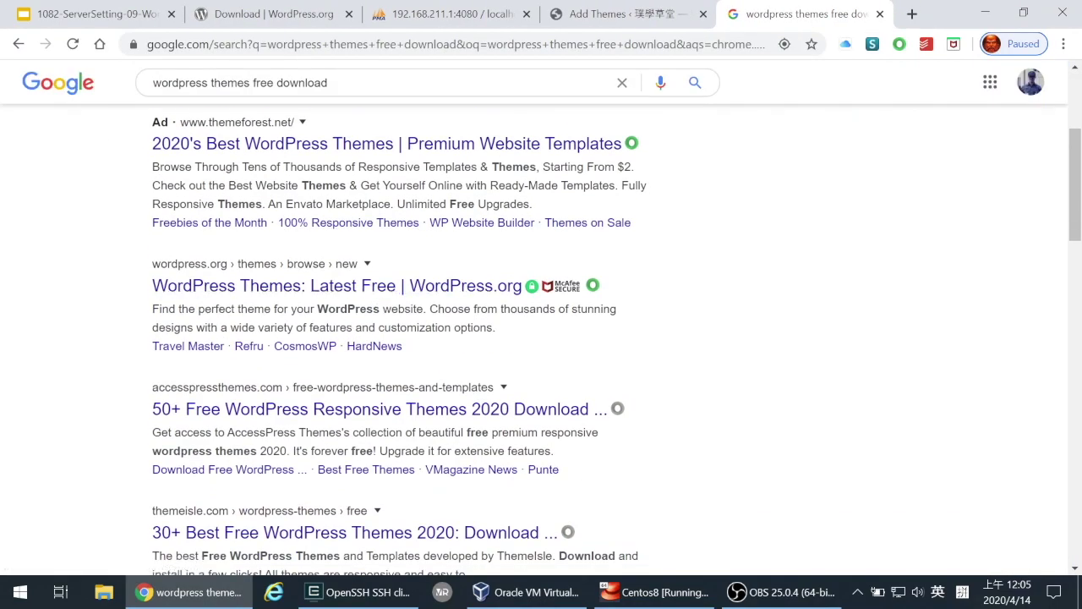
right_click(256, 292)
left_click(326, 302)
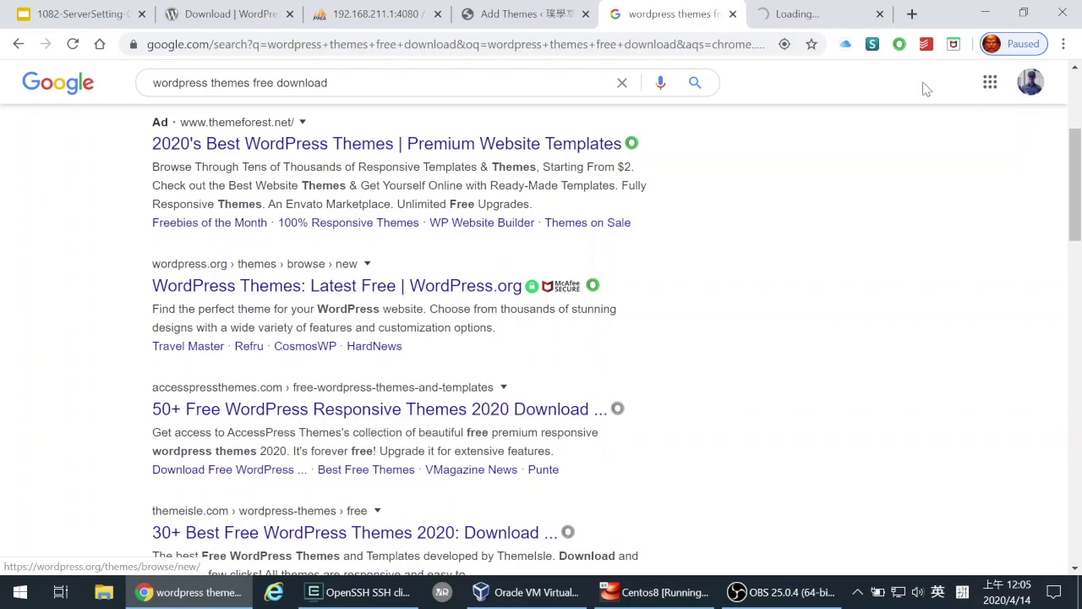
Download GenerPress from the Theme Directory into the Download folder, then return to Add Themes.
left_click(812, 15)
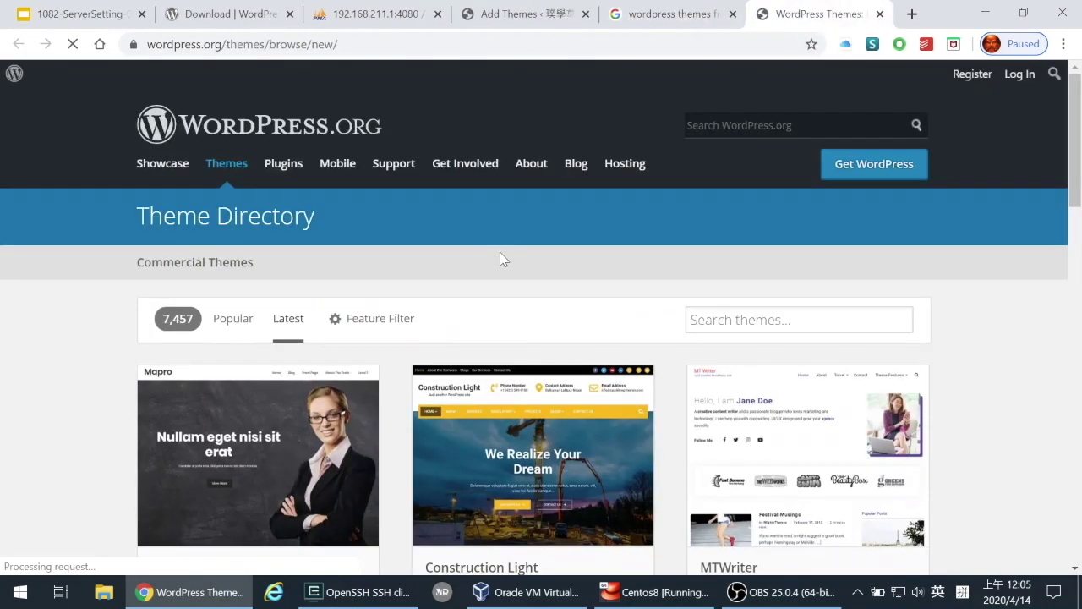
scroll(188, 402, "down", 2)
scroll(520, 282, "down", 4)
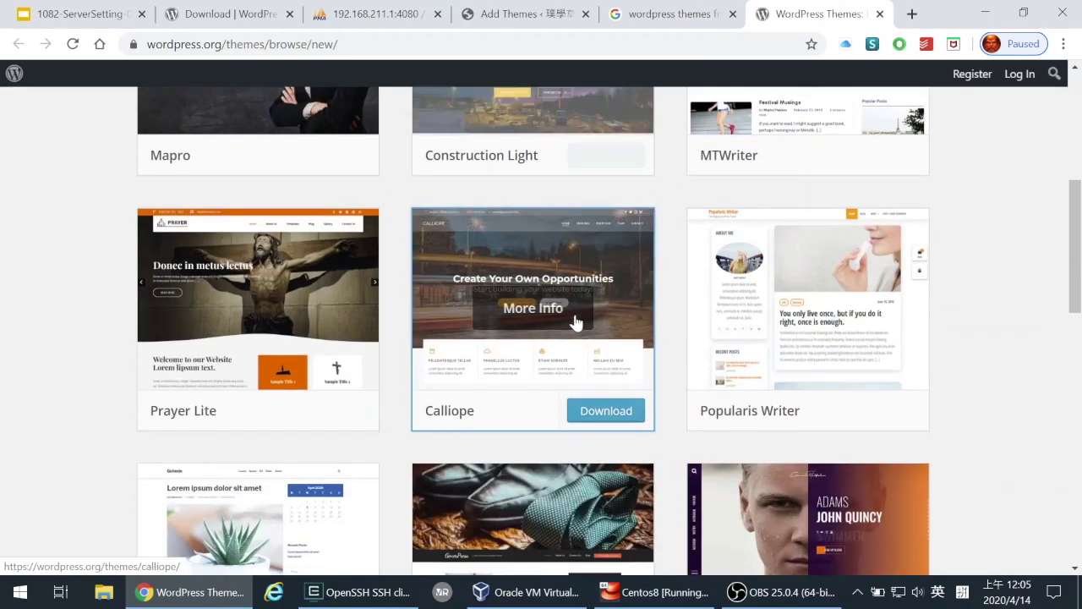
scroll(834, 293, "down", 2)
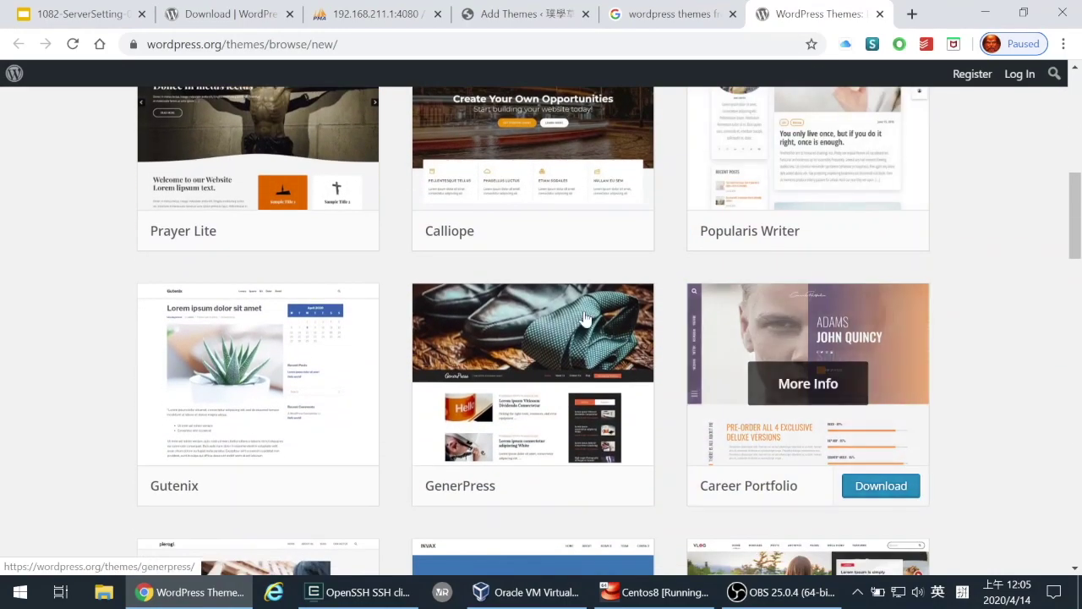
scroll(474, 326, "down", 1)
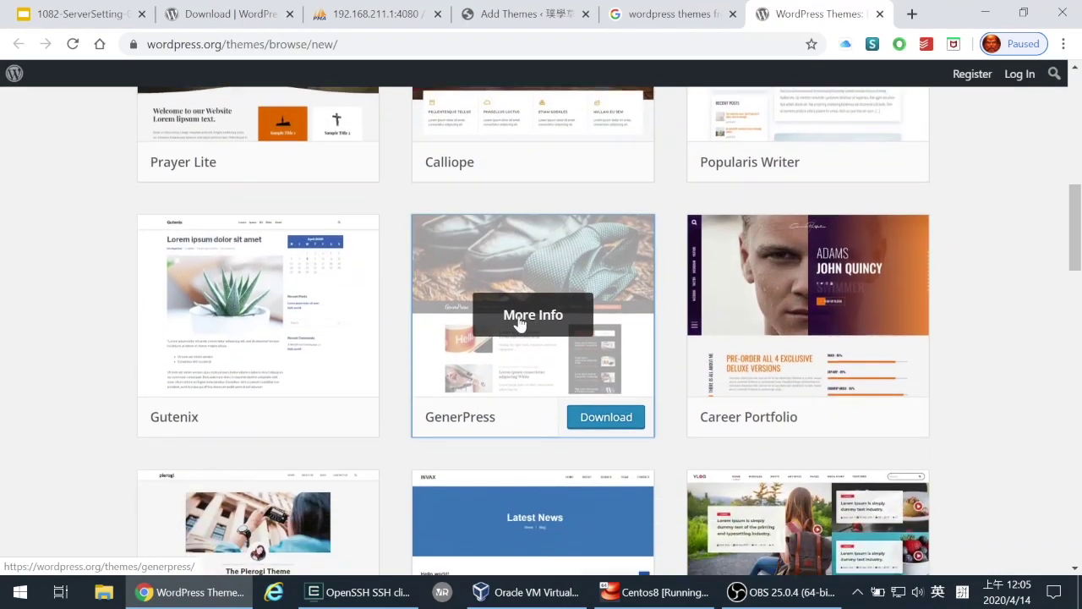
left_click(606, 404)
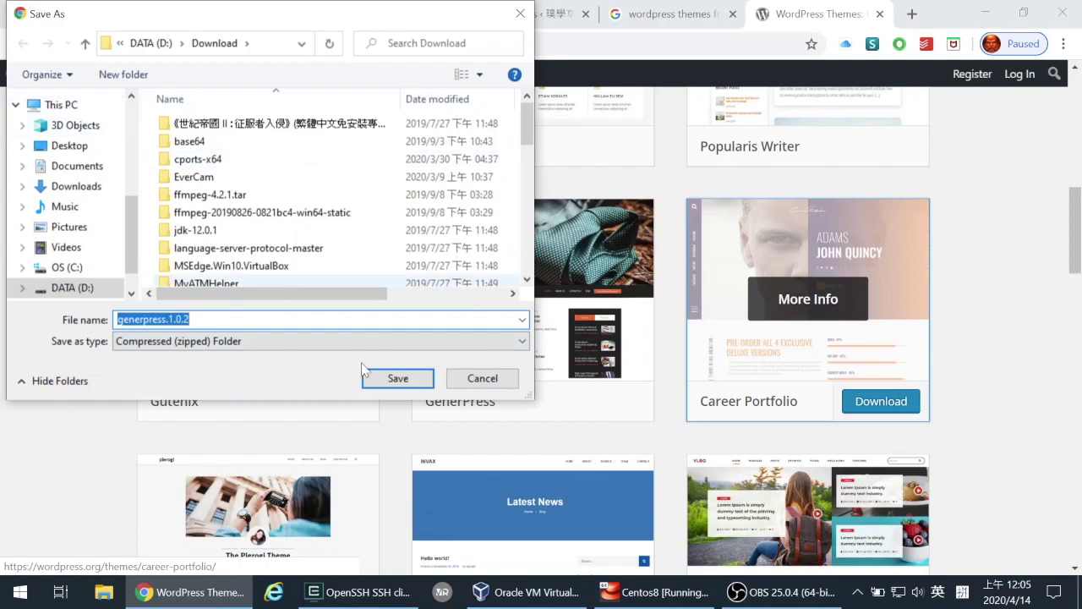
left_click(397, 379)
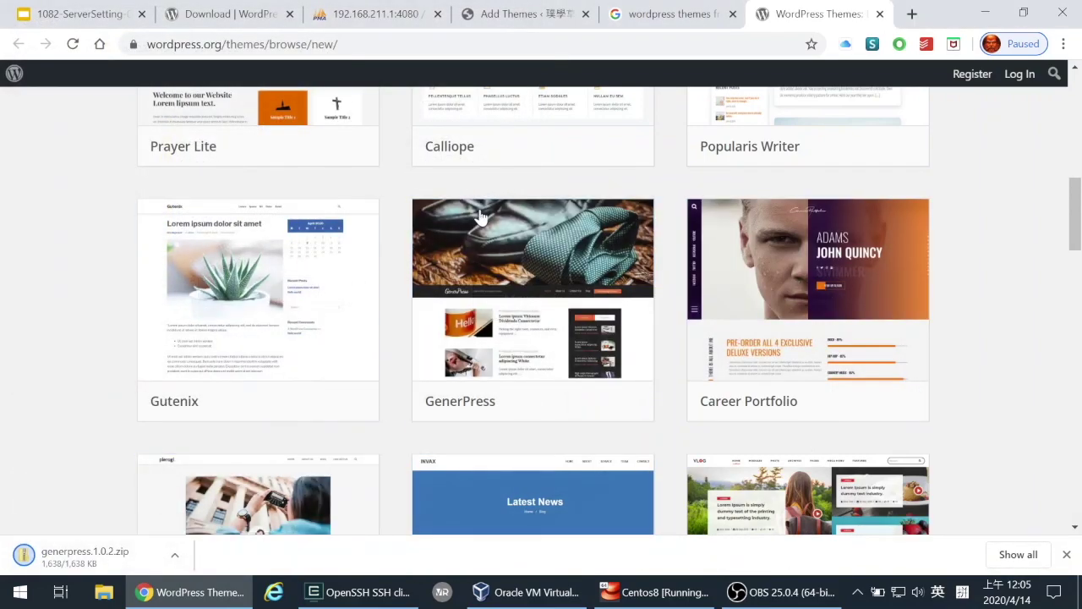
left_click(516, 15)
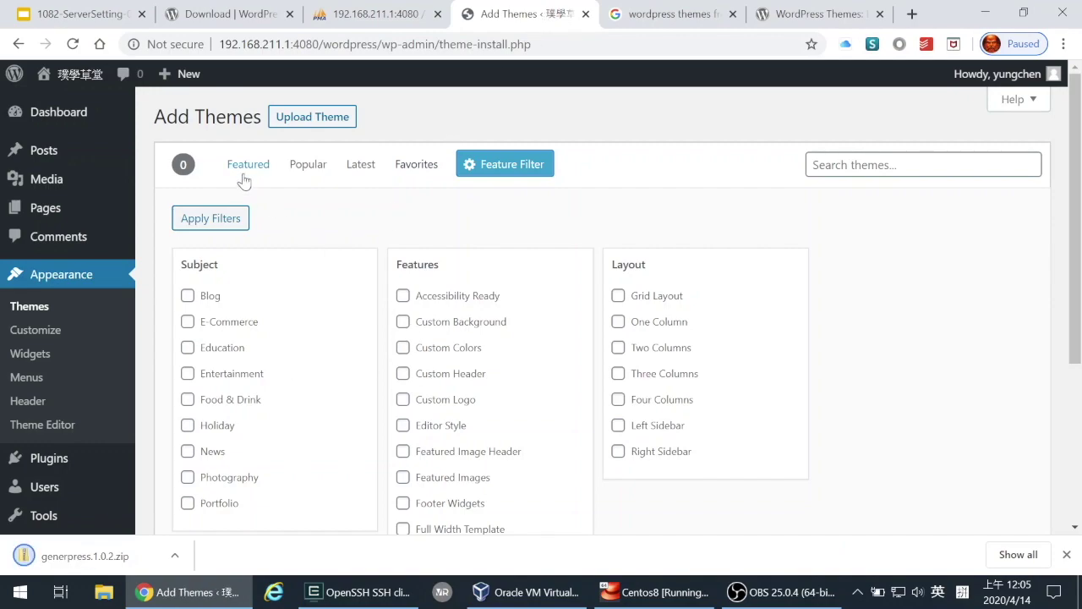
Upload generpress.1.0.2.zip from the D: drive's Download folder and install it.
left_click(311, 168)
left_click(254, 170)
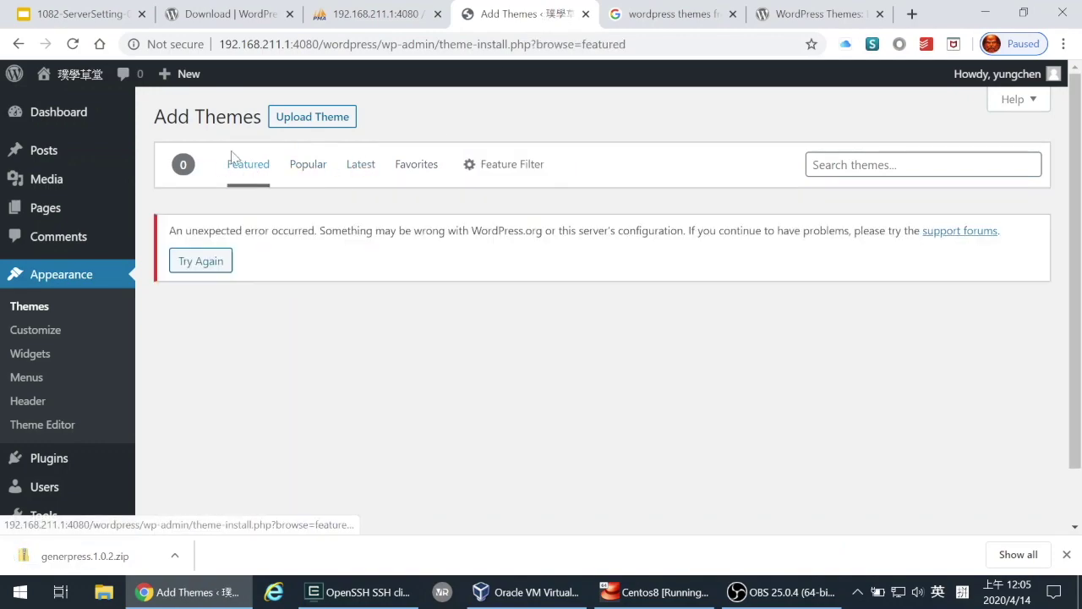
left_click(312, 119)
left_click(499, 277)
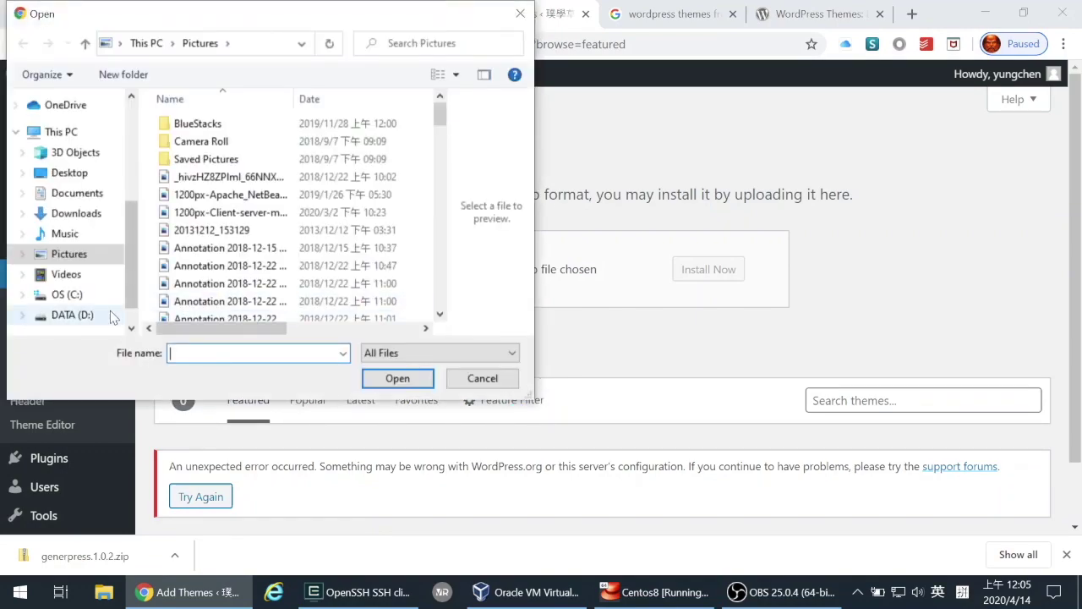
left_click(96, 311)
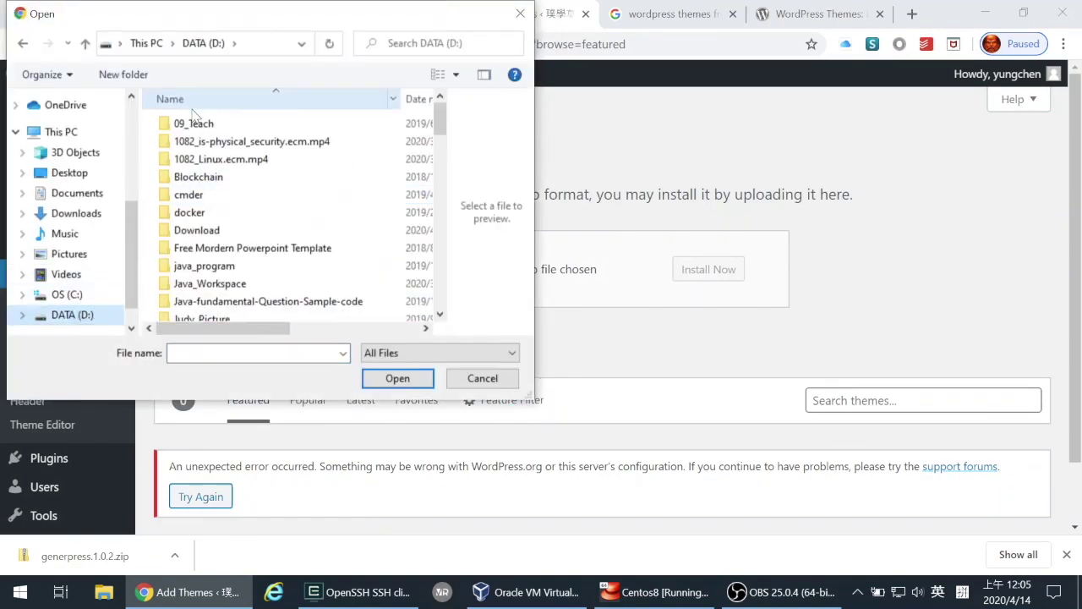
double_click(199, 231)
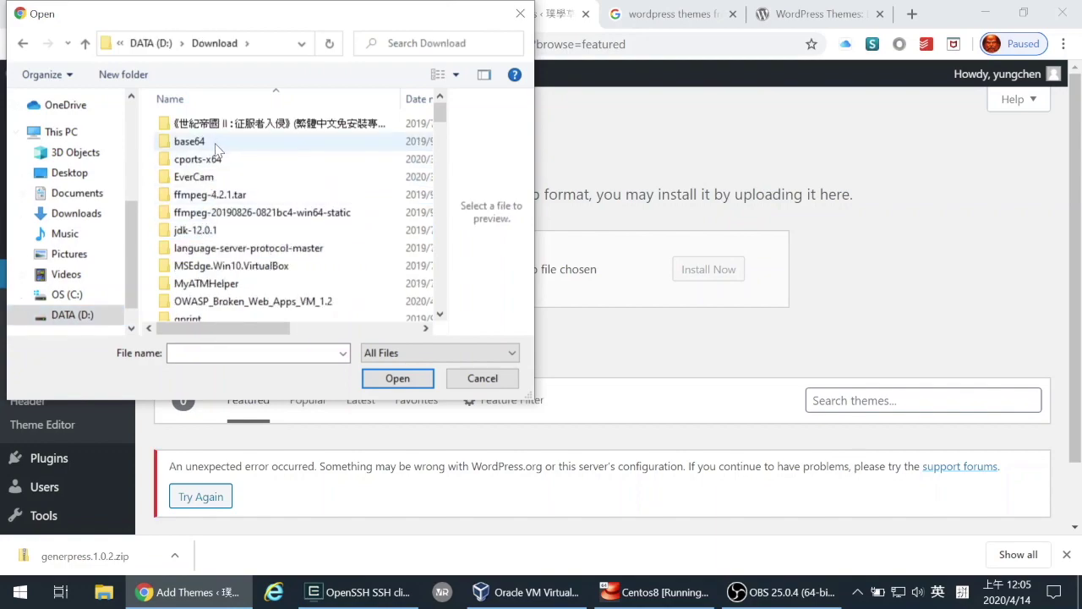
scroll(228, 230, "down", 5)
scroll(237, 233, "down", 5)
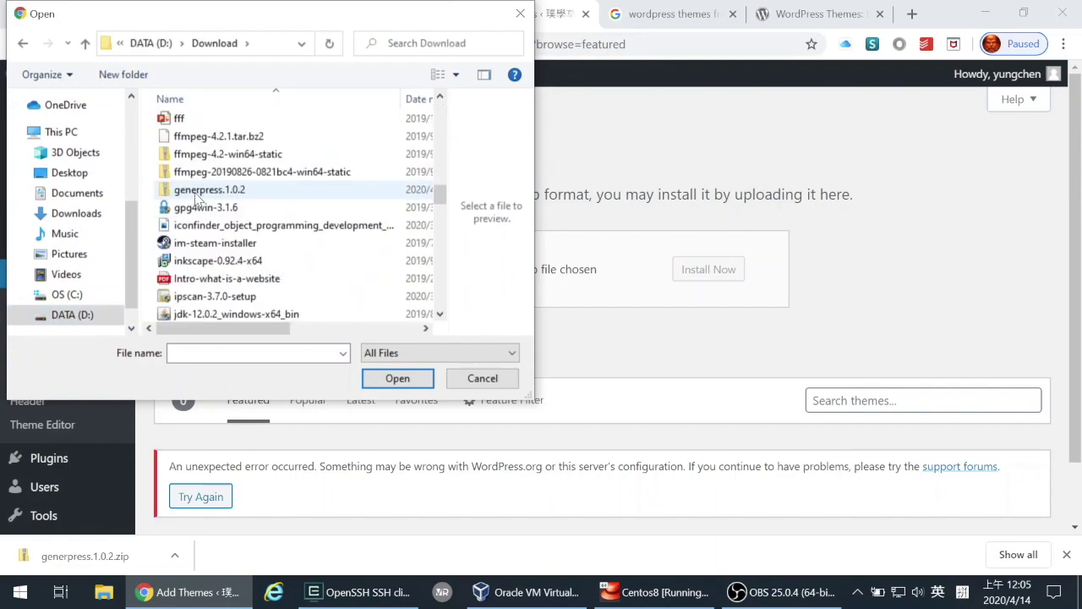
left_click(224, 192)
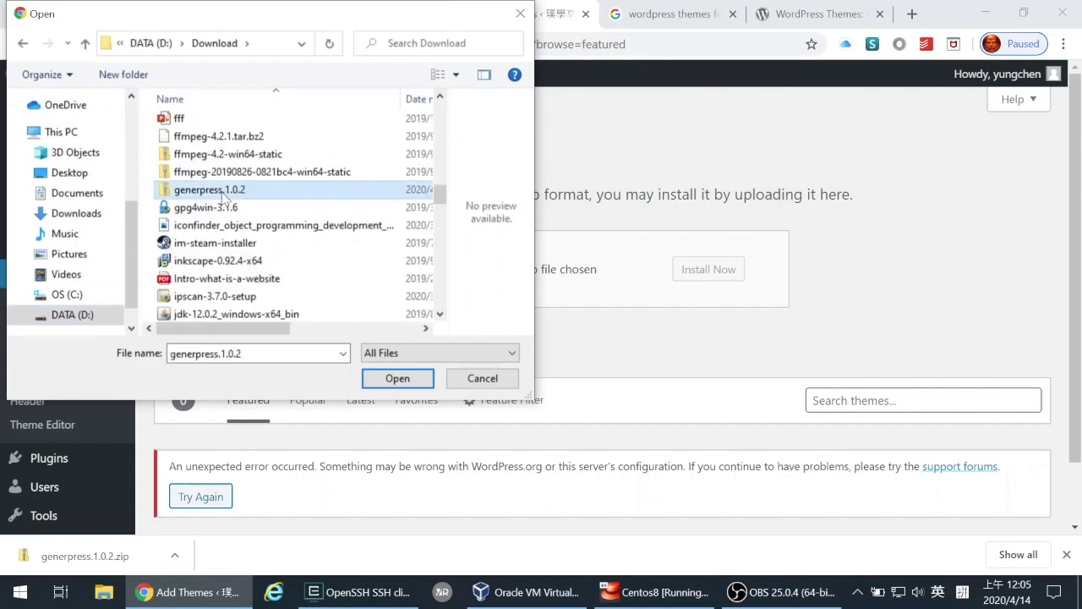
left_click(398, 379)
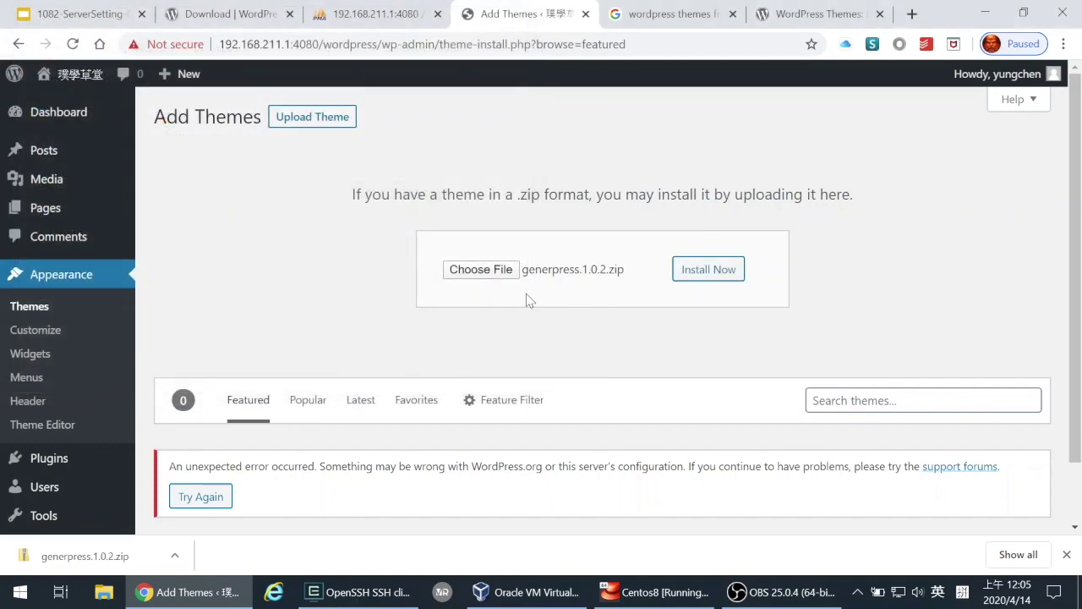
left_click(720, 279)
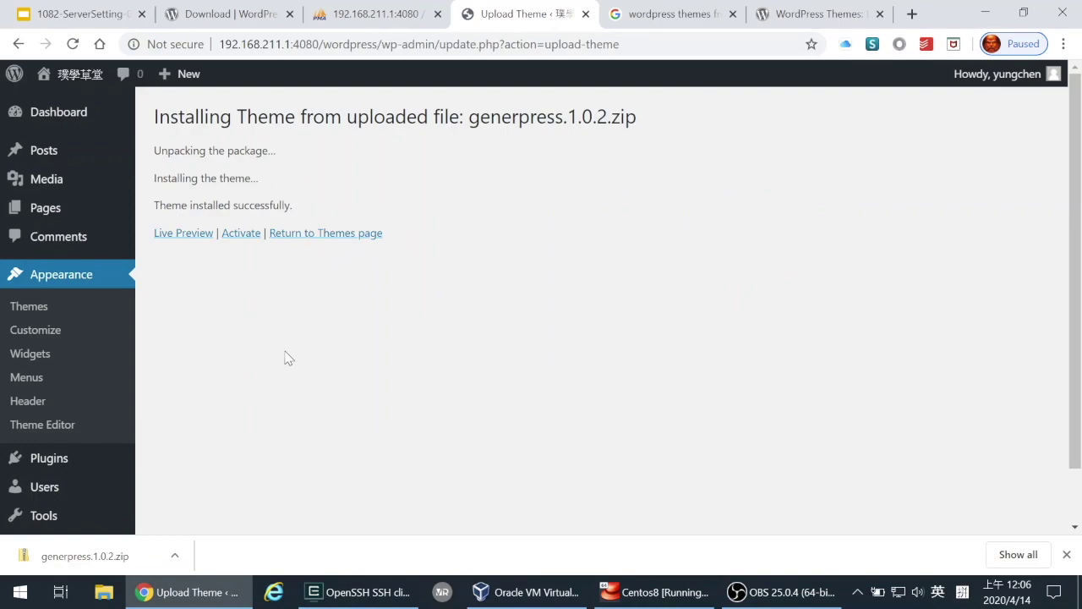
Activate the GenerPress theme from the installed themes list.
left_click(39, 309)
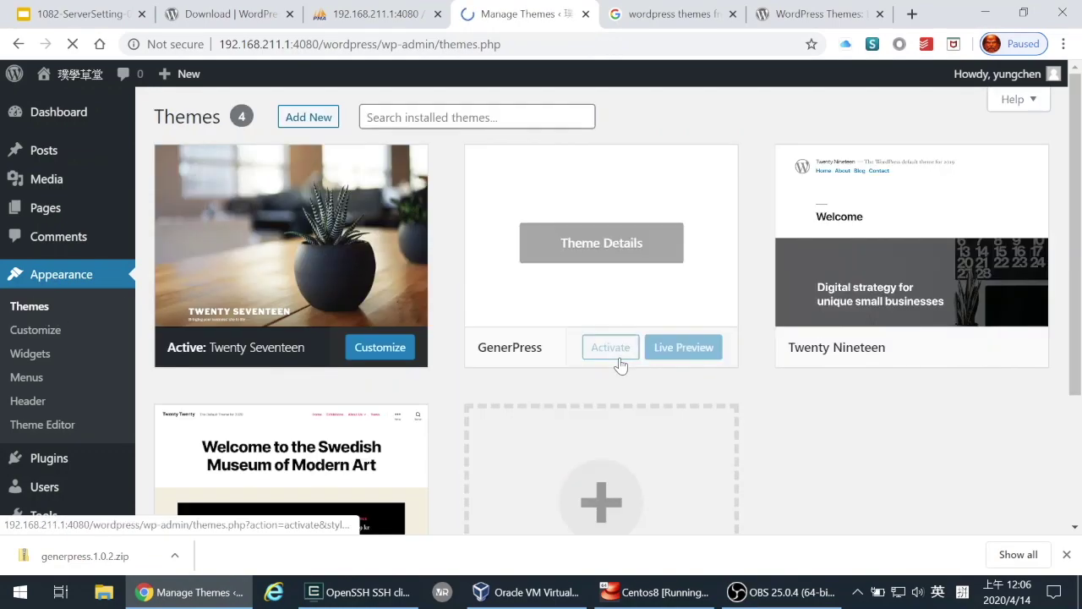
scroll(516, 288, "down", 2)
scroll(527, 316, "up", 2)
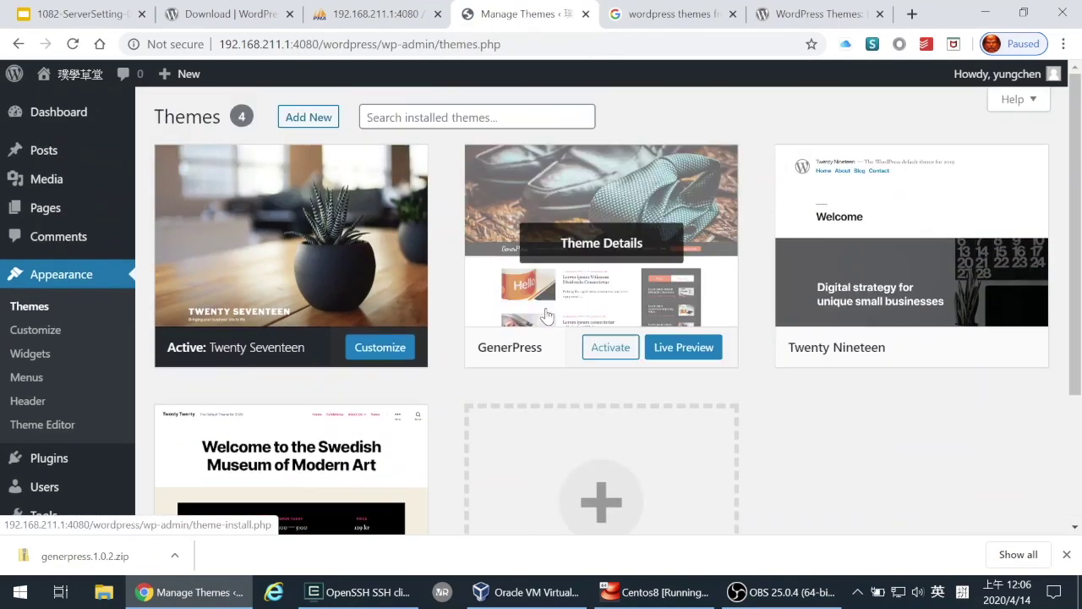
left_click(622, 348)
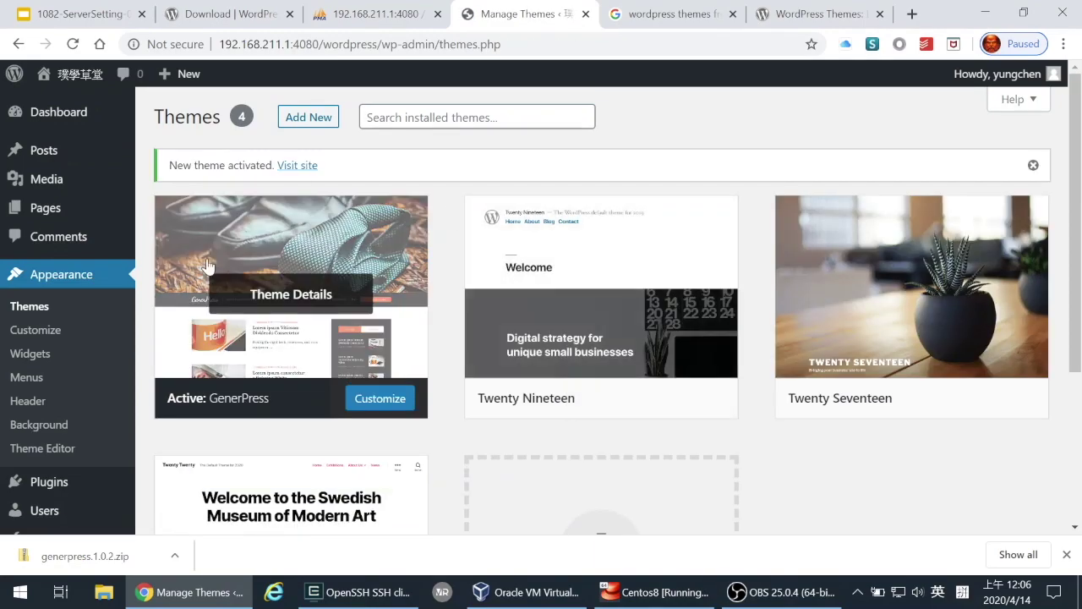
Open the site home in a new tab, scroll its GenerPress design, and return to Themes.
right_click(81, 81)
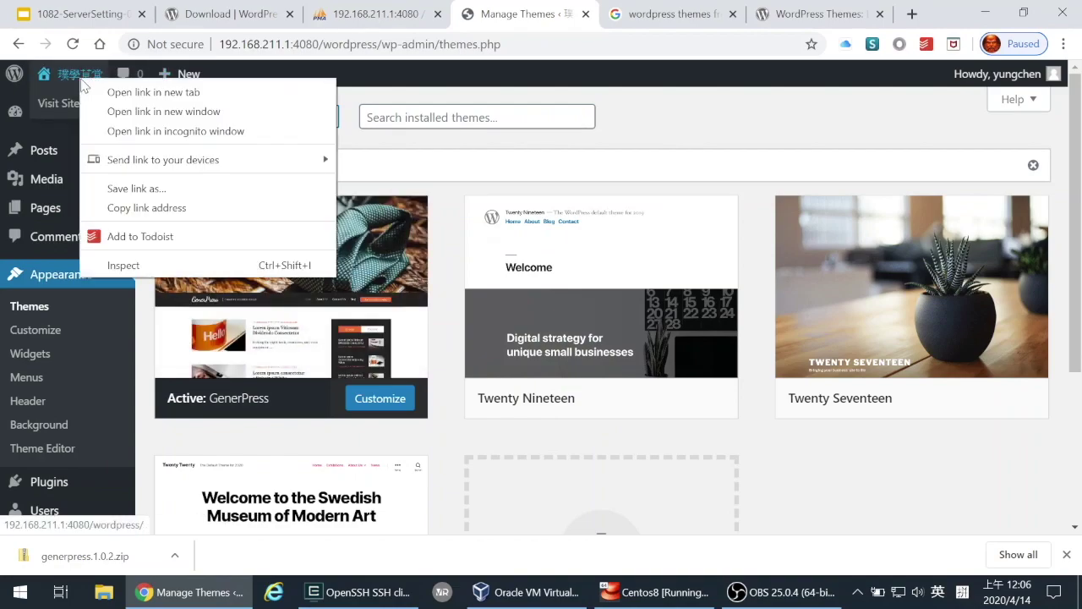
left_click(175, 92)
left_click(589, 21)
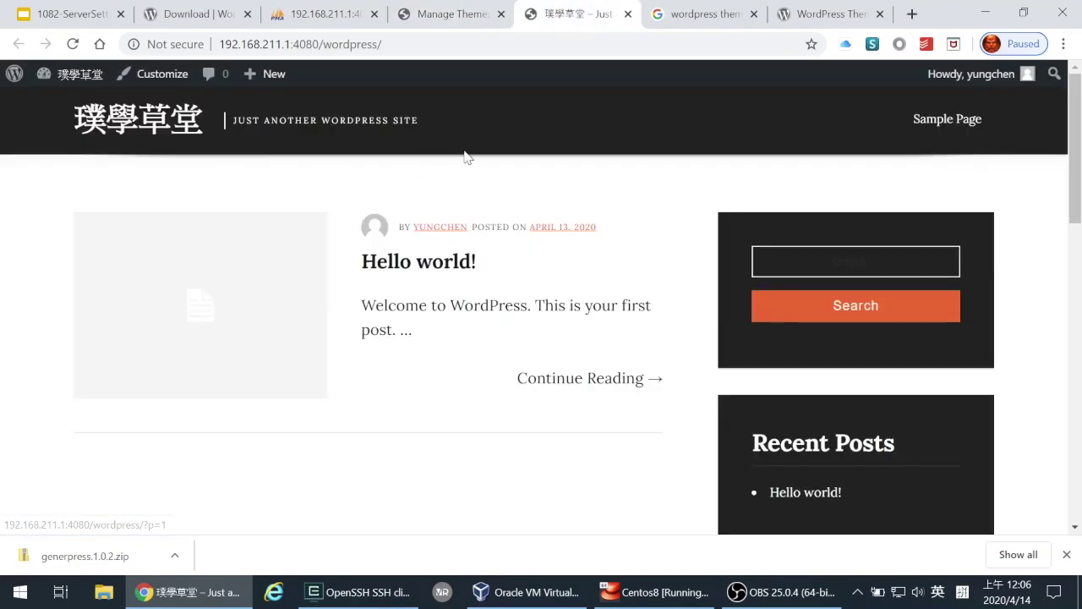
scroll(422, 309, "down", 2)
scroll(422, 310, "down", 5)
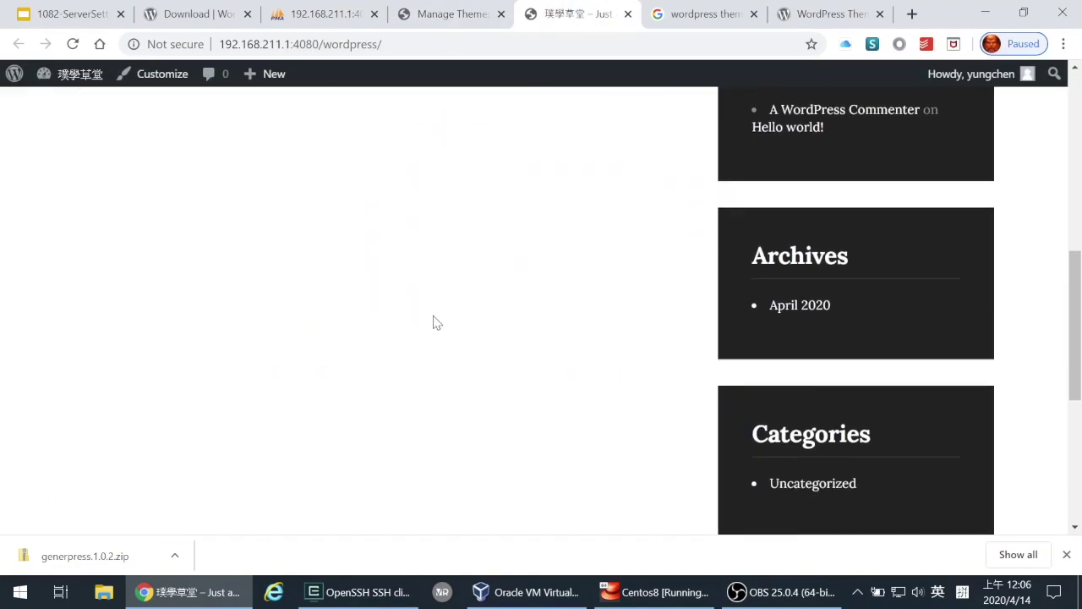
scroll(435, 322, "up", 8)
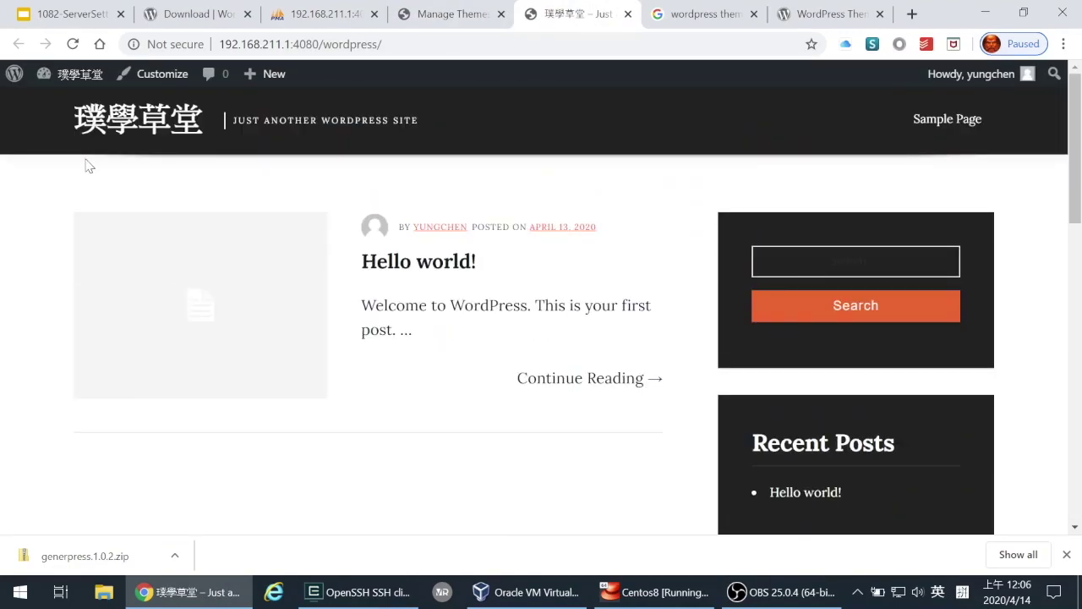
left_click(443, 21)
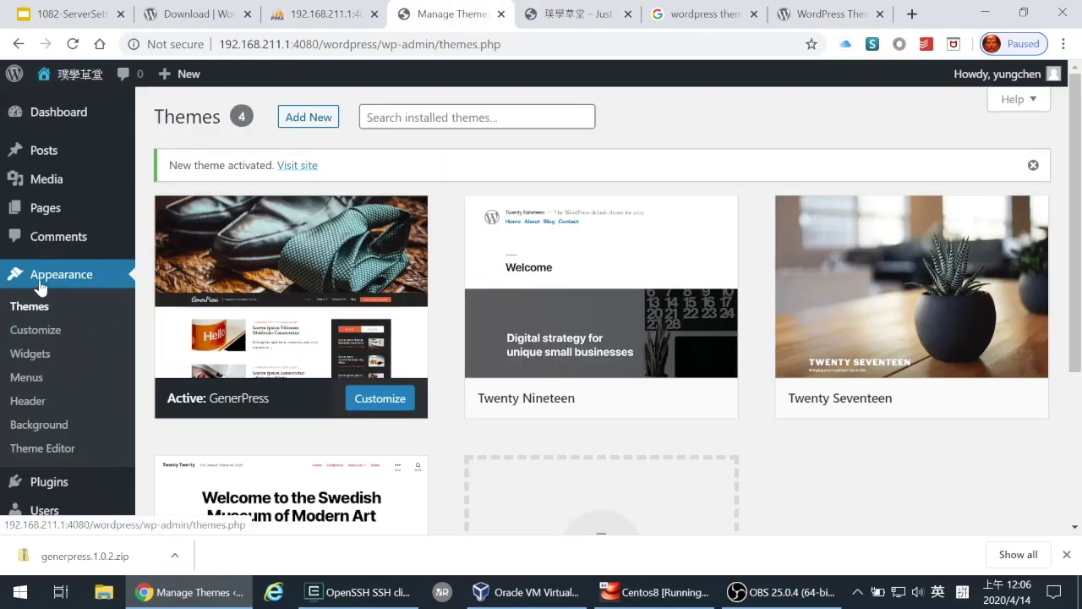
Open Add Plugins and select parts of its connection error message.
scroll(76, 313, "down", 3)
mouse_move(54, 408)
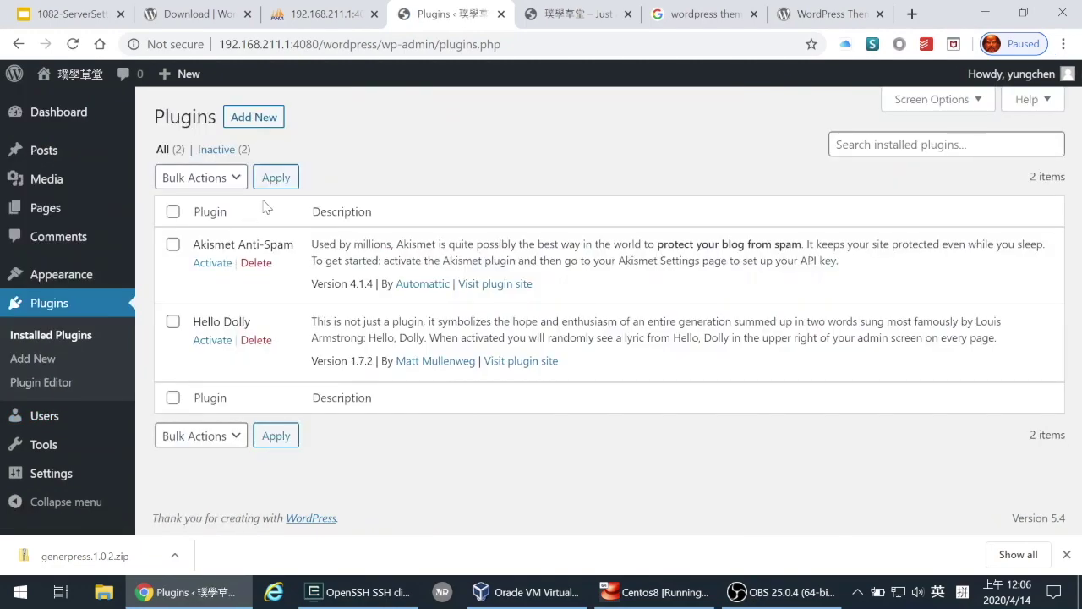
left_click(254, 119)
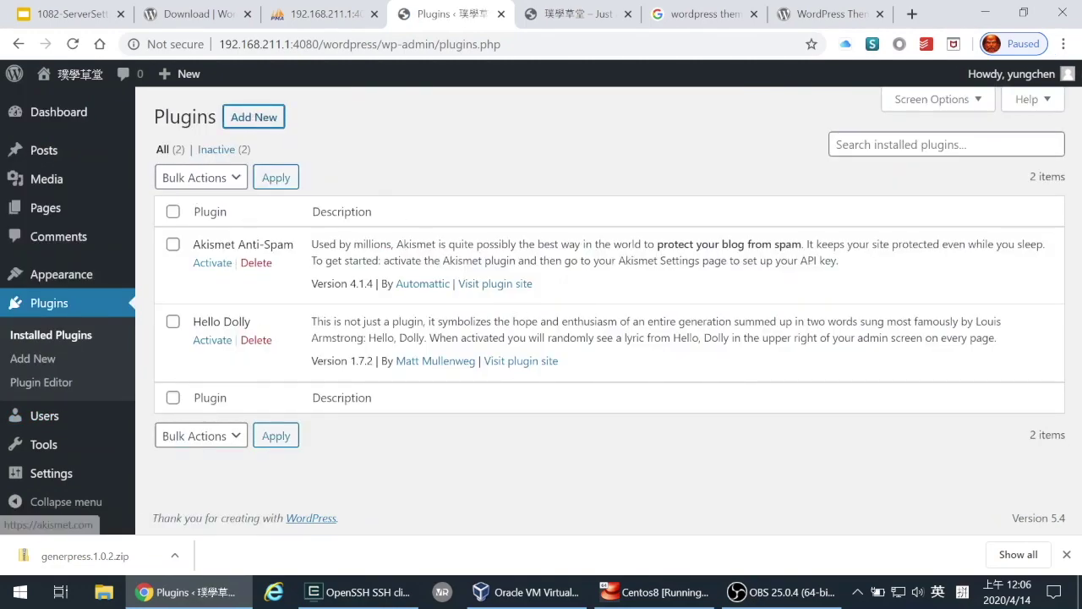
left_click_drag(372, 259, 750, 250)
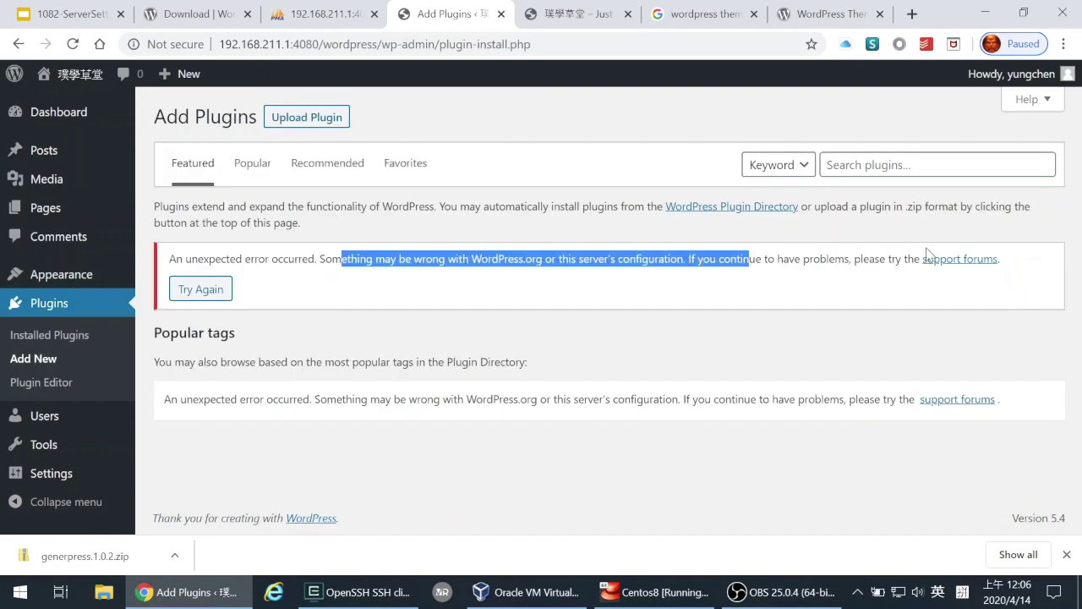
left_click(829, 306)
left_click_drag(810, 259, 651, 268)
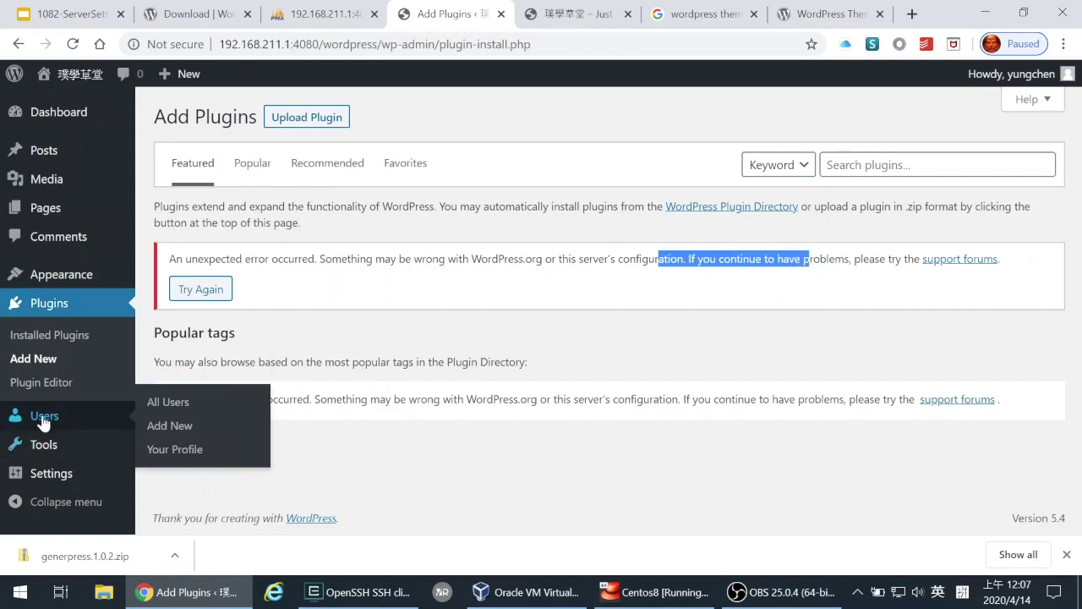
View Users, then review Site Title 璞學草堂 and Tagline in General Settings and save.
left_click(42, 418)
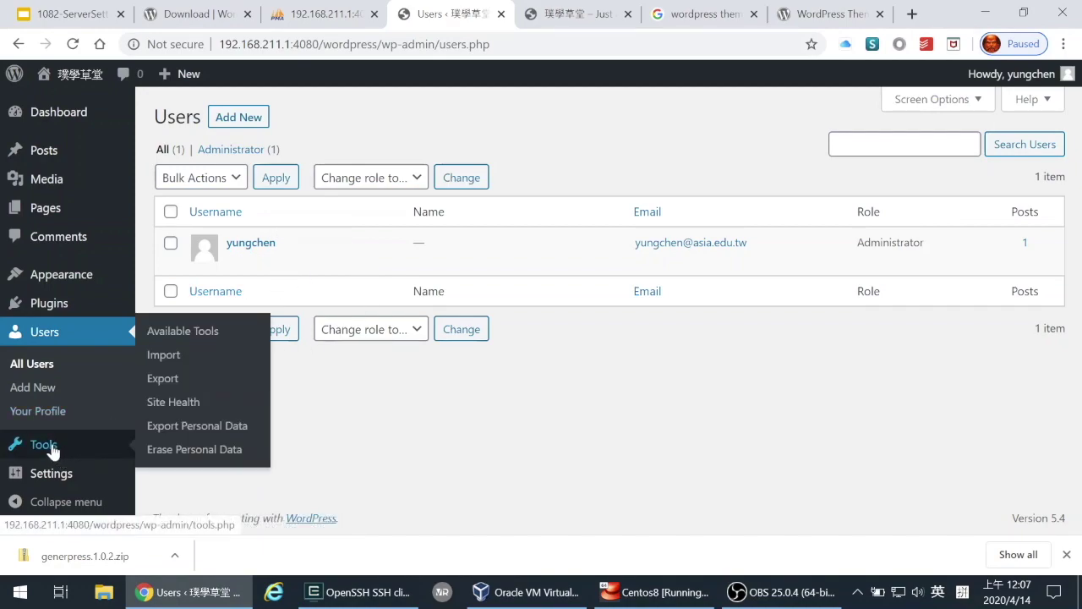
left_click(36, 480)
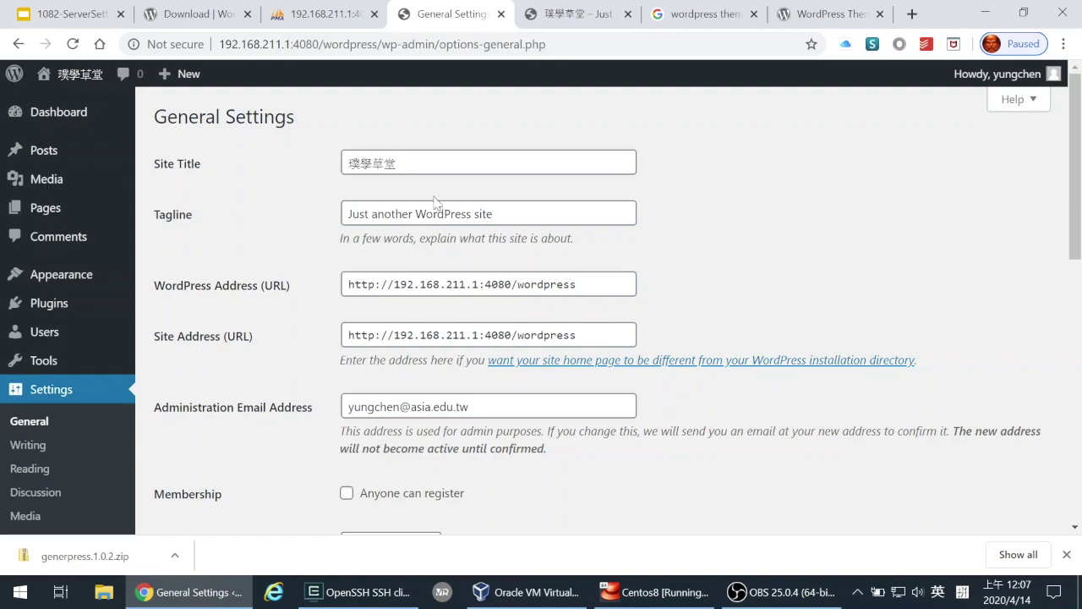
left_click_drag(397, 163, 285, 168)
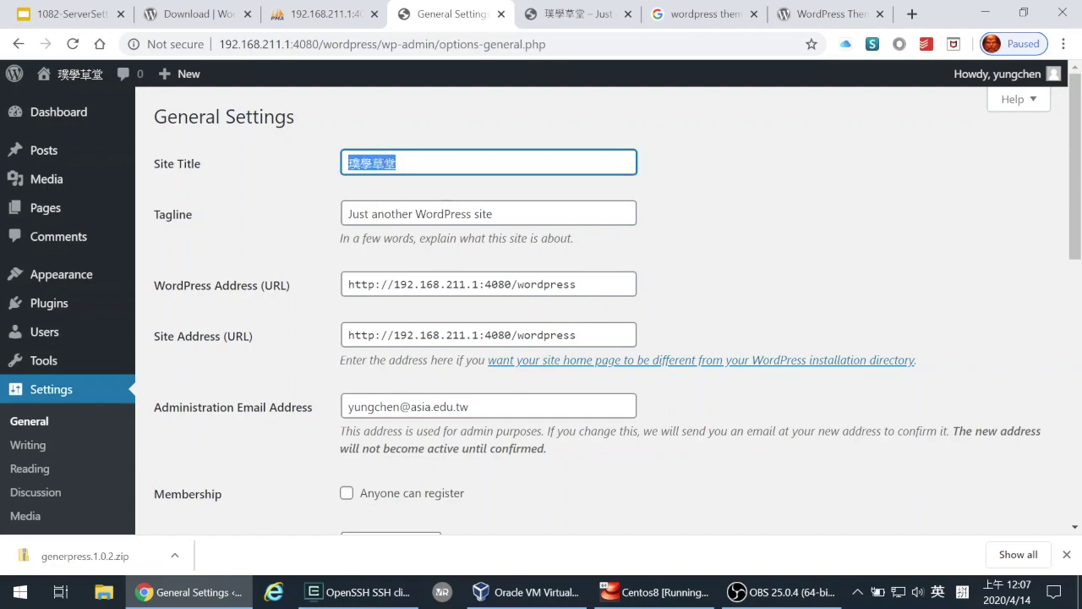
left_click_drag(390, 213, 322, 229)
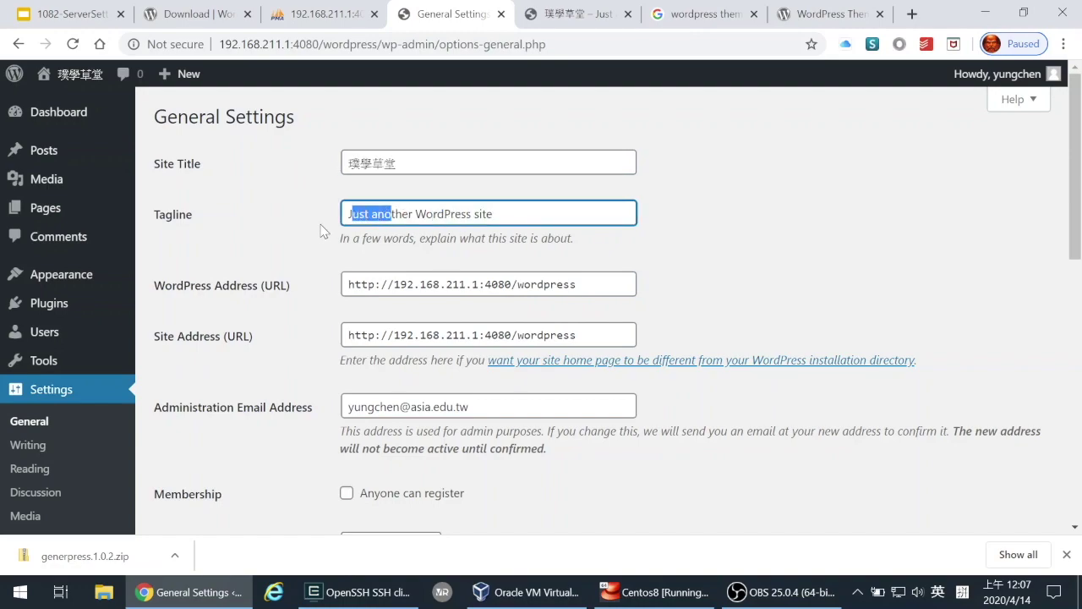
scroll(402, 260, "down", 2)
scroll(396, 262, "down", 2)
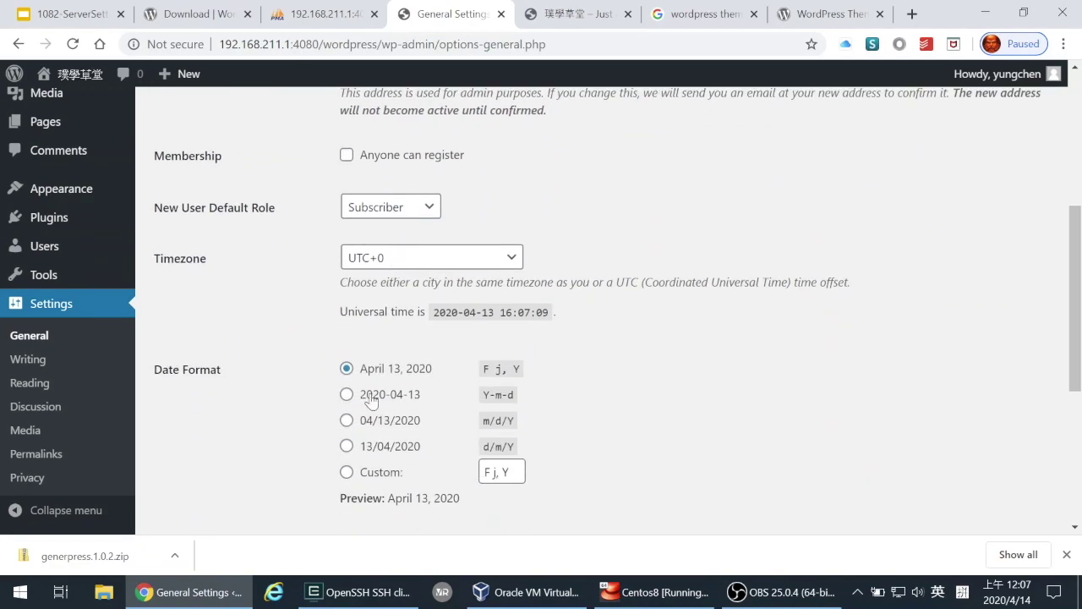
scroll(371, 401, "down", 3)
scroll(406, 436, "down", 1)
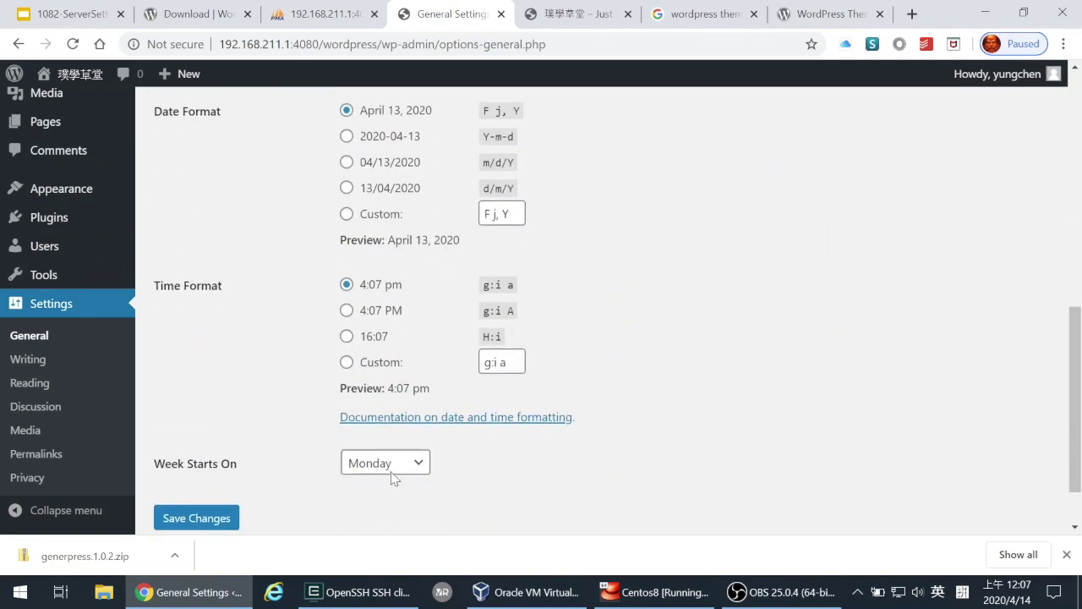
left_click(193, 451)
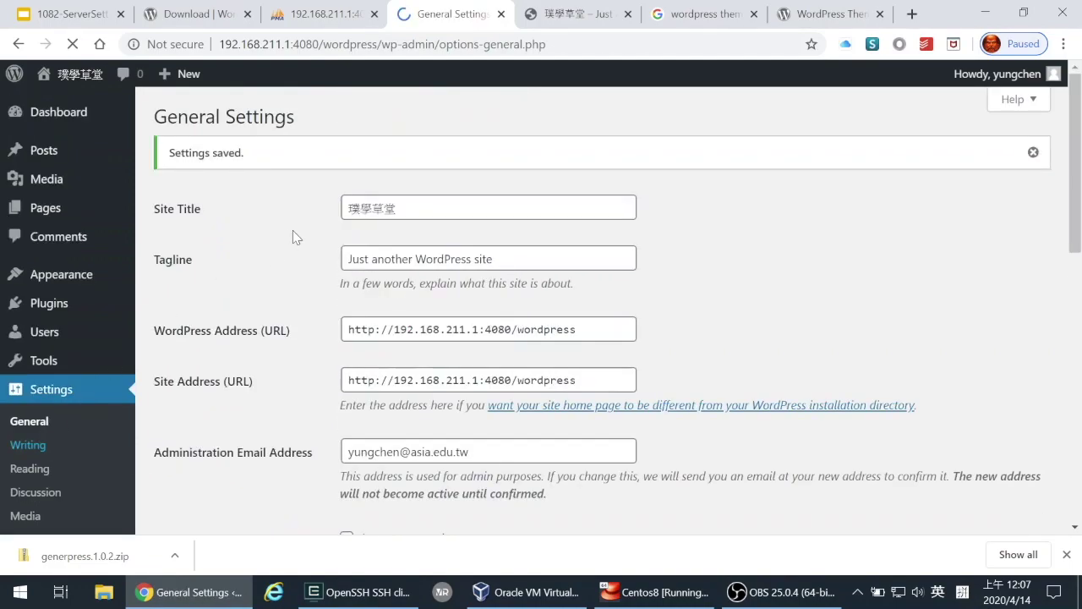
Scroll the saved settings page and go to the Posts list.
scroll(135, 377, "down", 3)
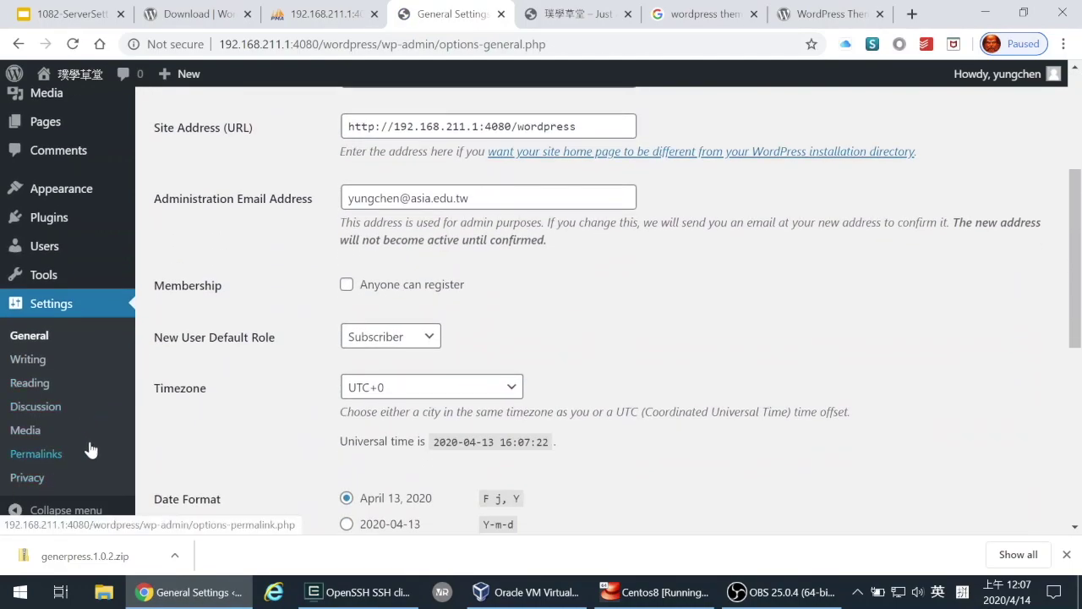
scroll(93, 444, "up", 2)
scroll(541, 338, "up", 1)
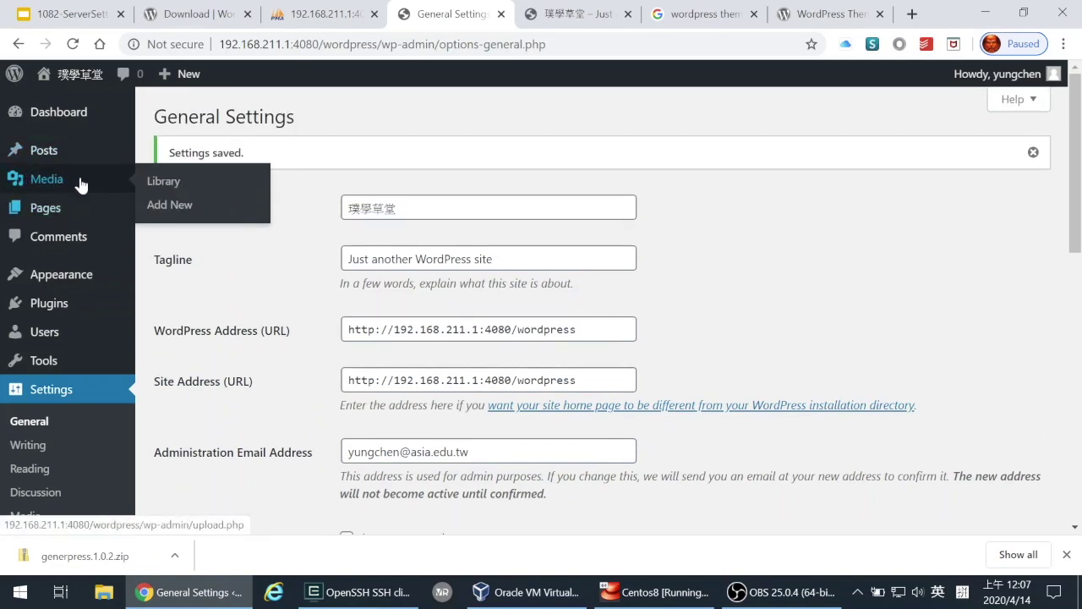
left_click(38, 152)
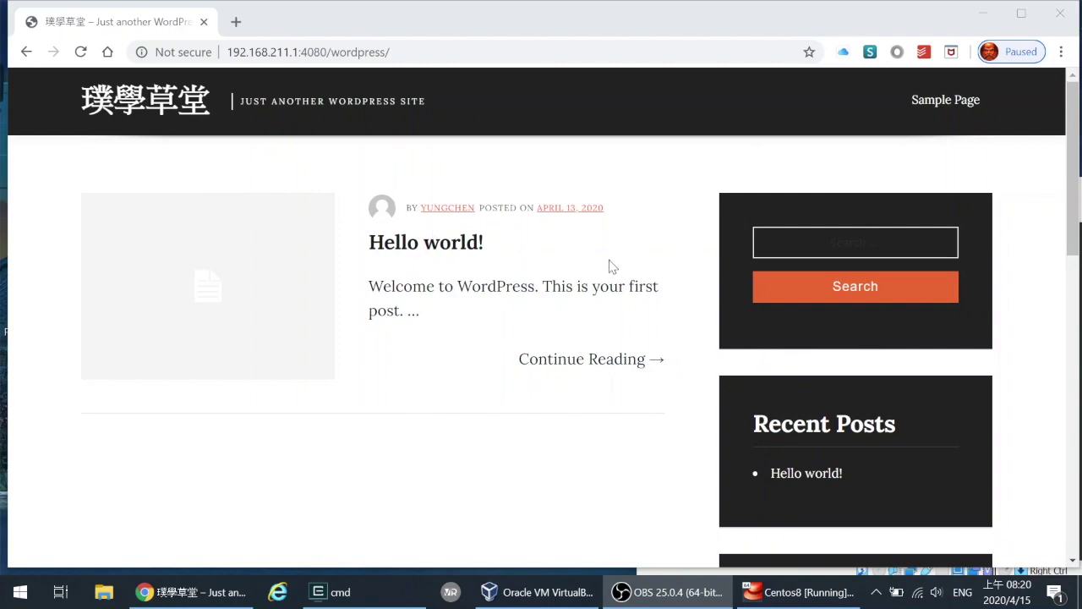
Log in via the Meta widget's Log in link with the account password to reach the Dashboard.
scroll(571, 339, "down", 10)
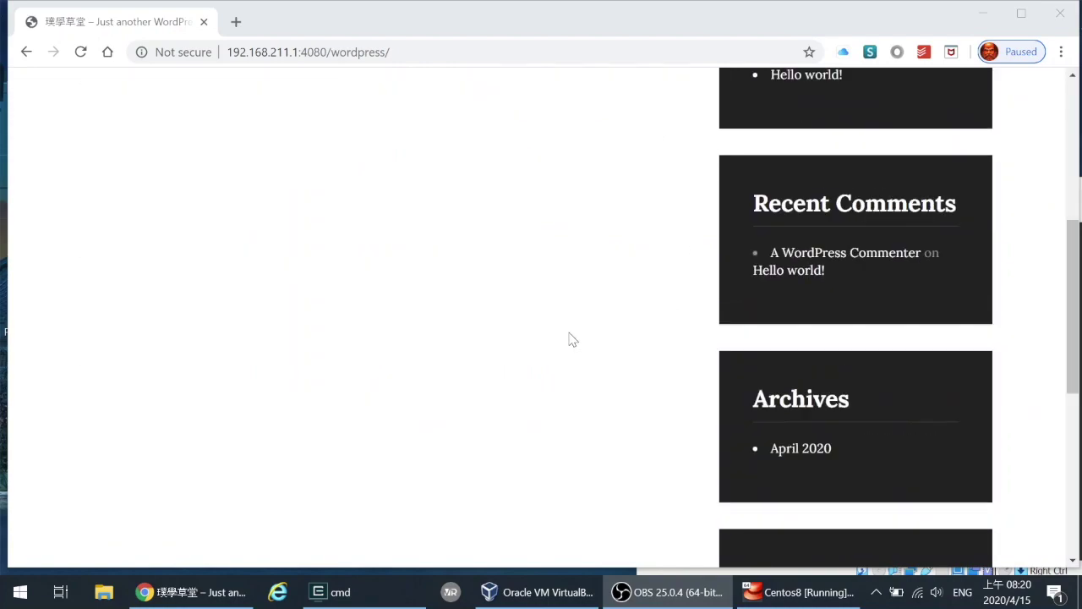
left_click(778, 344)
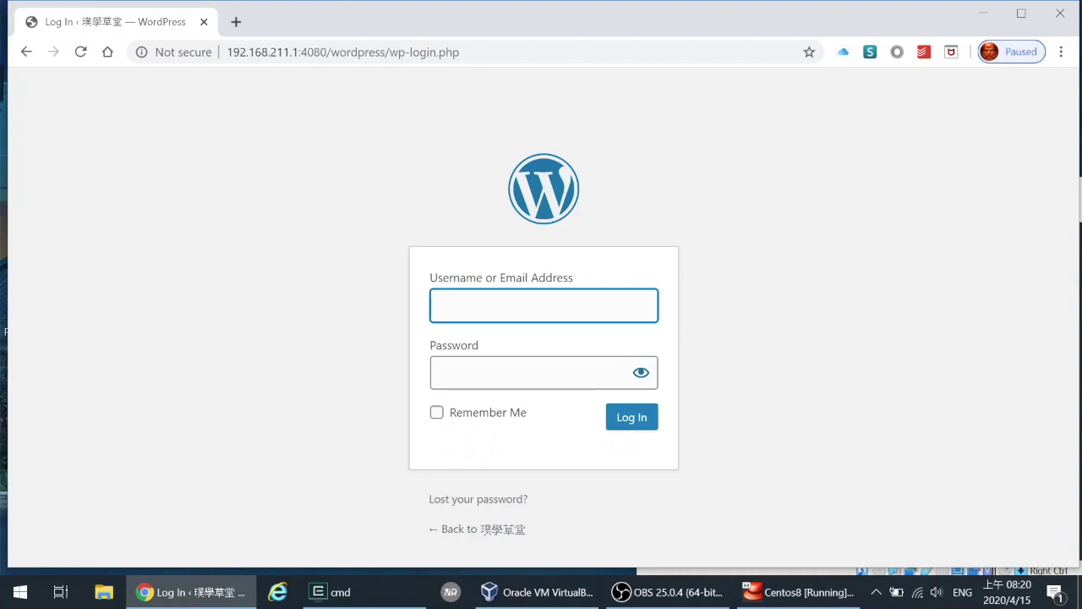
left_click(508, 372)
key("Return")
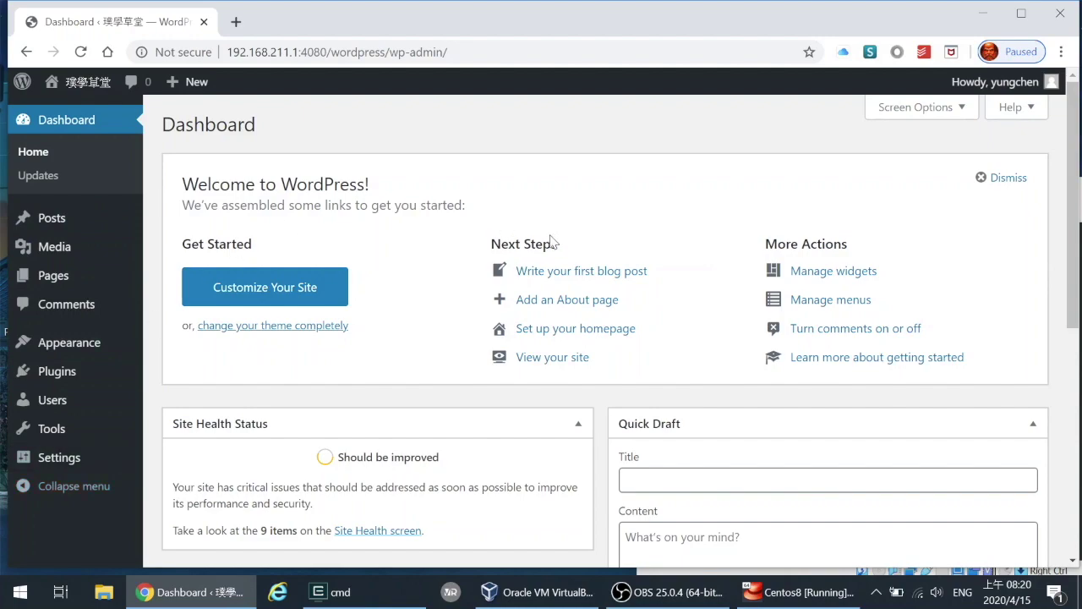
scroll(457, 372, "down", 5)
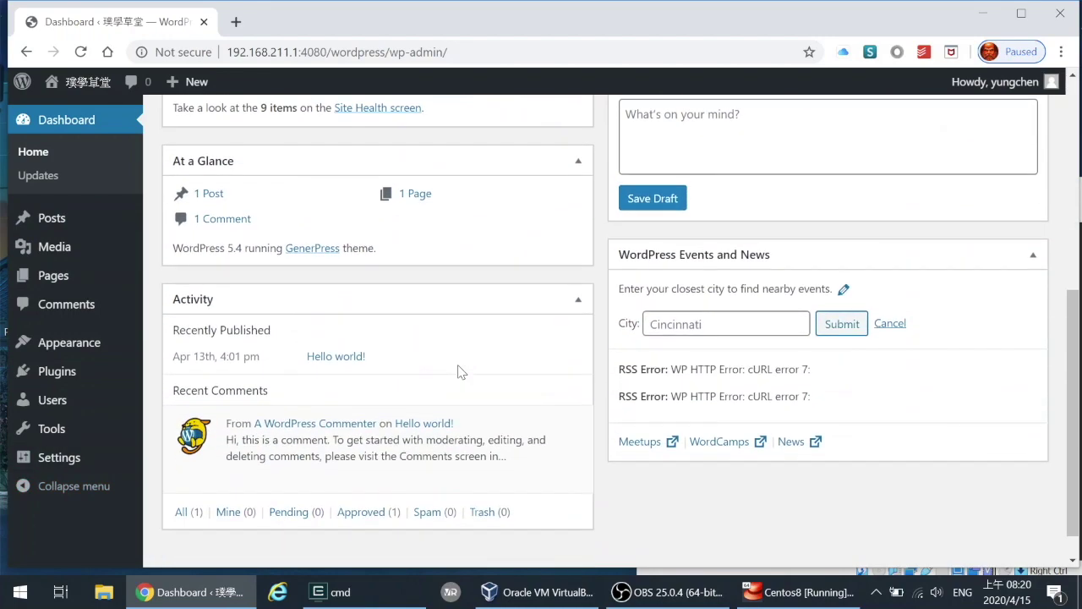
scroll(459, 369, "up", 5)
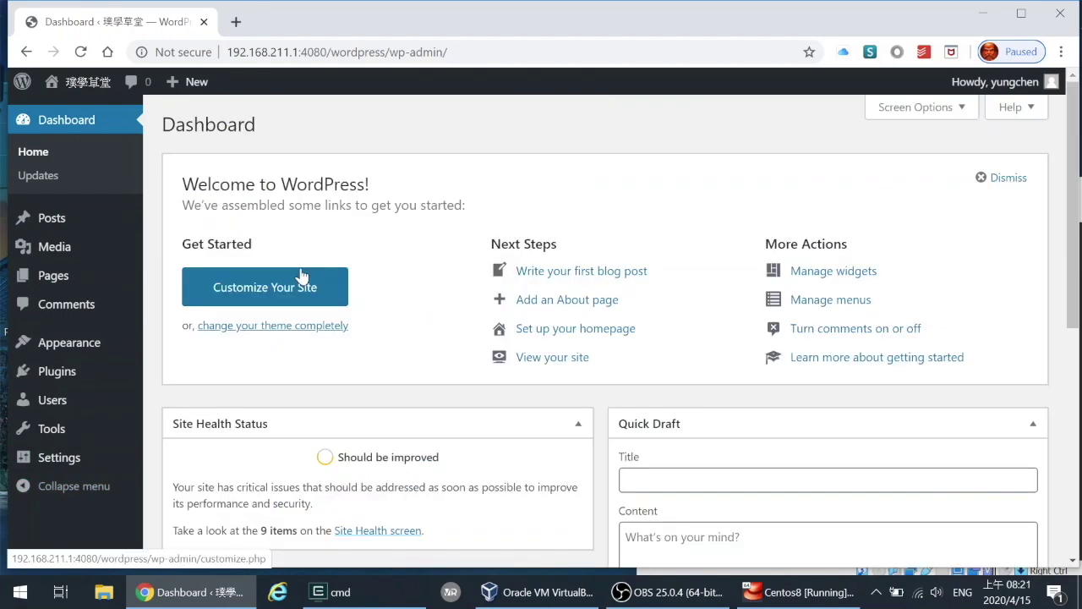
left_click(67, 461)
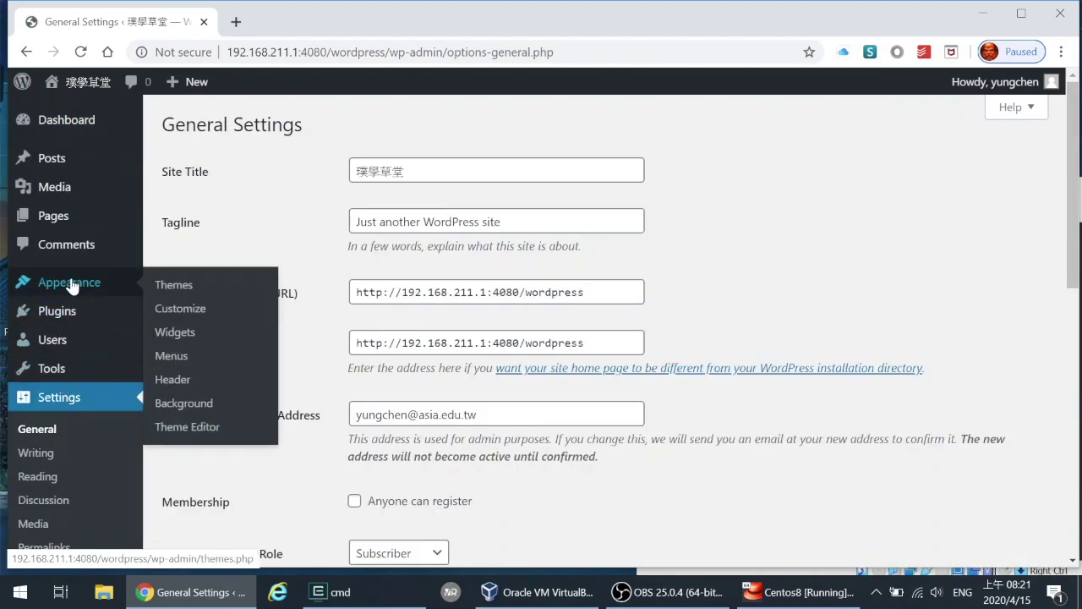
left_click(71, 286)
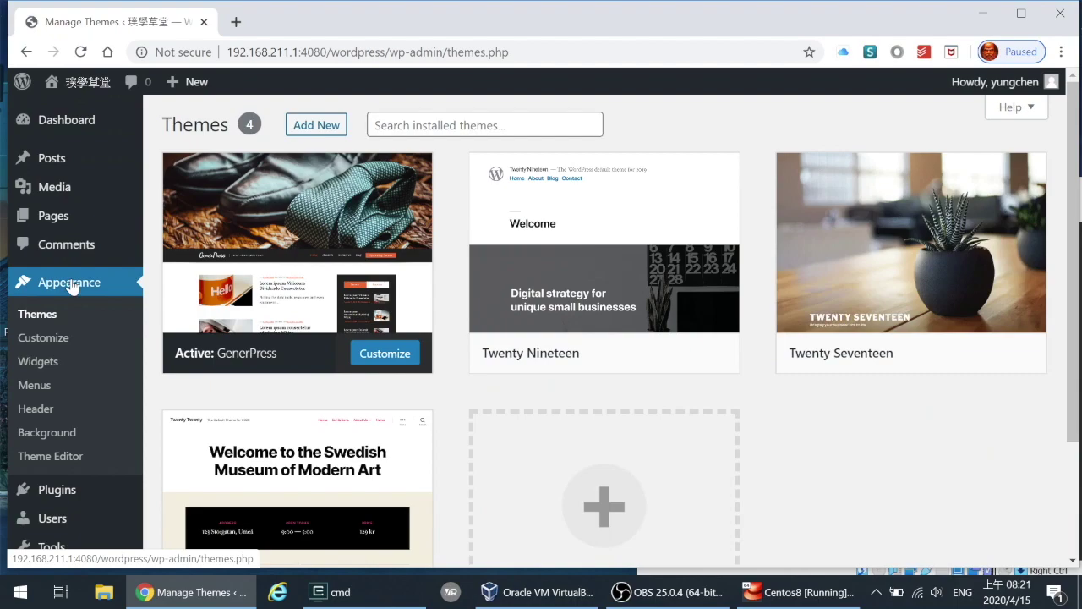
scroll(48, 438, "down", 3)
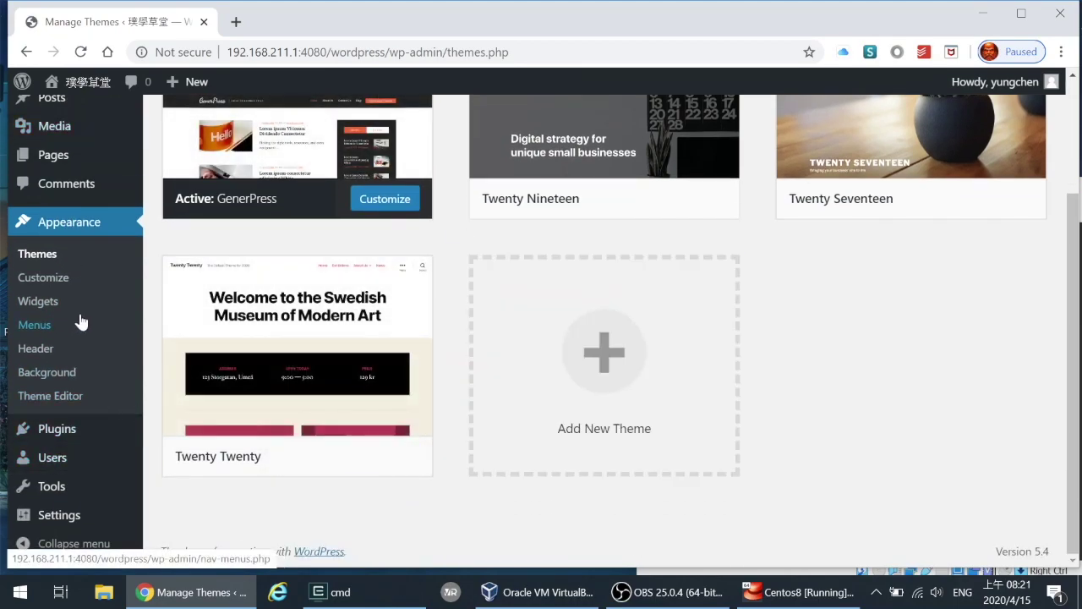
mouse_move(54, 526)
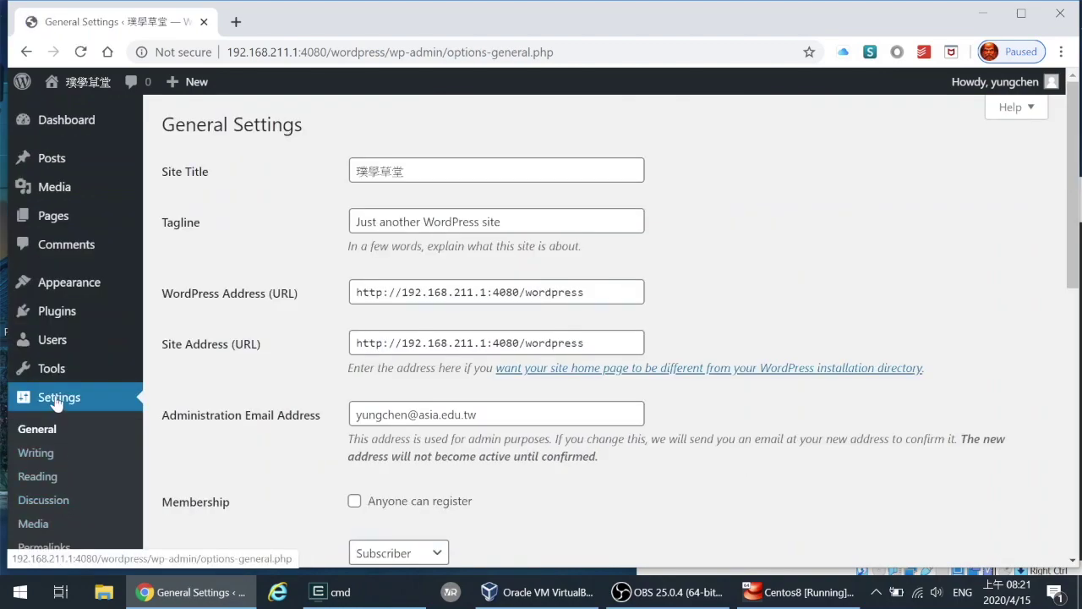
scroll(458, 315, "down", 6)
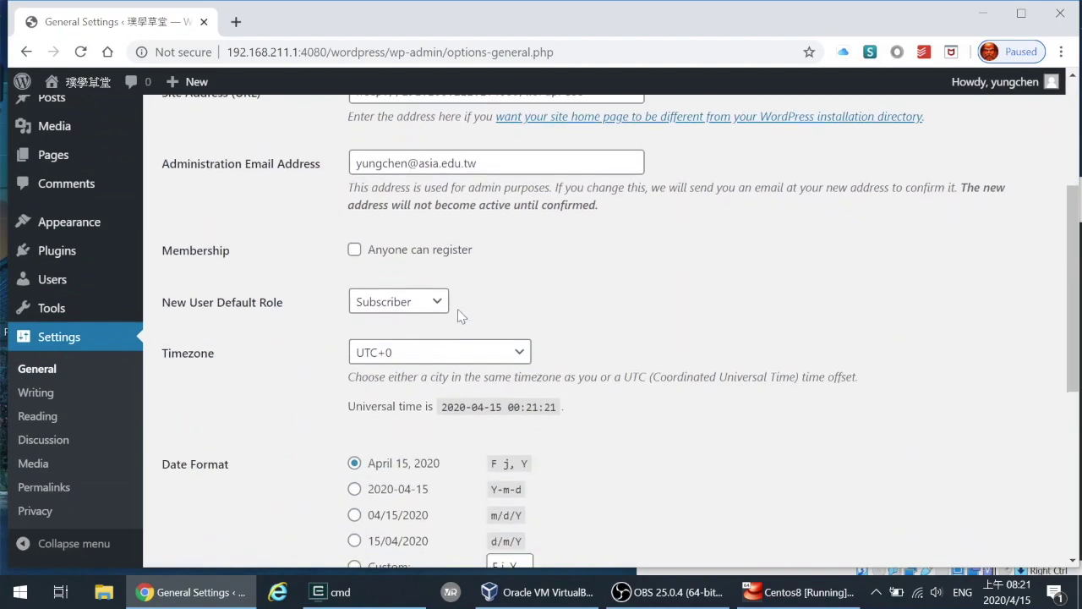
scroll(458, 318, "down", 2)
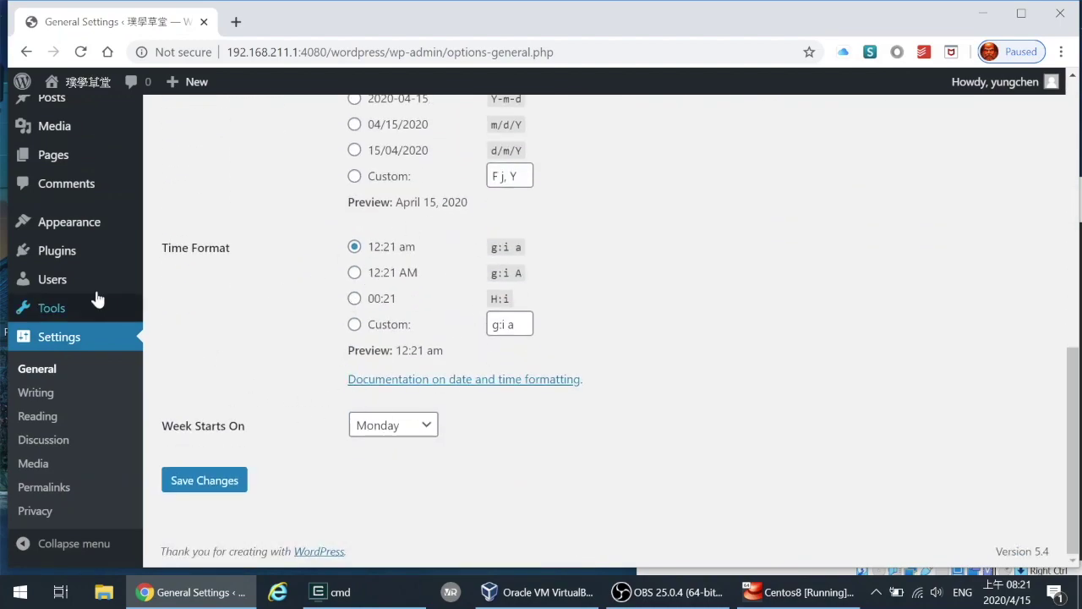
left_click(78, 228)
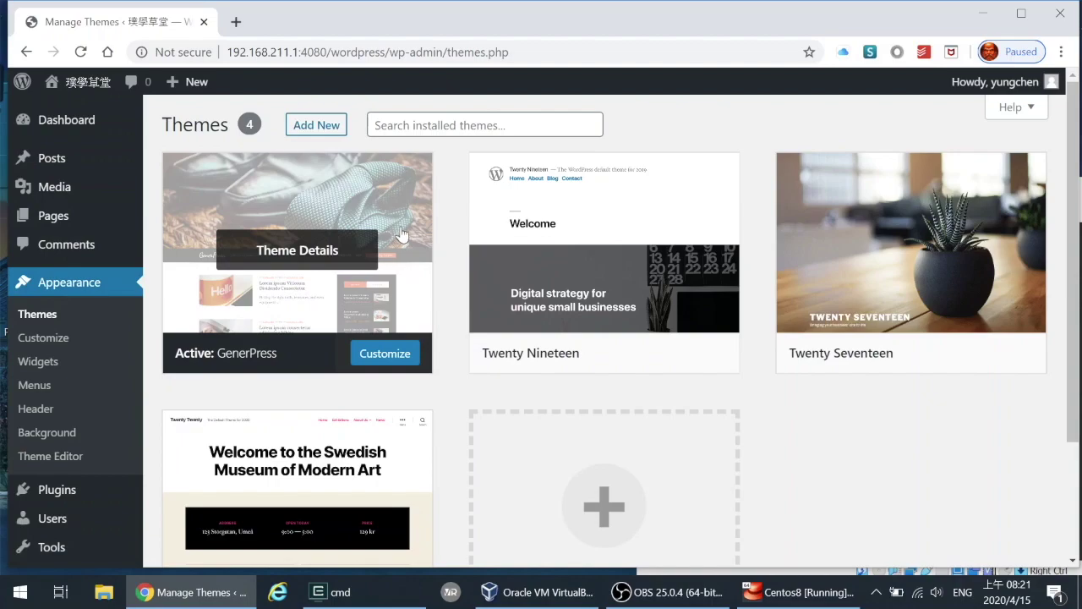
Try Add New on the Themes page, where featured themes return an error, then open a new Chrome tab.
left_click(308, 128)
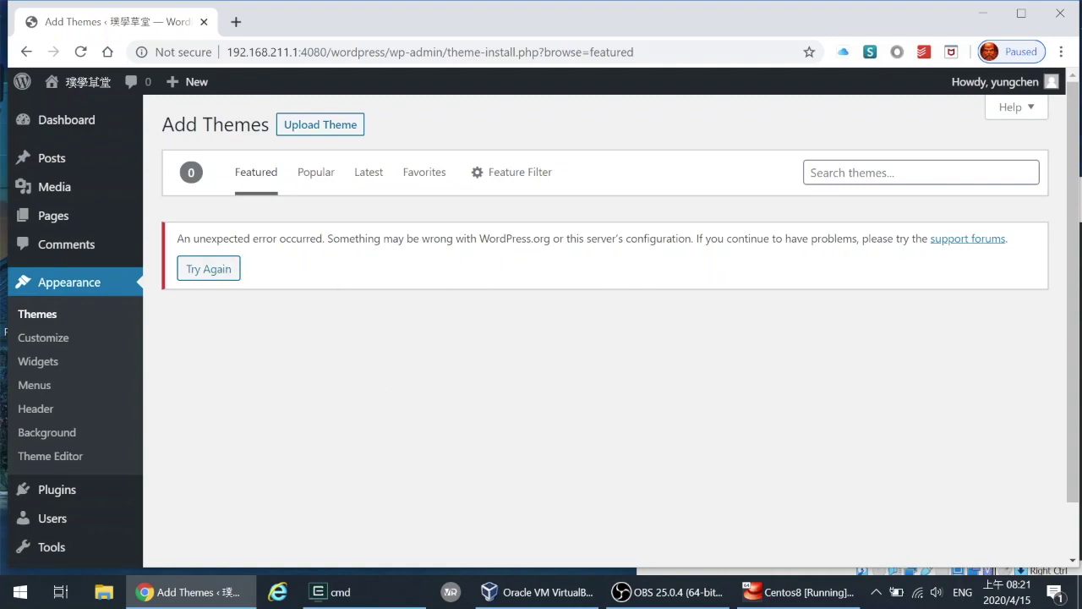
left_click(236, 21)
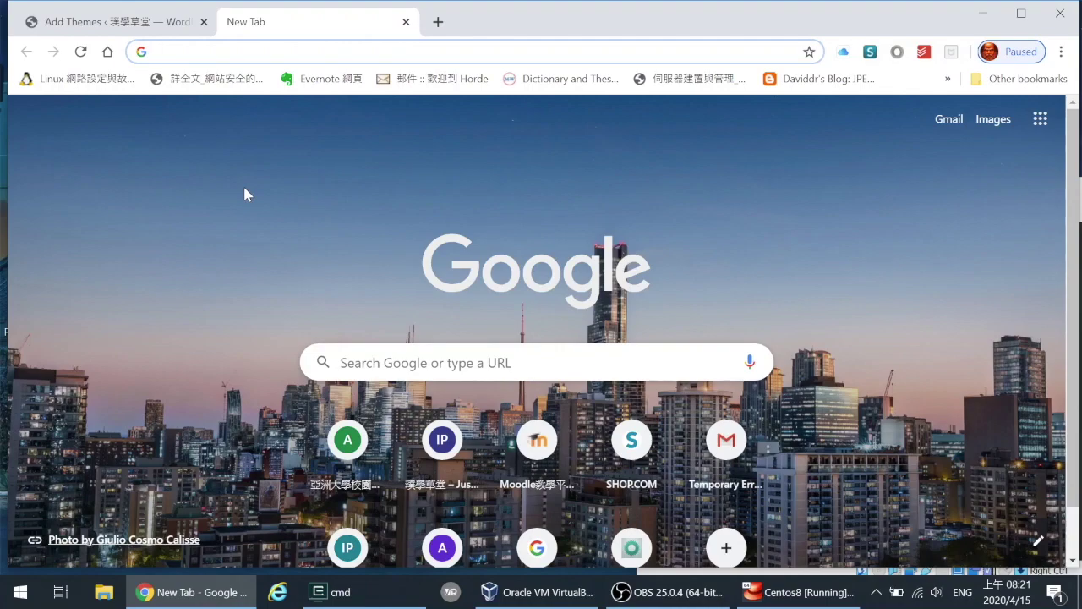
Google 'Centos 8 selinux enforce' and open Red Hat's Using SELinux guide in a new tab.
type("Centos 8 selinux enforce")
key("Return")
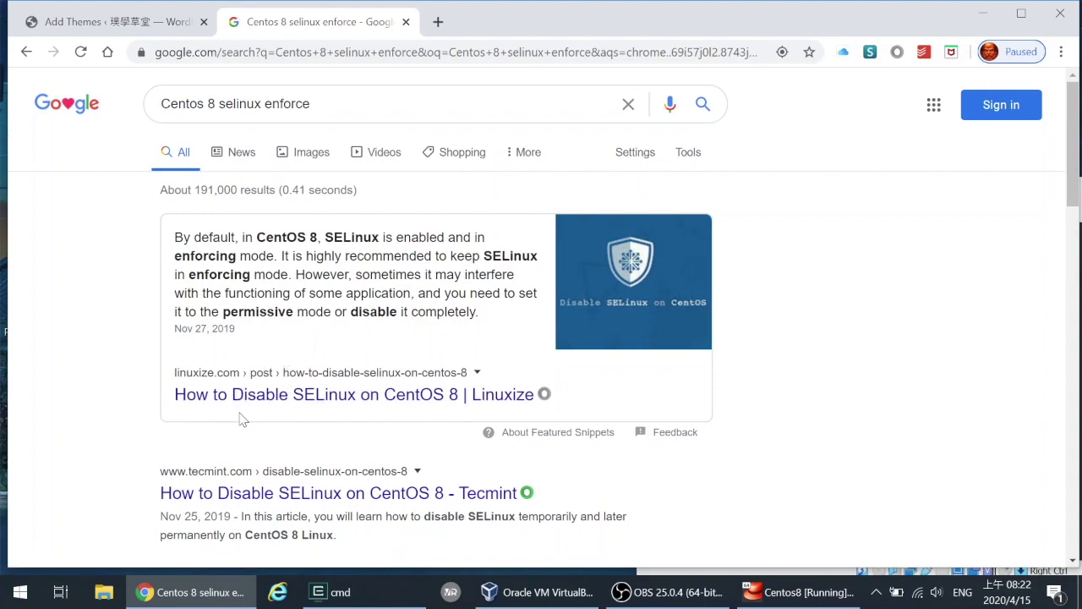
scroll(242, 416, "down", 1)
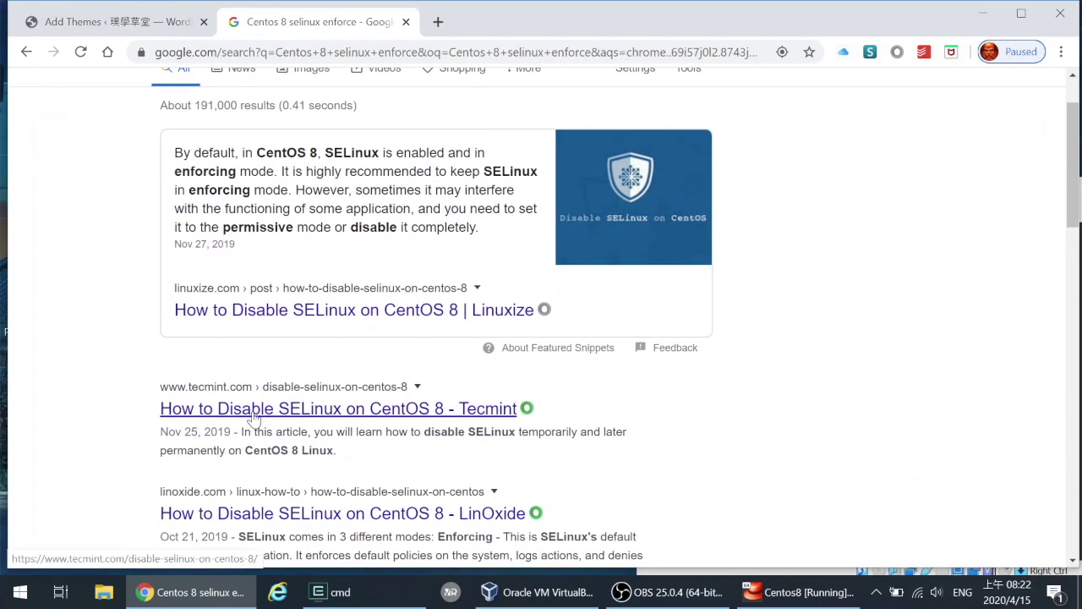
scroll(227, 367, "down", 1)
scroll(227, 378, "down", 1)
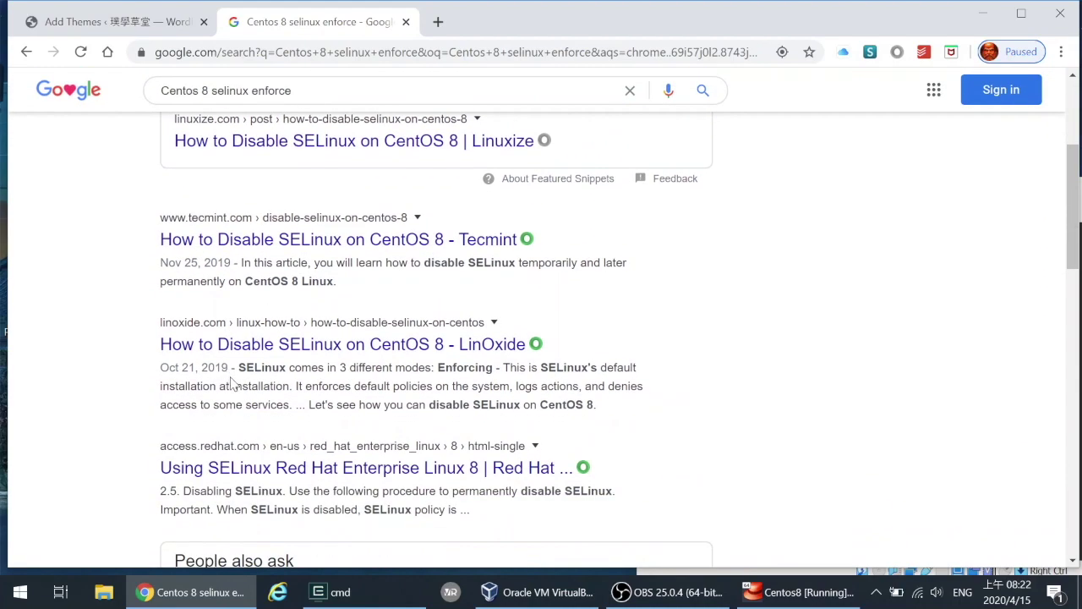
right_click(272, 469)
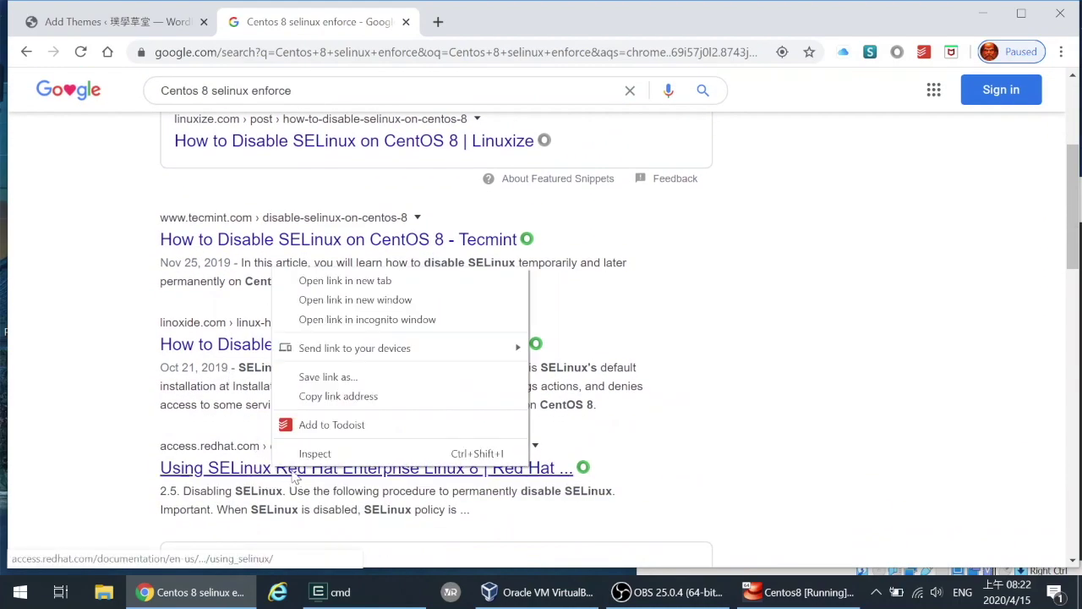
left_click(345, 280)
left_click(507, 24)
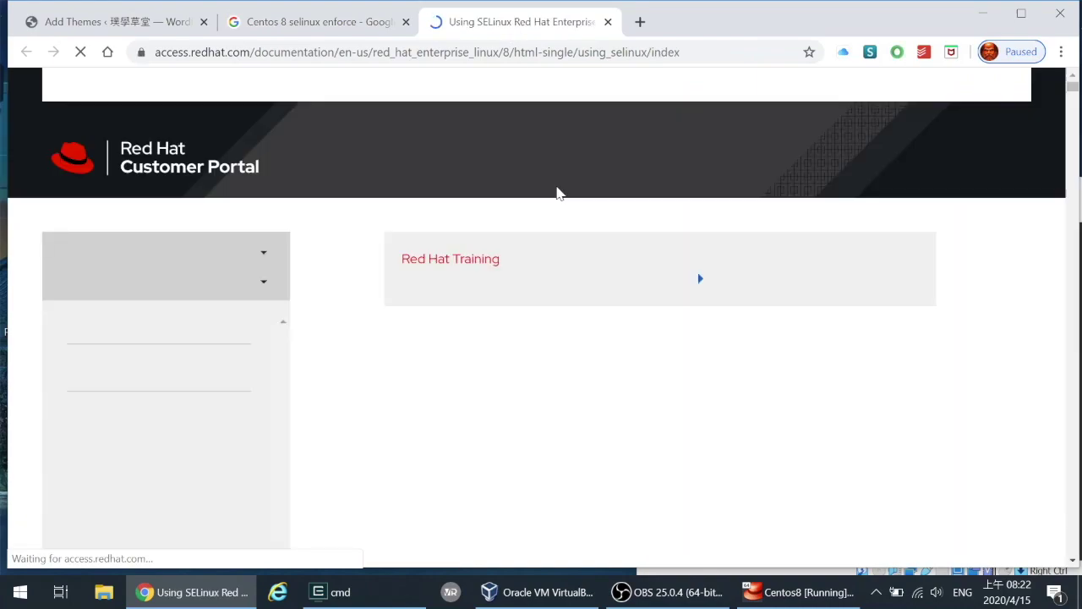
Read down Red Hat's Using SELinux guide to section 2.1 and its sestatus example.
scroll(500, 241, "down", 10)
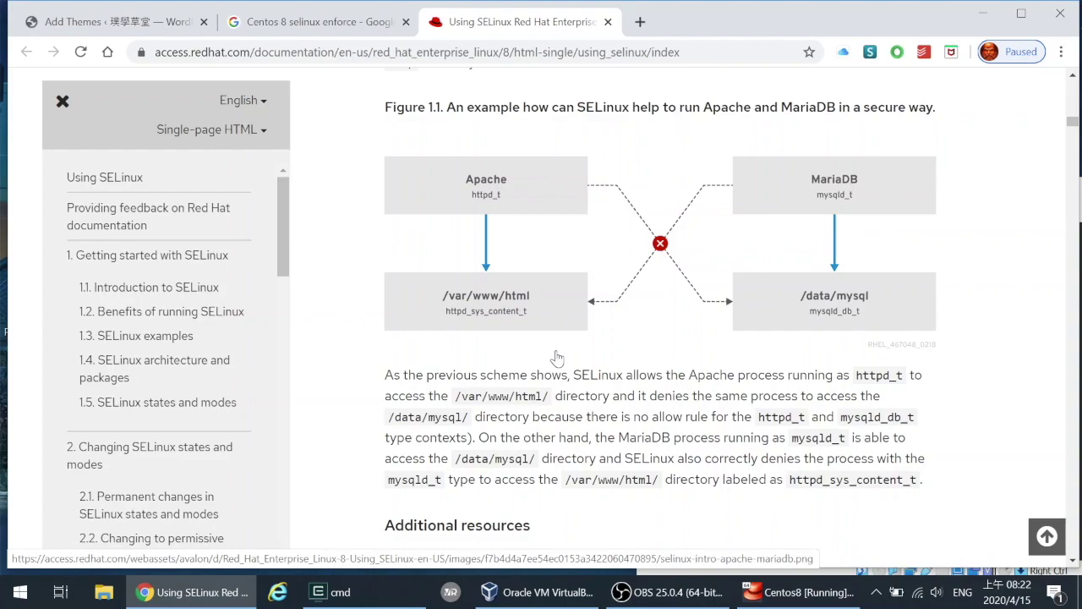
scroll(557, 359, "down", 2)
scroll(557, 359, "down", 5)
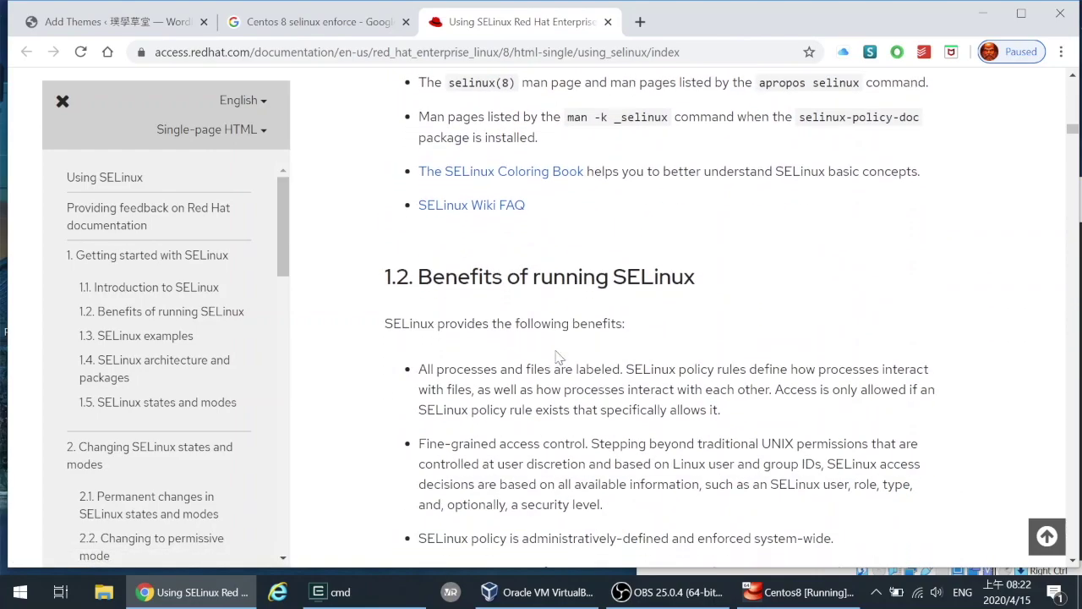
scroll(558, 358, "down", 4)
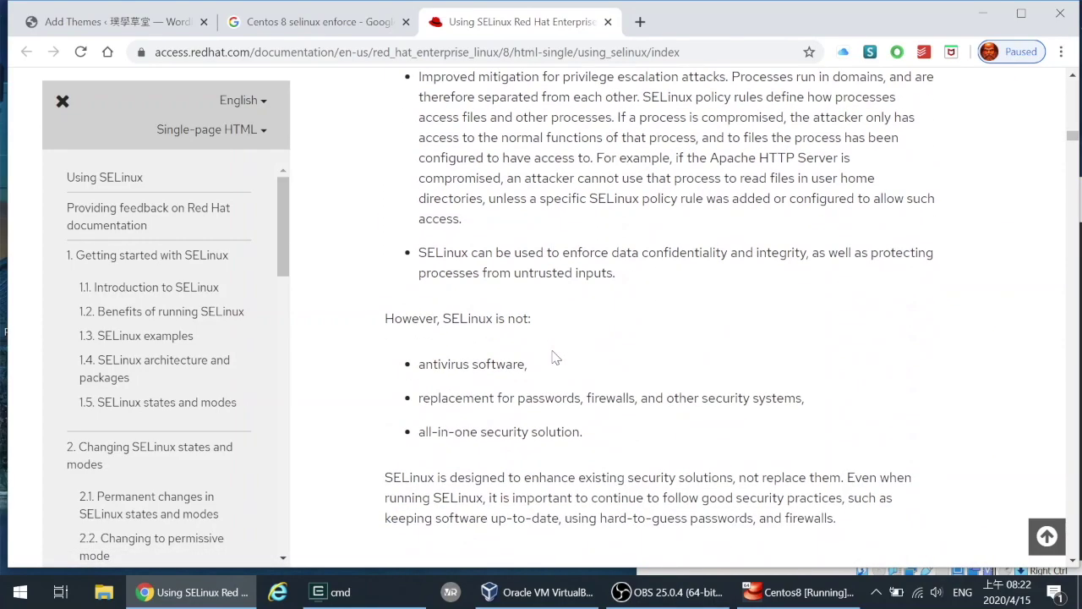
scroll(554, 358, "down", 10)
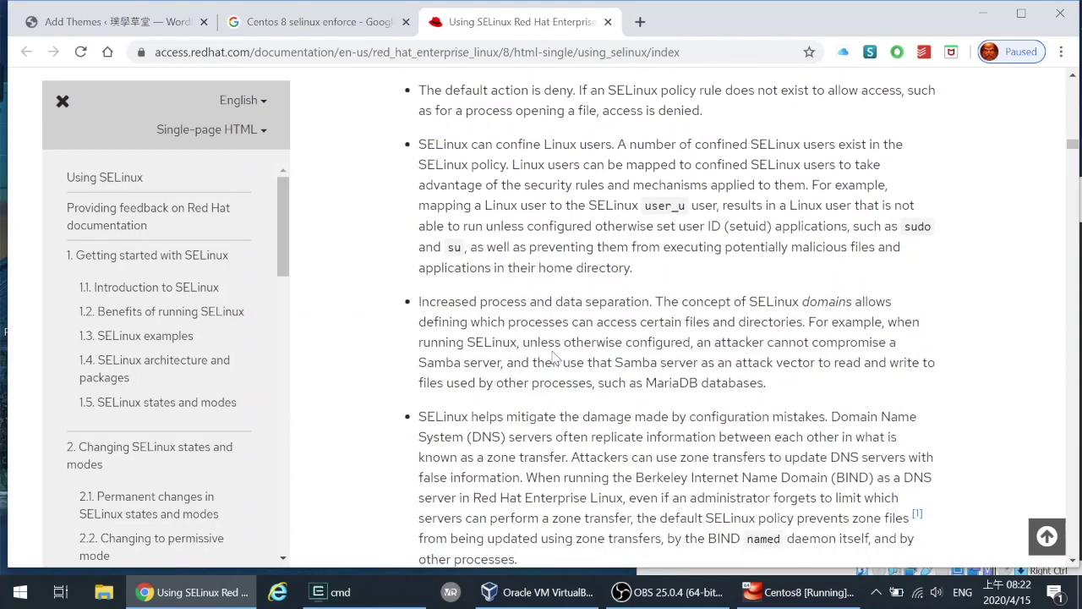
scroll(551, 357, "down", 15)
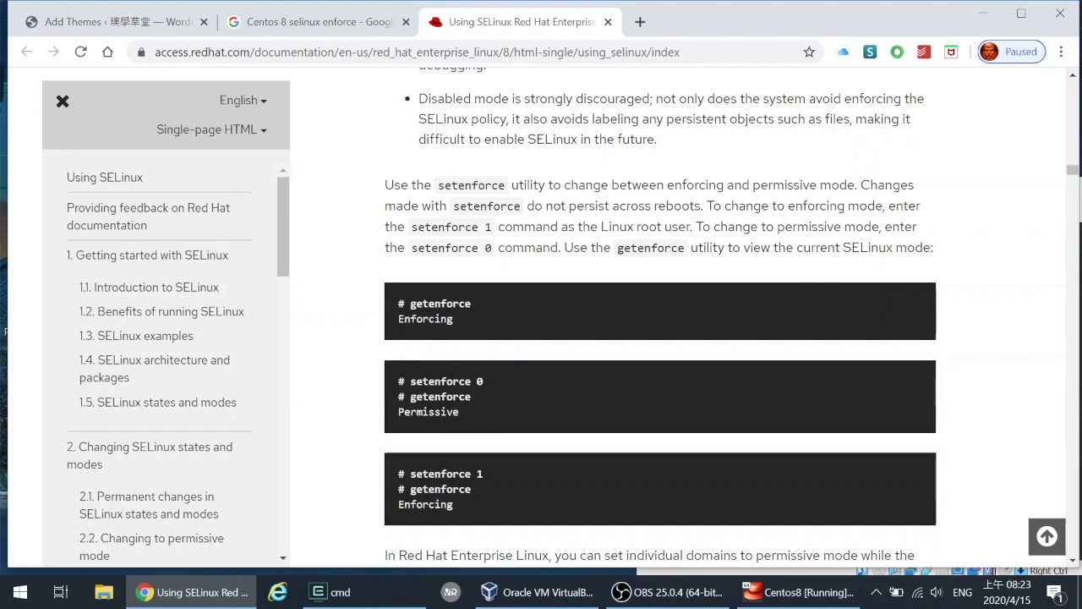
scroll(659, 316, "down", 3)
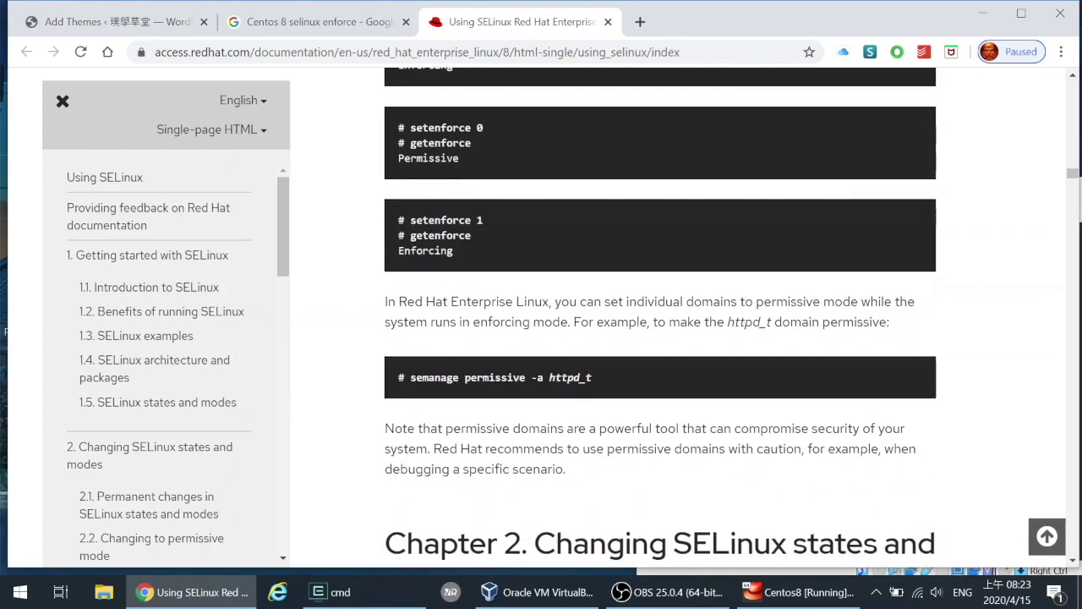
scroll(480, 422, "down", 5)
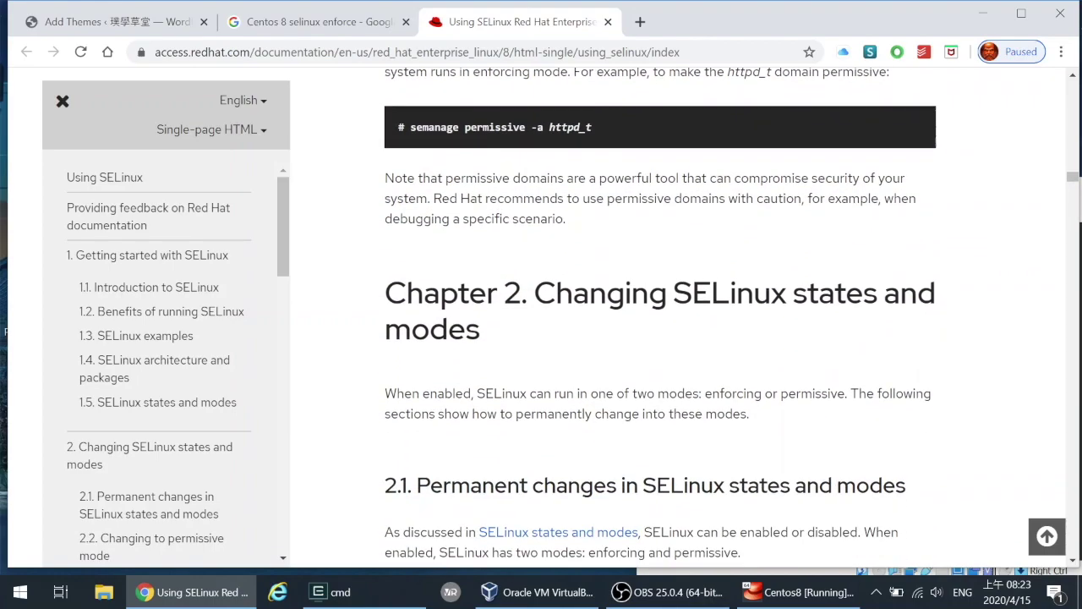
scroll(481, 422, "down", 1)
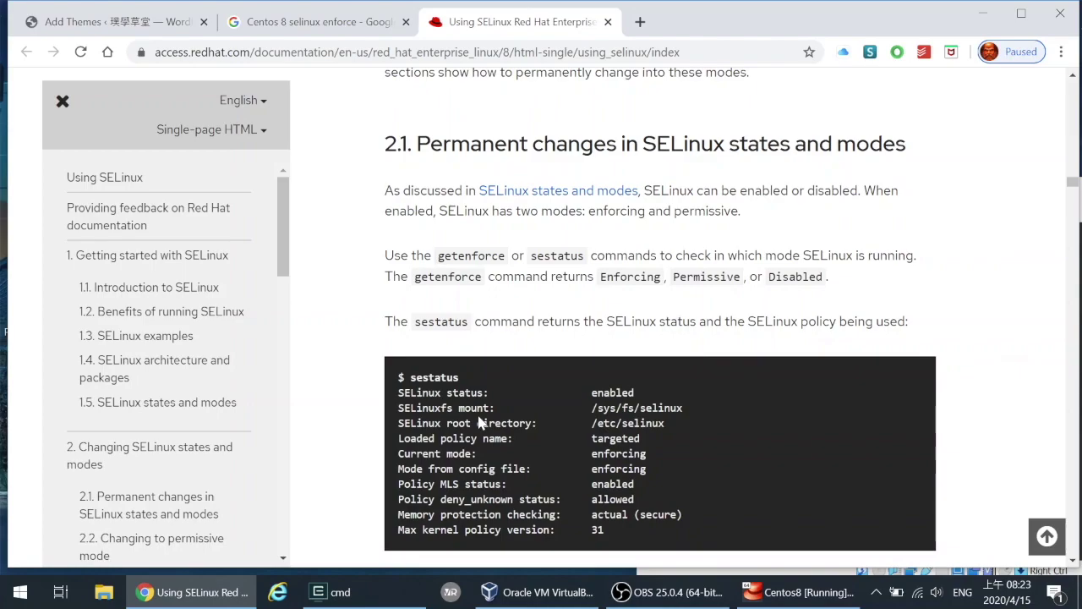
Scroll to section 2.2 'Changing to permissive mode' and select 'permissive' in its heading.
scroll(480, 423, "down", 6)
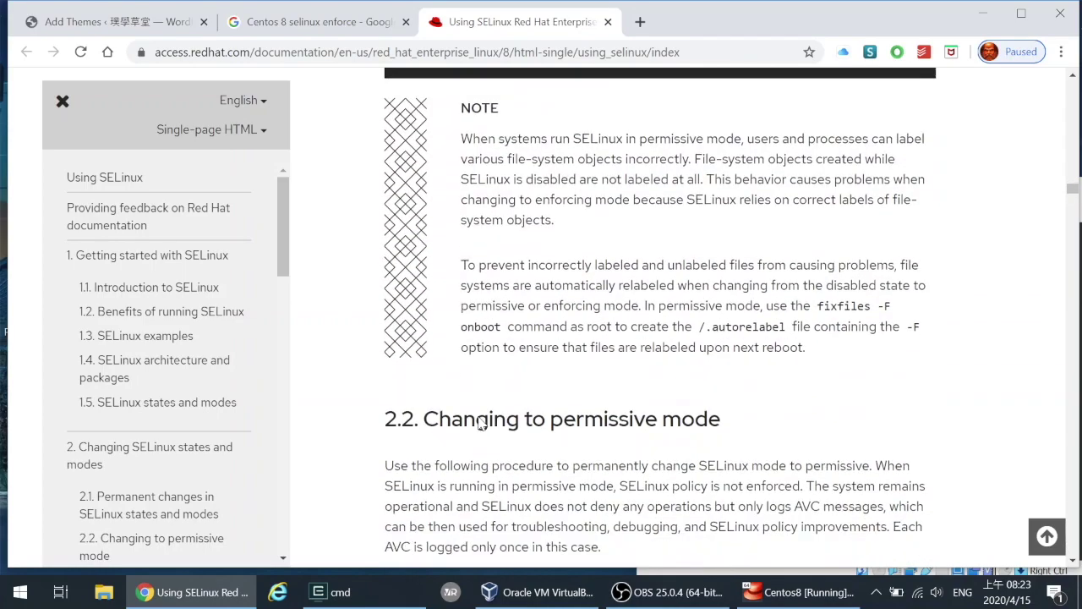
scroll(479, 423, "down", 3)
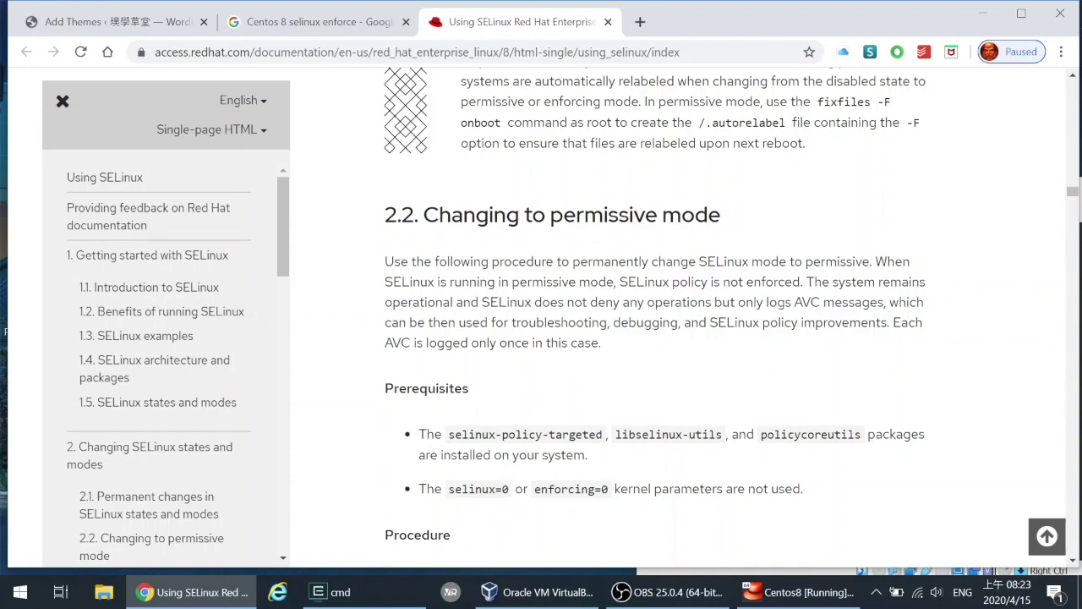
left_click_drag(551, 215, 658, 215)
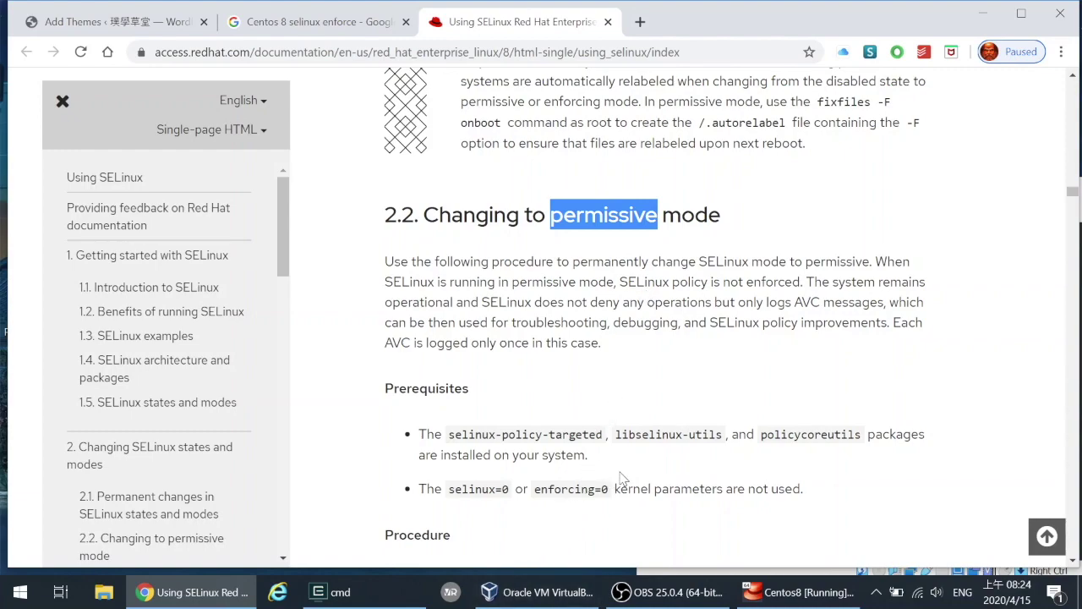
Log back in to the CentOS server over ssh from the command prompt.
left_click(382, 602)
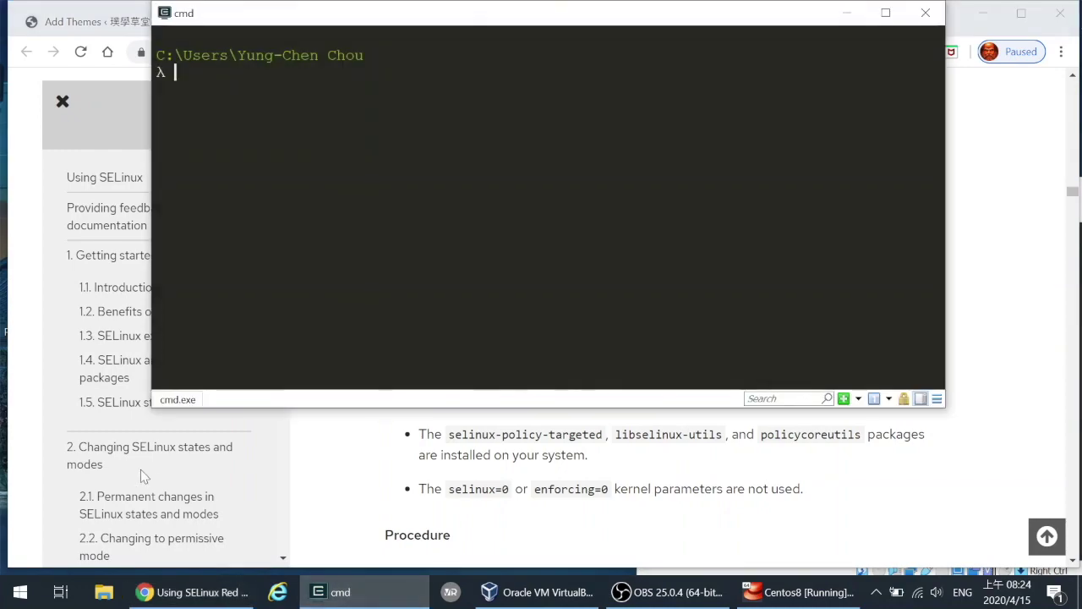
key("Up")
key("Up")
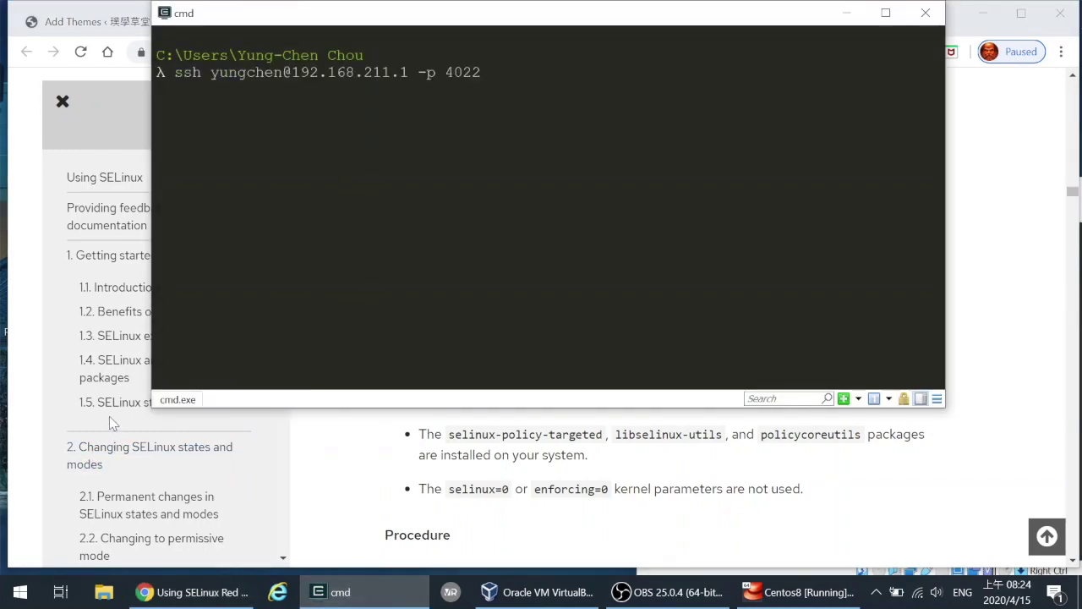
key("Return")
key("Return")
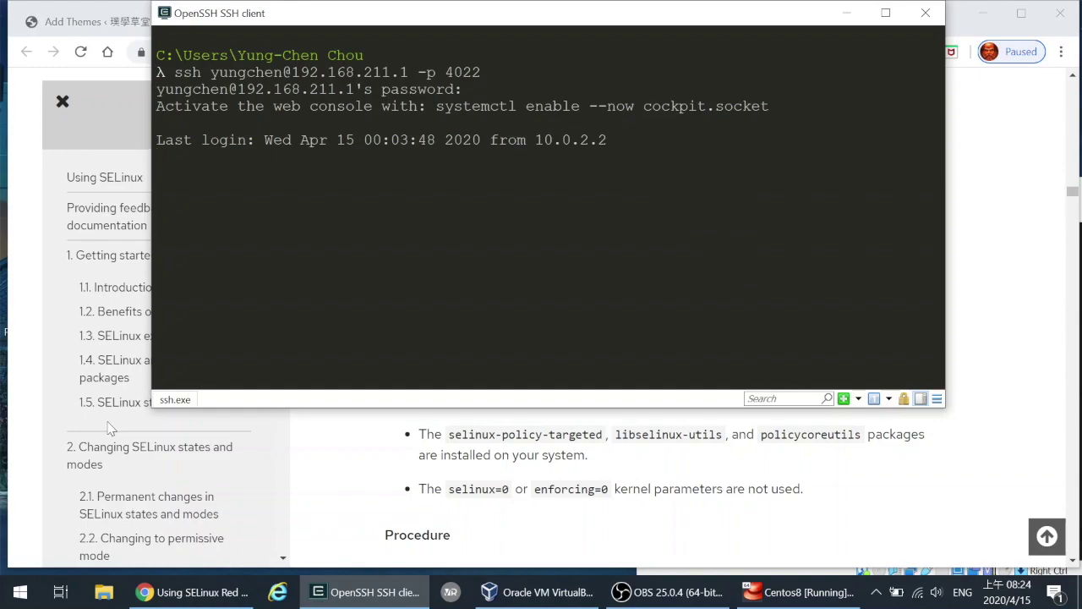
Change into the /etc/selinux folder and list its files.
type("cd /etc")
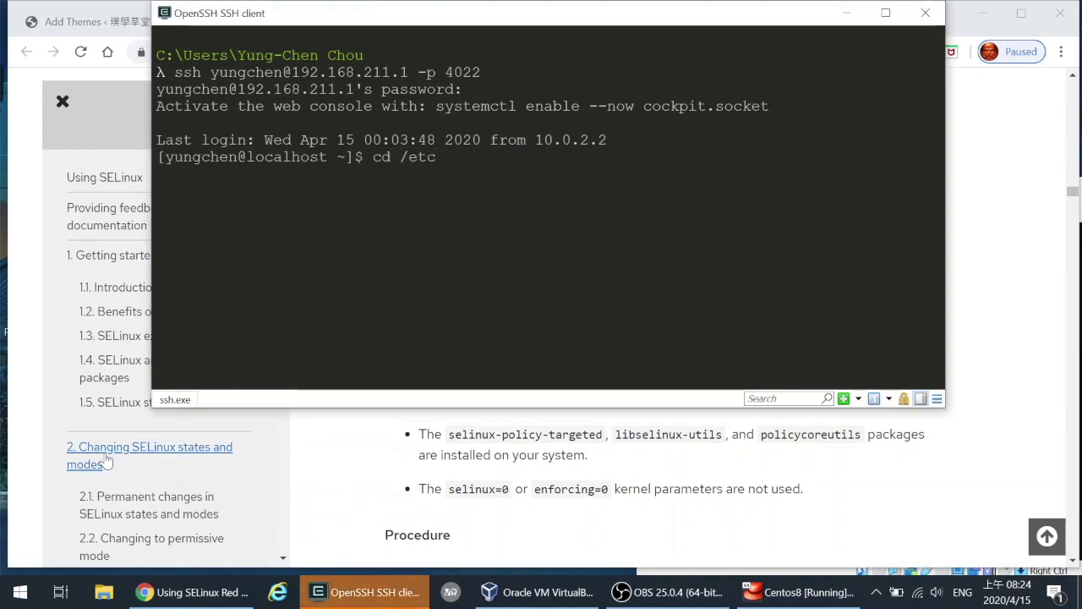
type("/sel")
key("Tab")
type("t")
key("Tab")
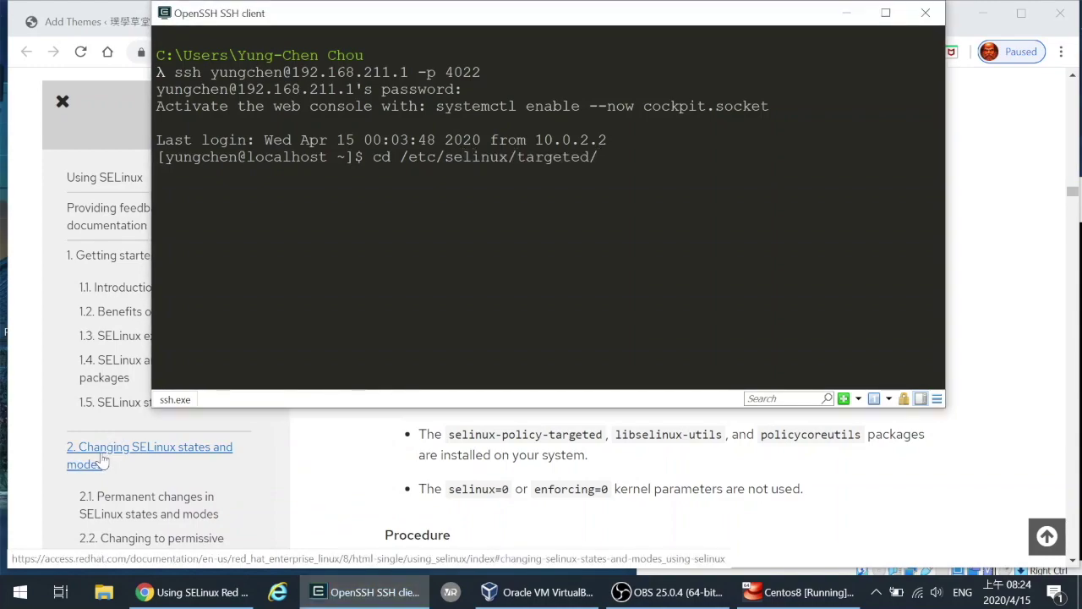
key("BackSpace")
key("BackSpace")
key("BackSpace")
key("BackSpace")
key("BackSpace")
key("BackSpace")
key("BackSpace")
key("BackSpace")
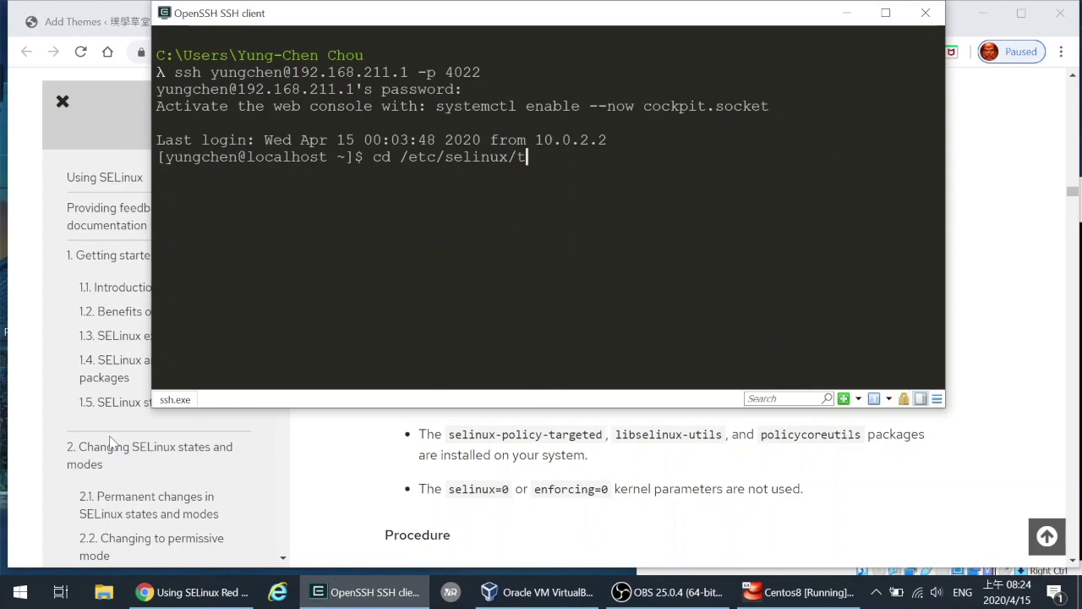
key("BackSpace")
key("Return")
type("ls")
key("Return")
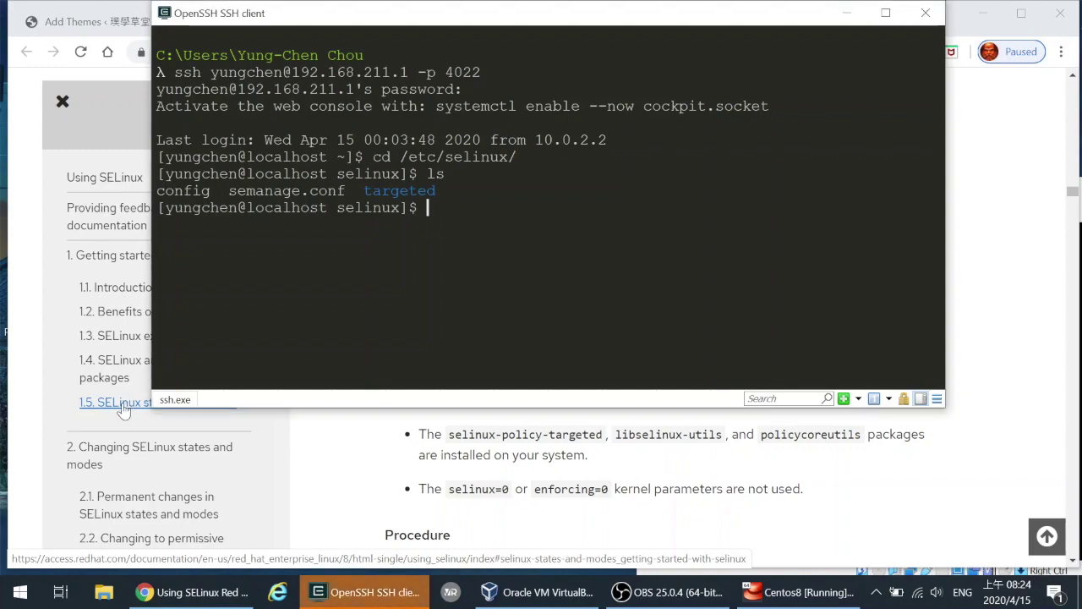
Open the config file with sudo vim, entering the admin password.
type("sudo vim config")
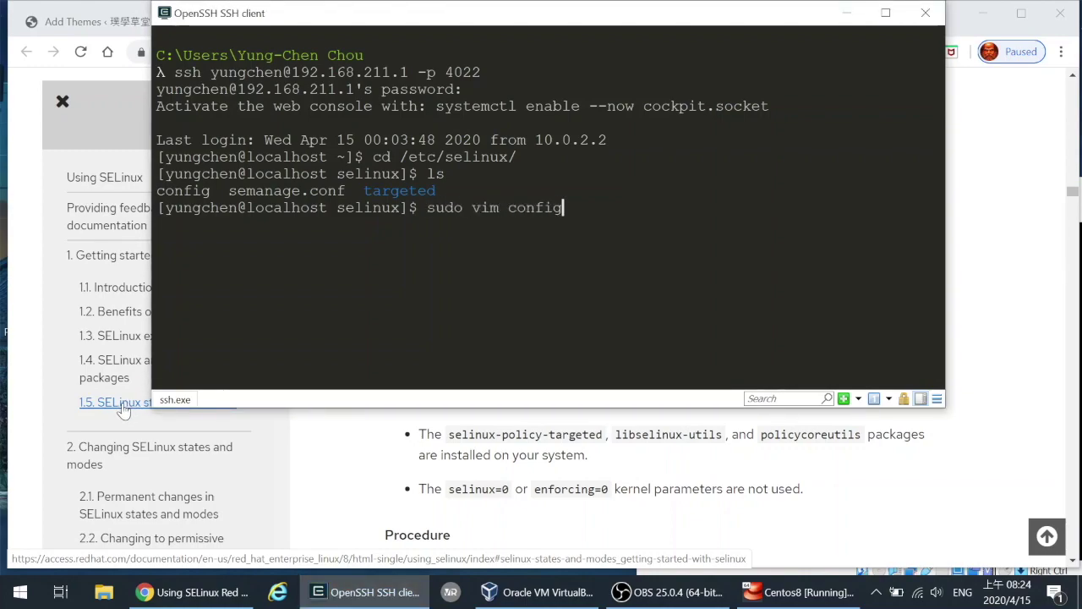
key("Return")
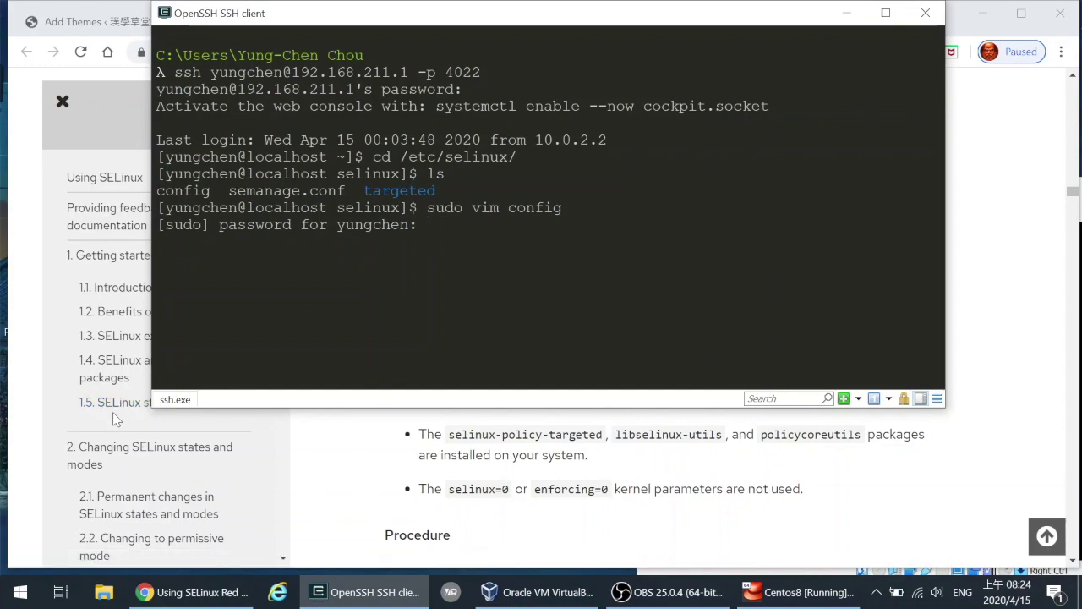
key("Return")
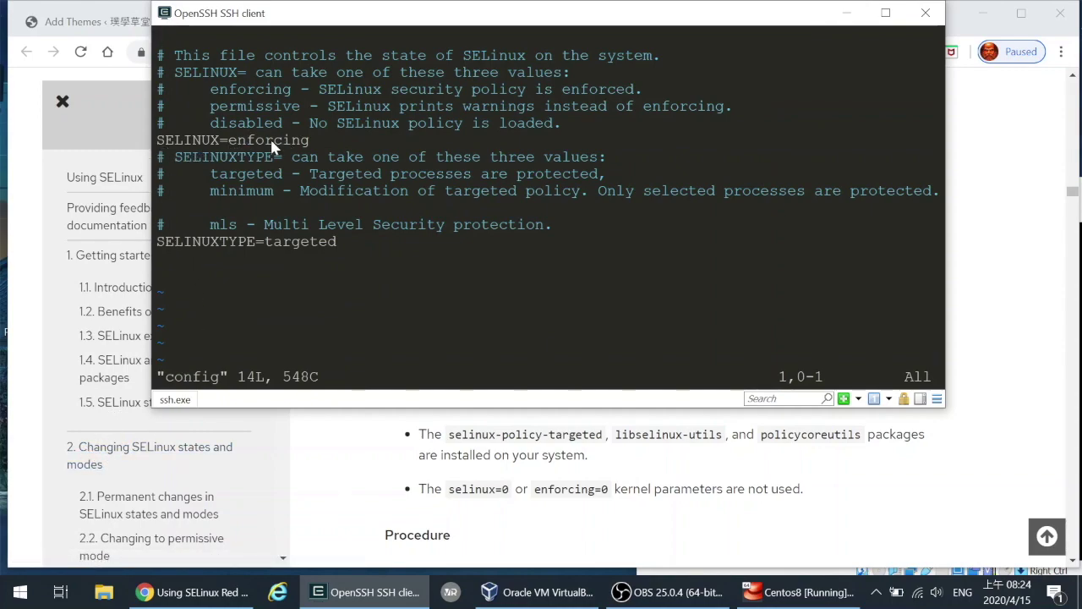
Duplicate the SELINUX=enforcing line and comment out the original with #.
scroll(383, 457, "up", 5)
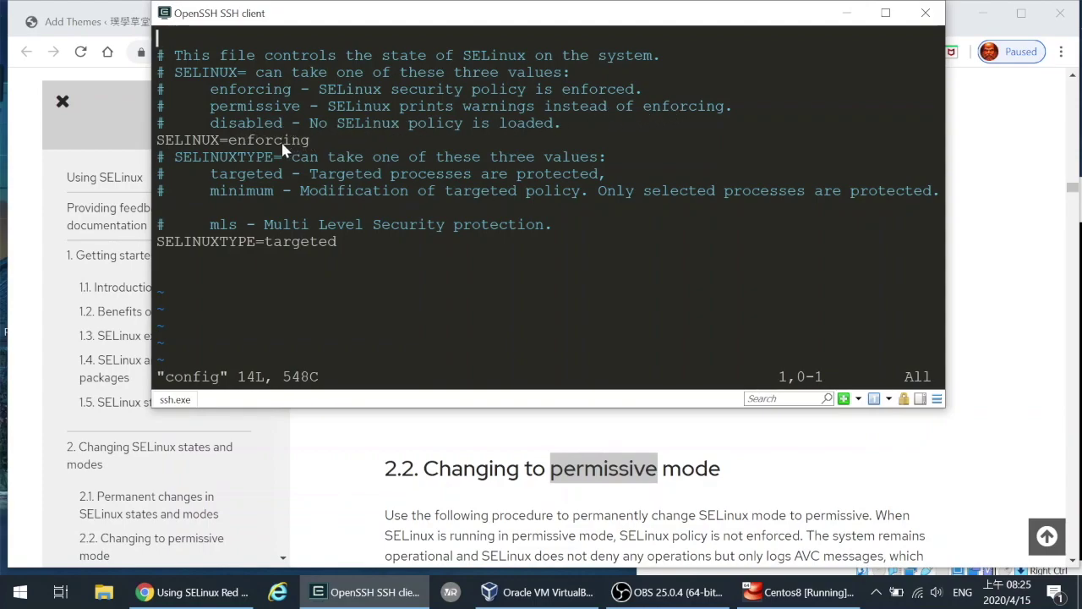
key("Down")
key("Down")
key("Down")
key("Down")
key("Down")
key("Down")
key("y")
key("y")
key("p")
key("i")
key("Up")
type("#")
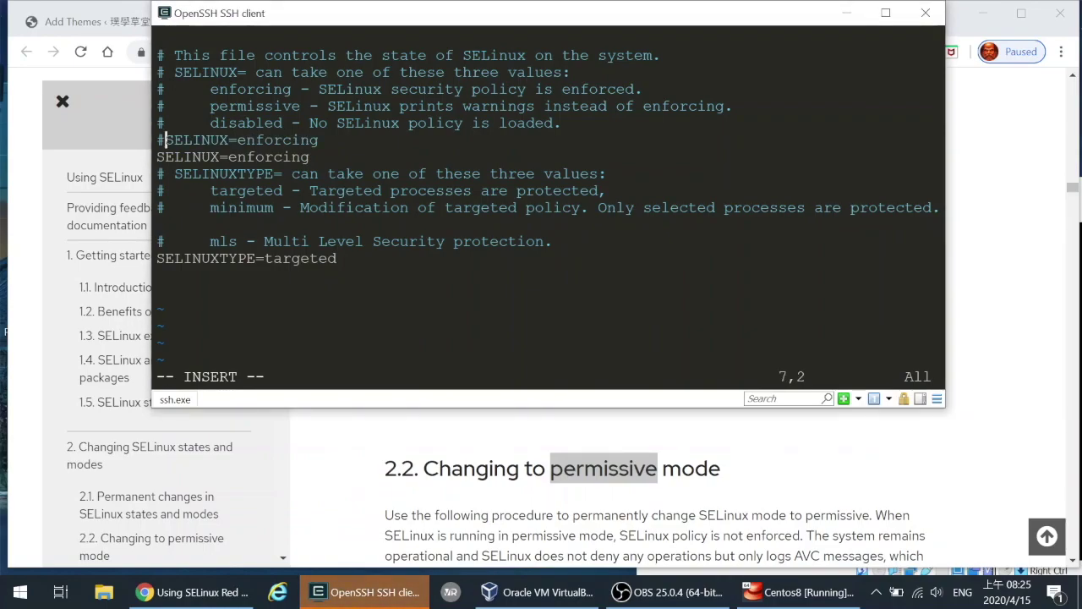
Change the duplicate line to SELINUX=permissive and save the file with :wq.
key("Down")
key("Right")
key("Right")
key("Right")
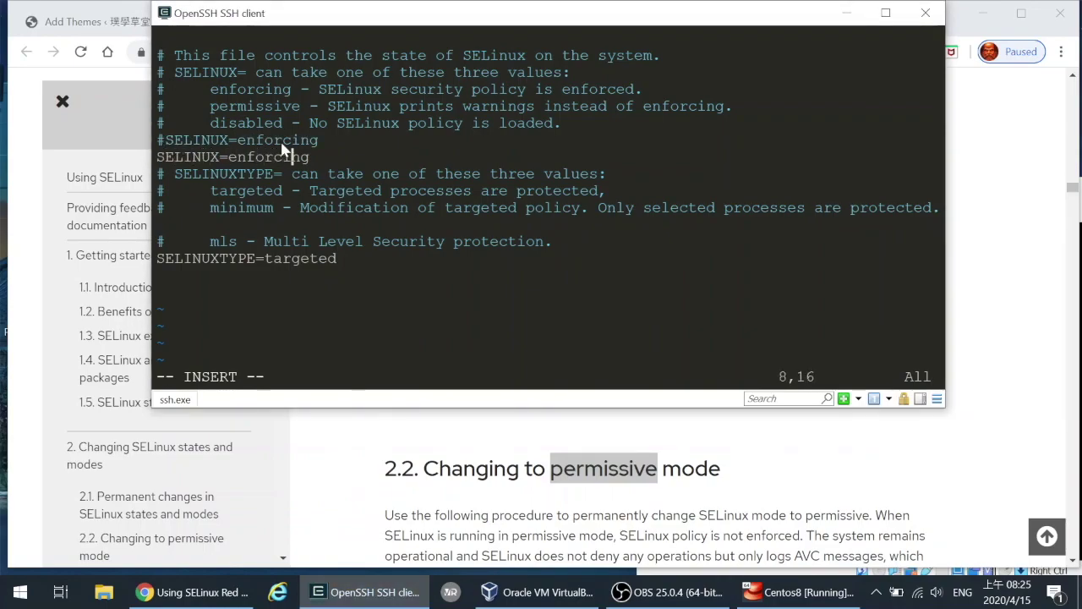
key("BackSpace")
key("BackSpace")
key("BackSpace")
key("BackSpace")
key("BackSpace")
type("=")
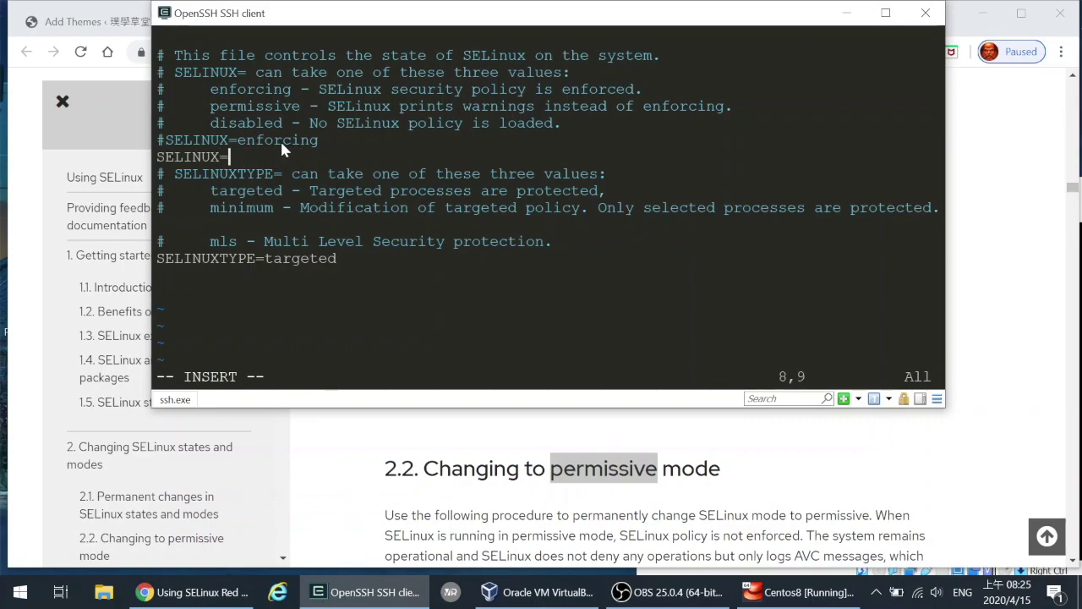
type("permissive")
key("Escape")
type(":wq")
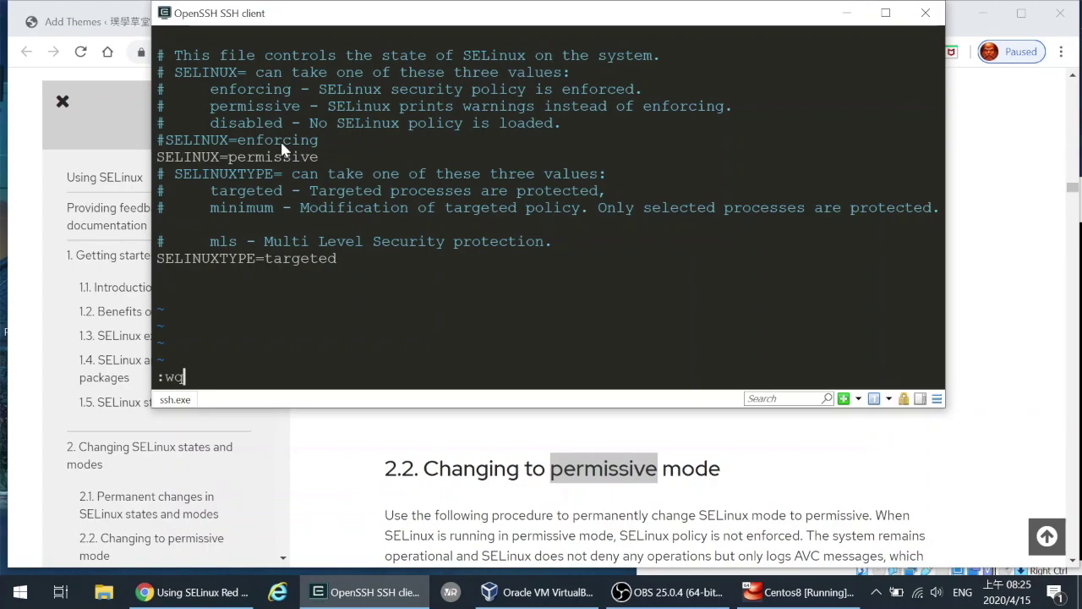
key("Return")
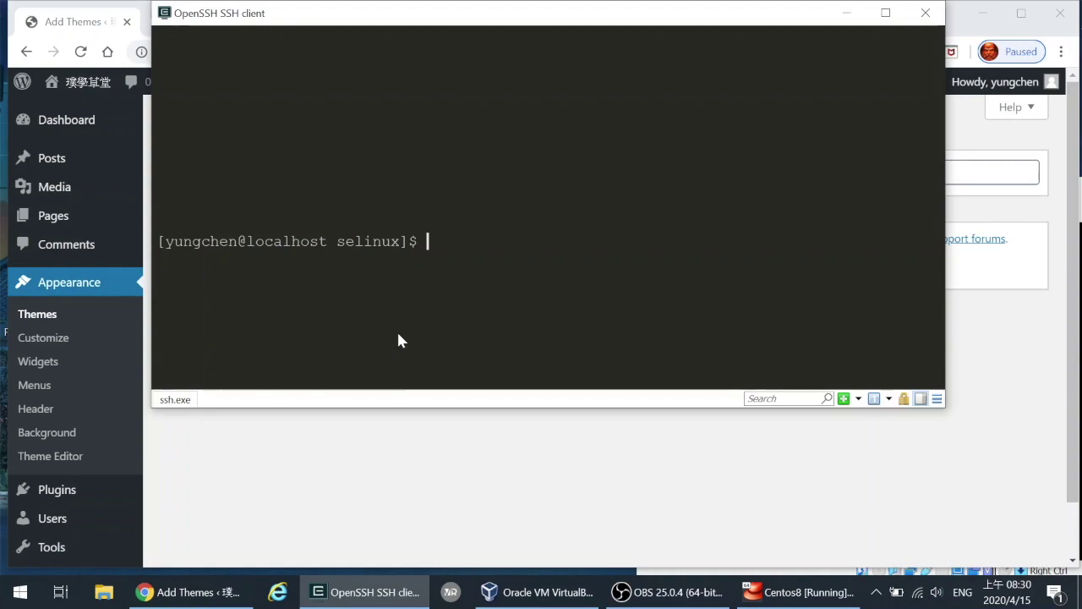
Reboot the server with sudo reboot, ssh back in, and reload WordPress's Add Themes page.
type("sudo reboot")
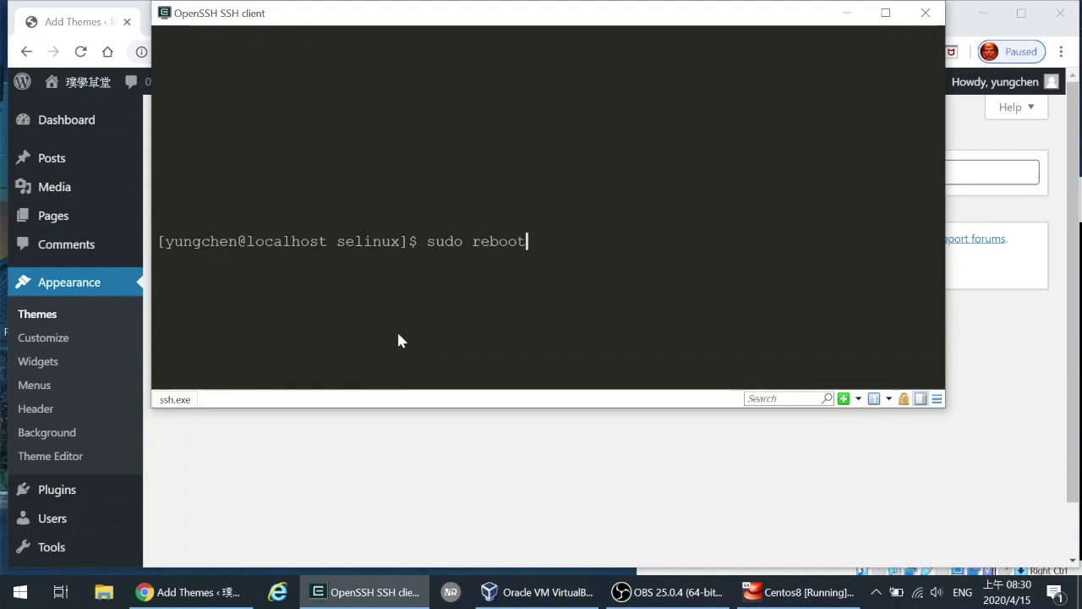
key("Return")
key("Return")
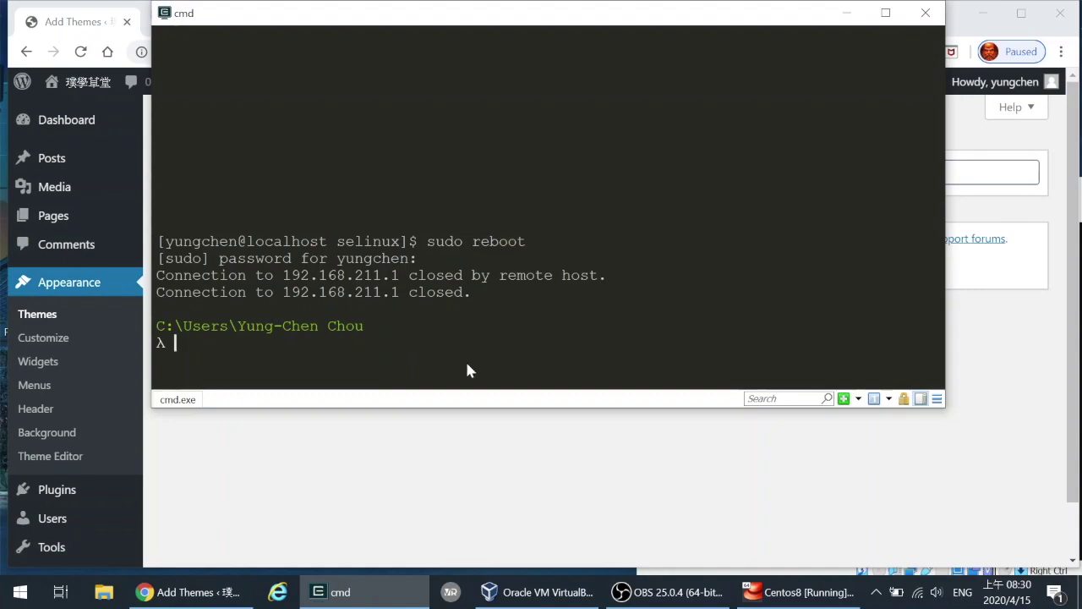
key("Up")
key("Return")
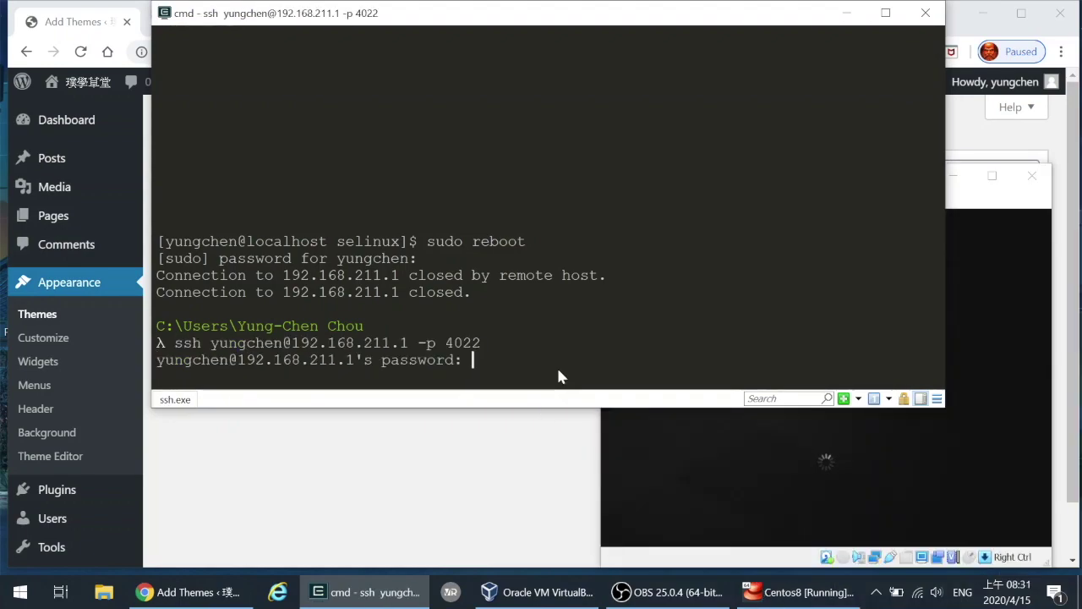
key("Return")
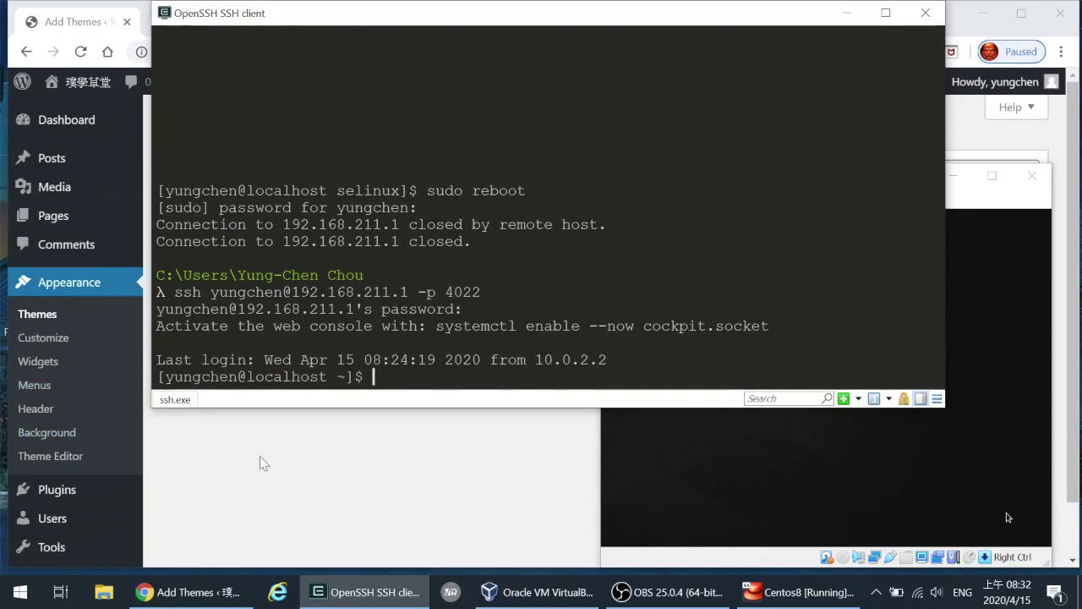
key("alt+Tab")
left_click(81, 52)
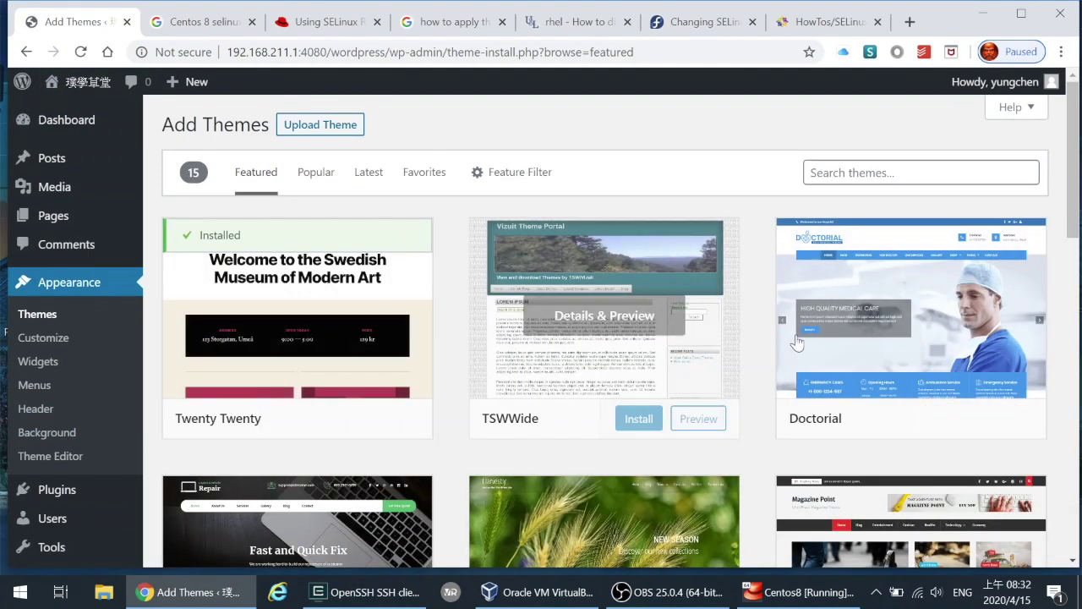
Install the Harvestly theme from the featured themes grid on Add Themes.
scroll(406, 306, "down", 3)
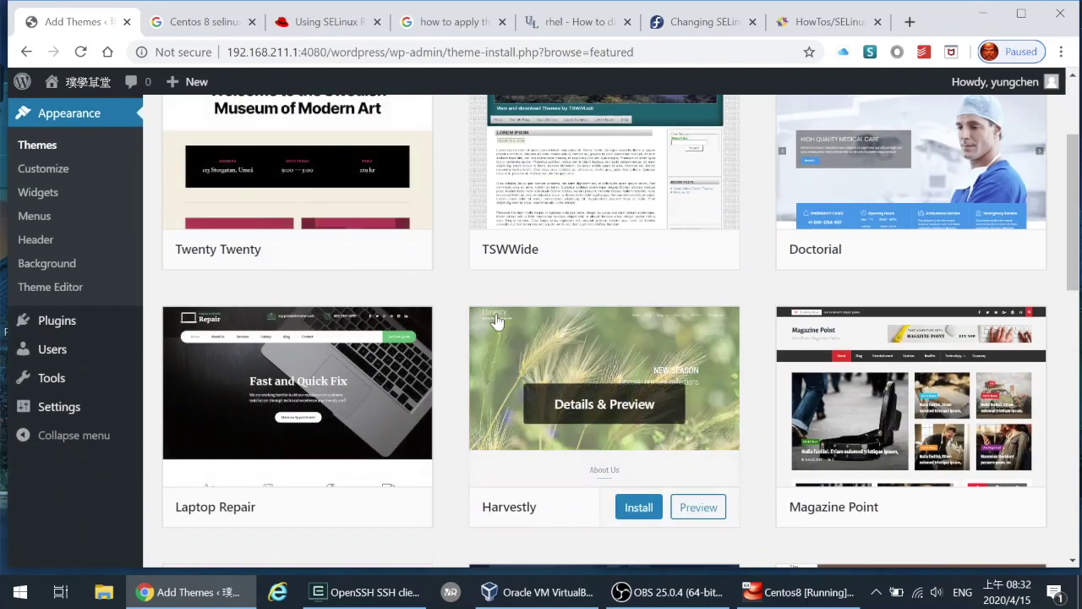
scroll(643, 440, "down", 1)
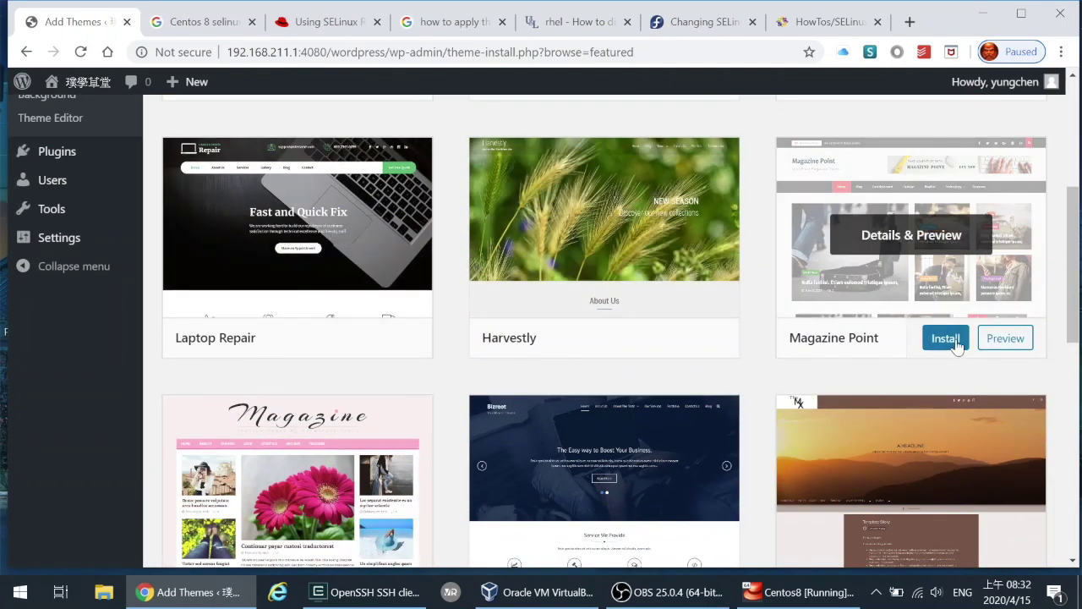
scroll(554, 322, "up", 1)
scroll(572, 312, "down", 2)
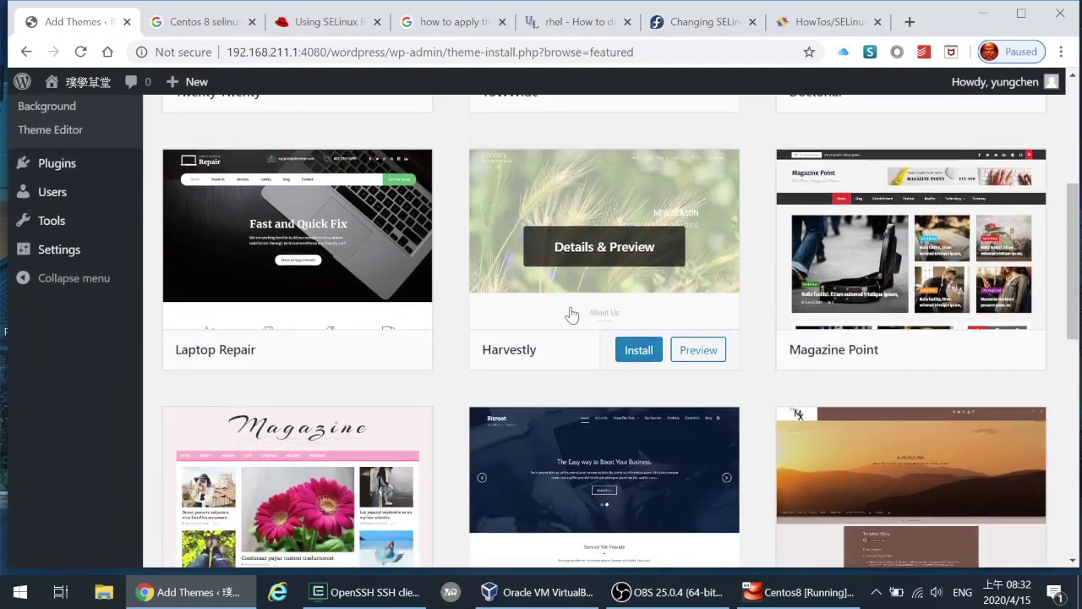
left_click(639, 255)
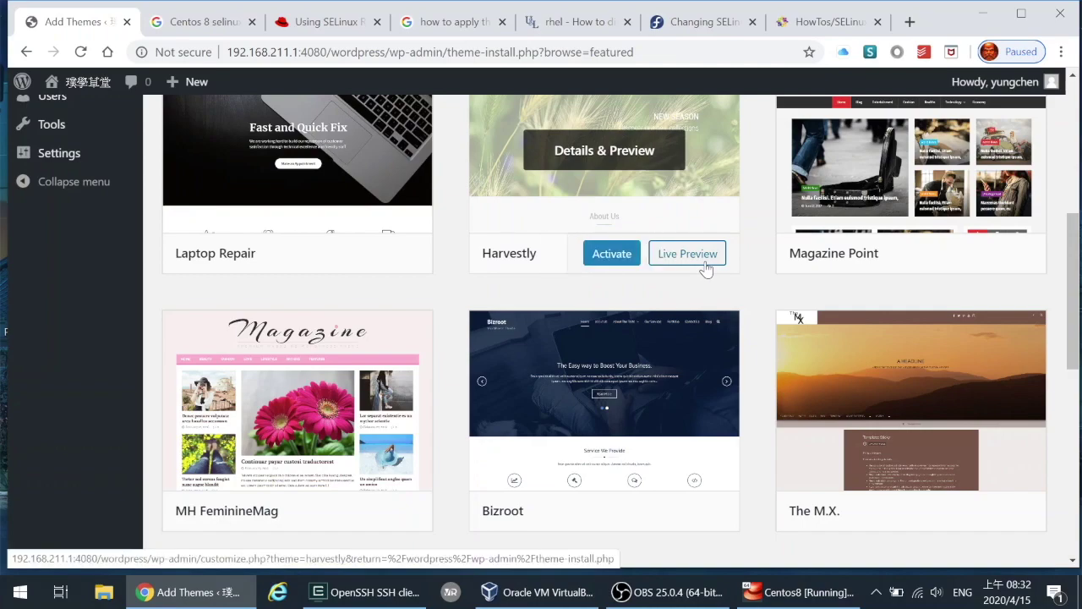
scroll(605, 288, "up", 5)
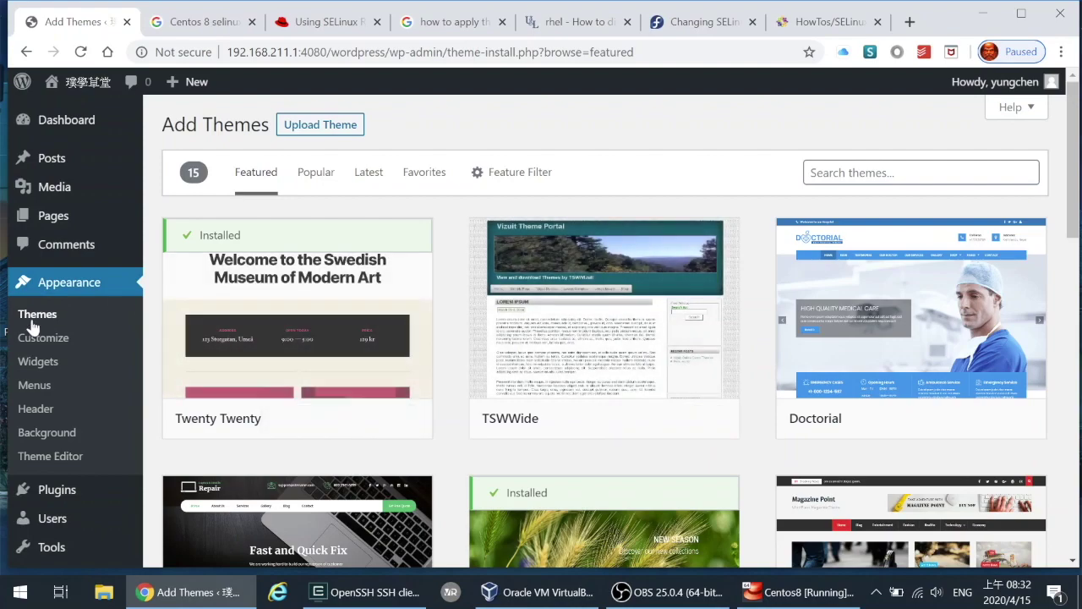
scroll(31, 334, "down", 3)
Set Site Language to 繁體中文 in General Settings, save, and dismiss the translate offer.
left_click(55, 326)
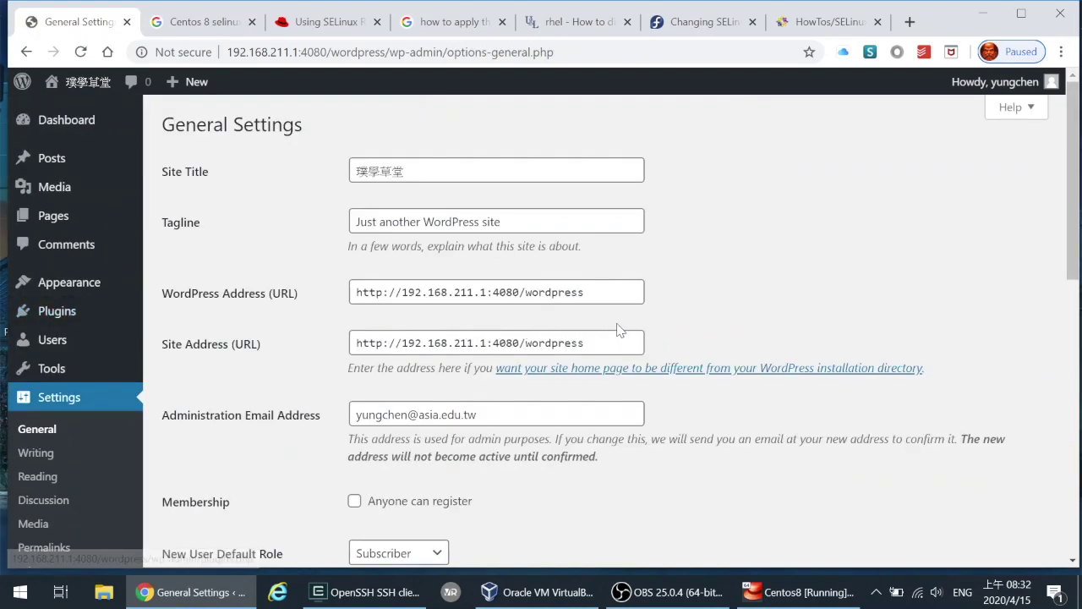
scroll(616, 332, "down", 3)
scroll(612, 332, "down", 1)
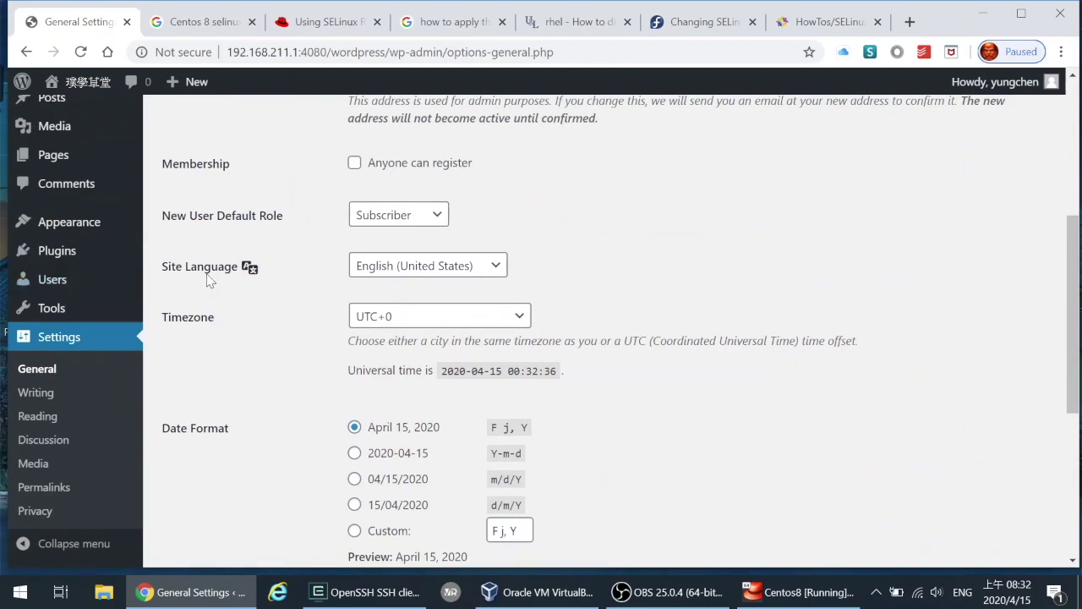
left_click(495, 265)
scroll(459, 398, "down", 15)
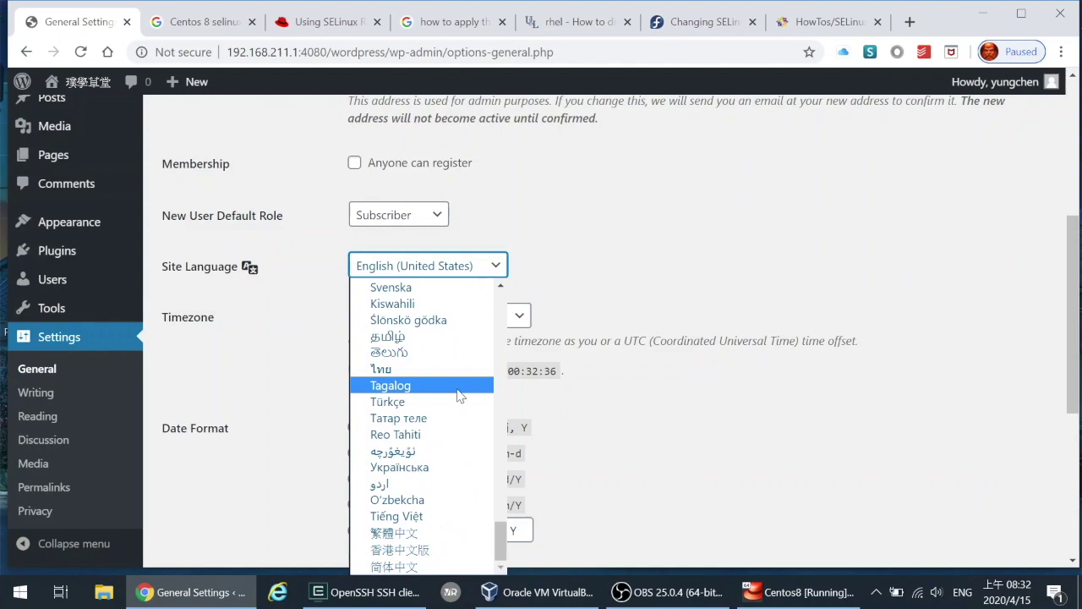
left_click(424, 534)
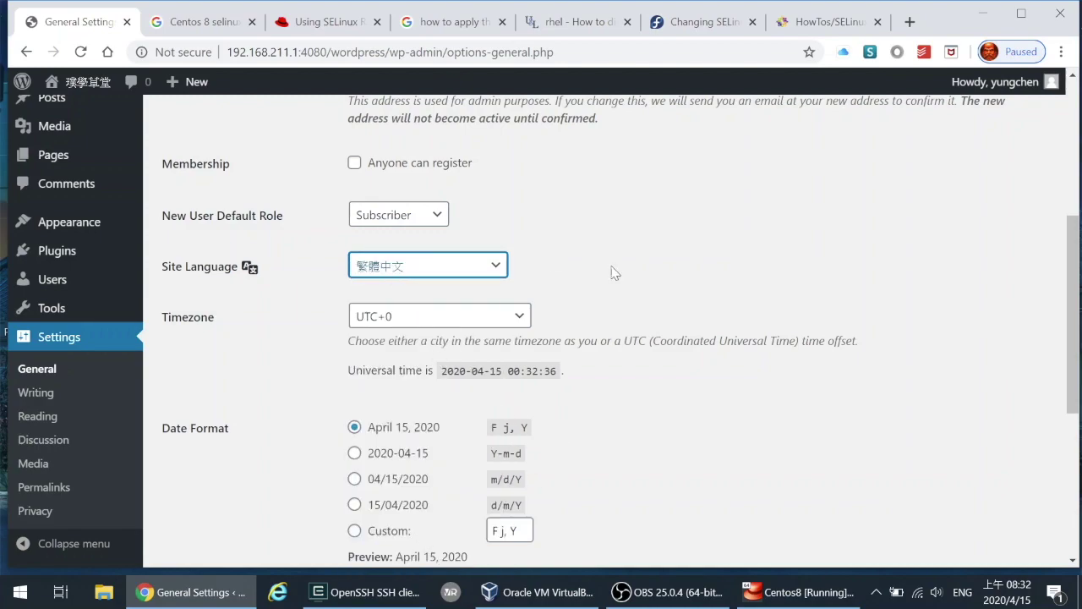
scroll(596, 267, "down", 4)
left_click(228, 479)
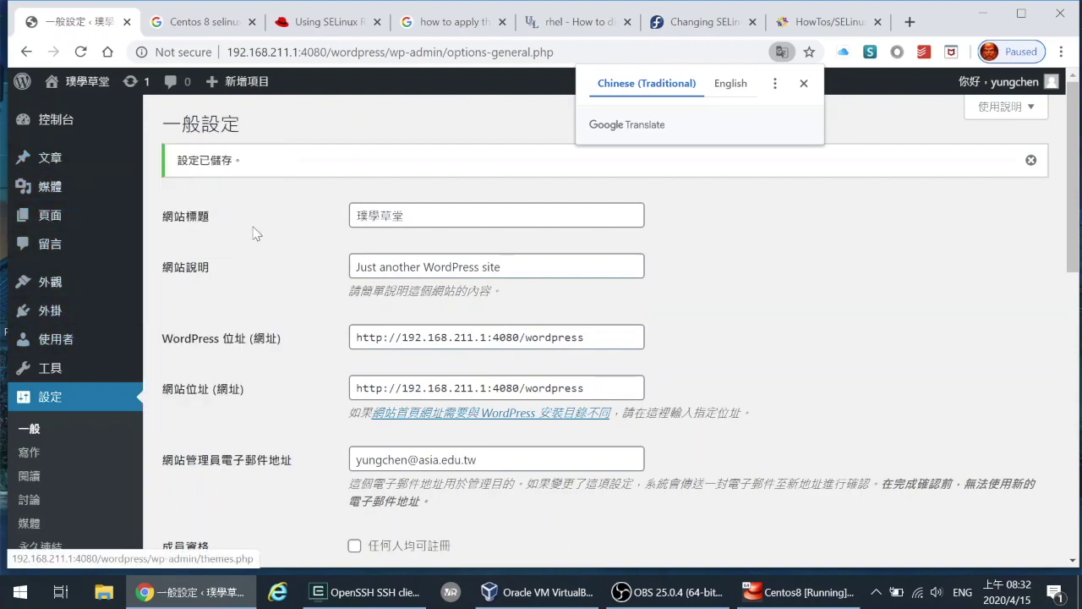
left_click(295, 245)
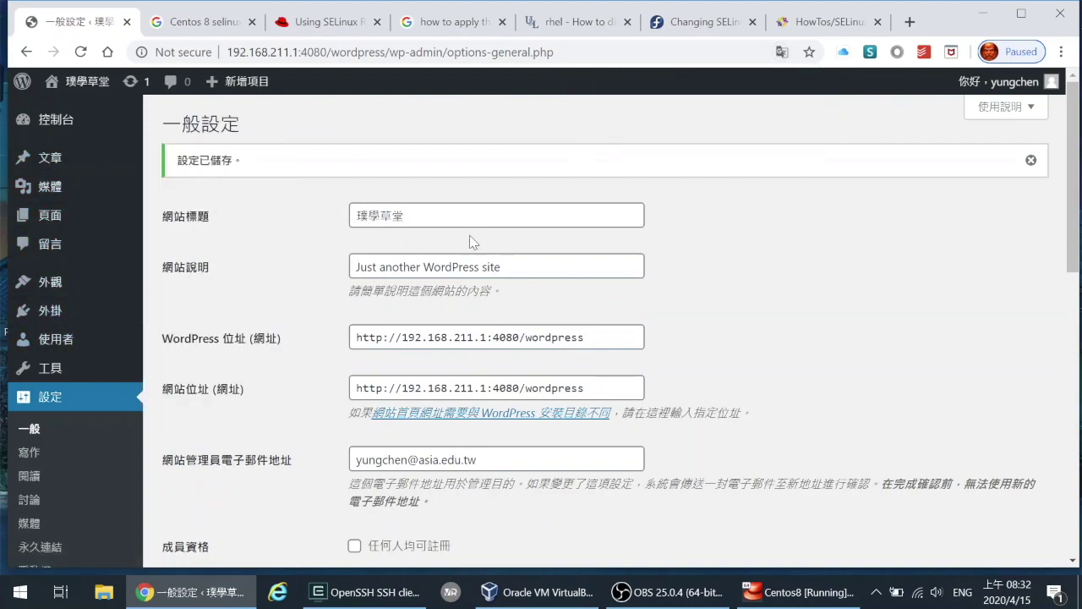
Replace the Google query with 'best plugins for wordpress' and run the search.
left_click(186, 25)
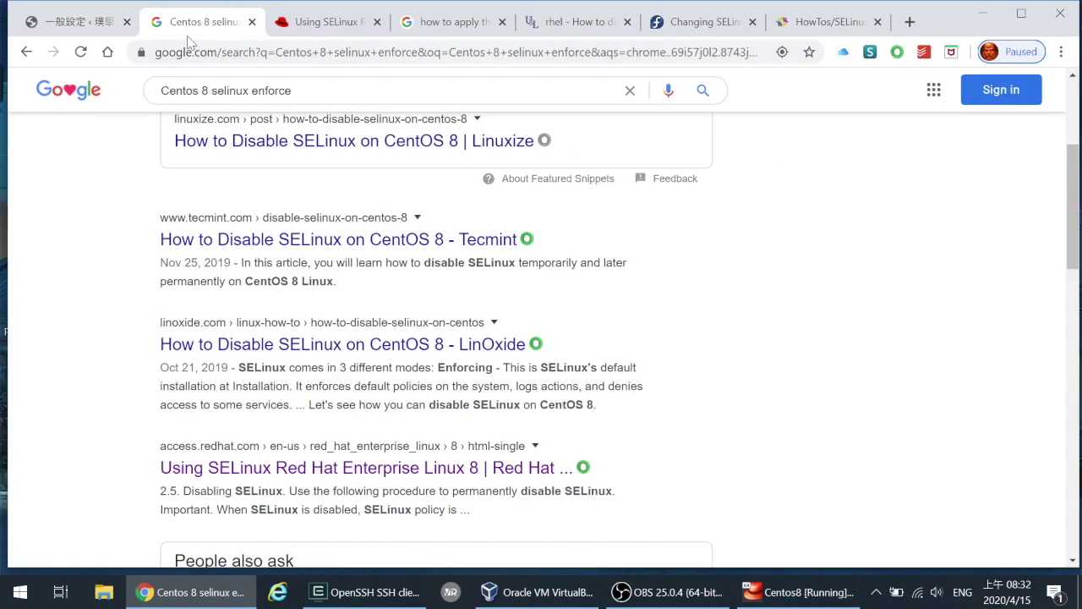
left_click_drag(296, 90, 85, 105)
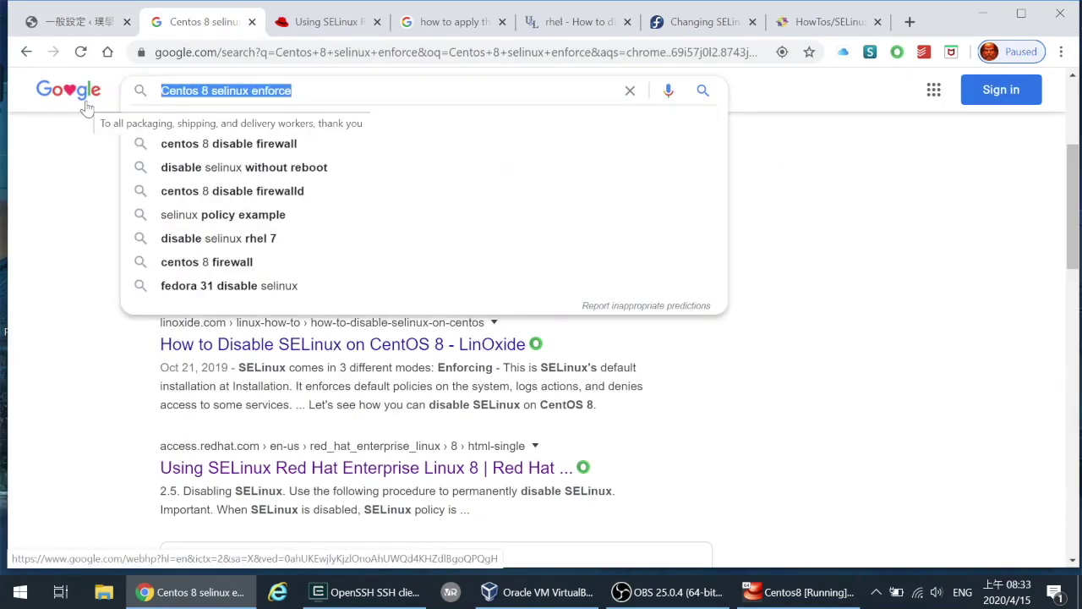
type("plugins")
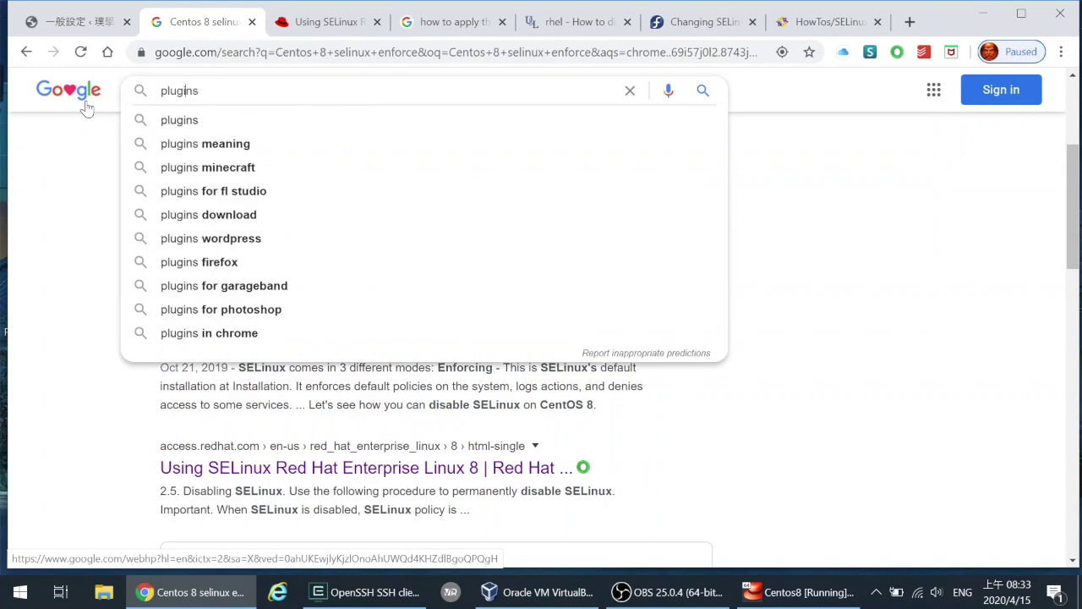
key("Home")
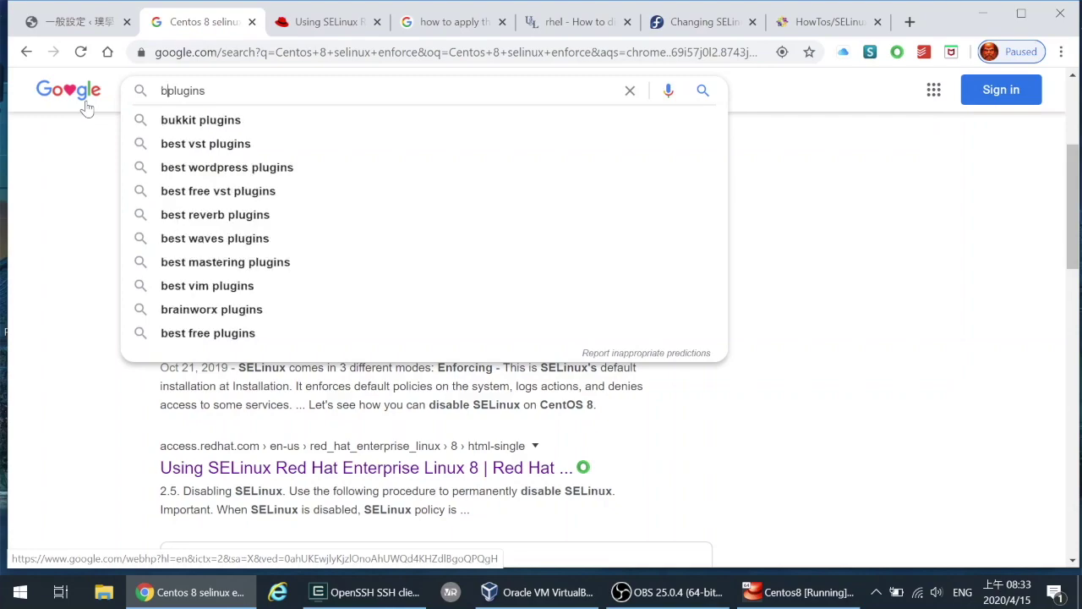
type("t")
key("BackSpace")
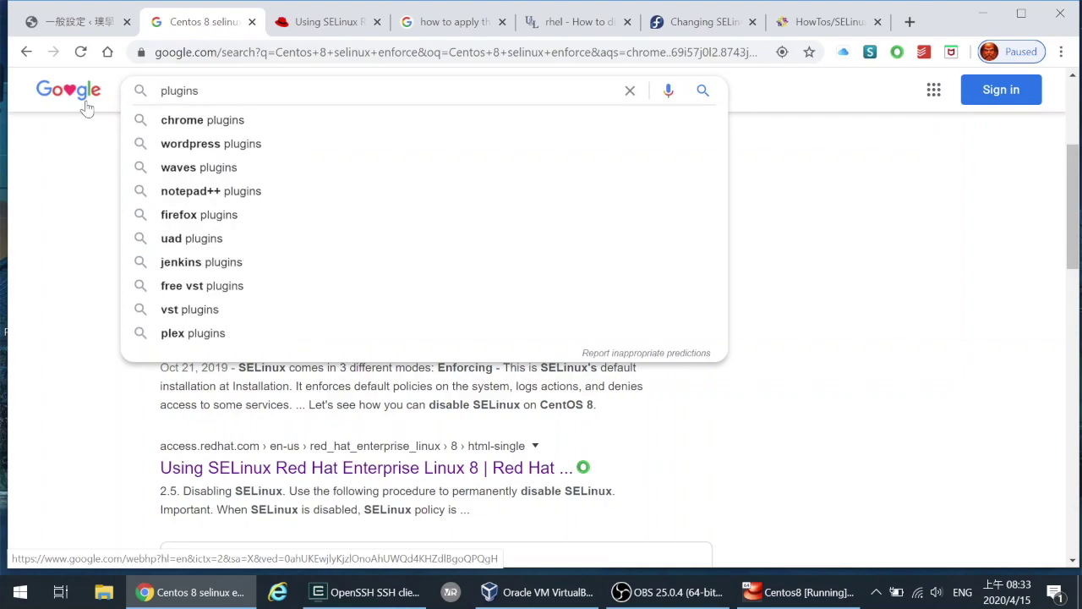
type("best plugins")
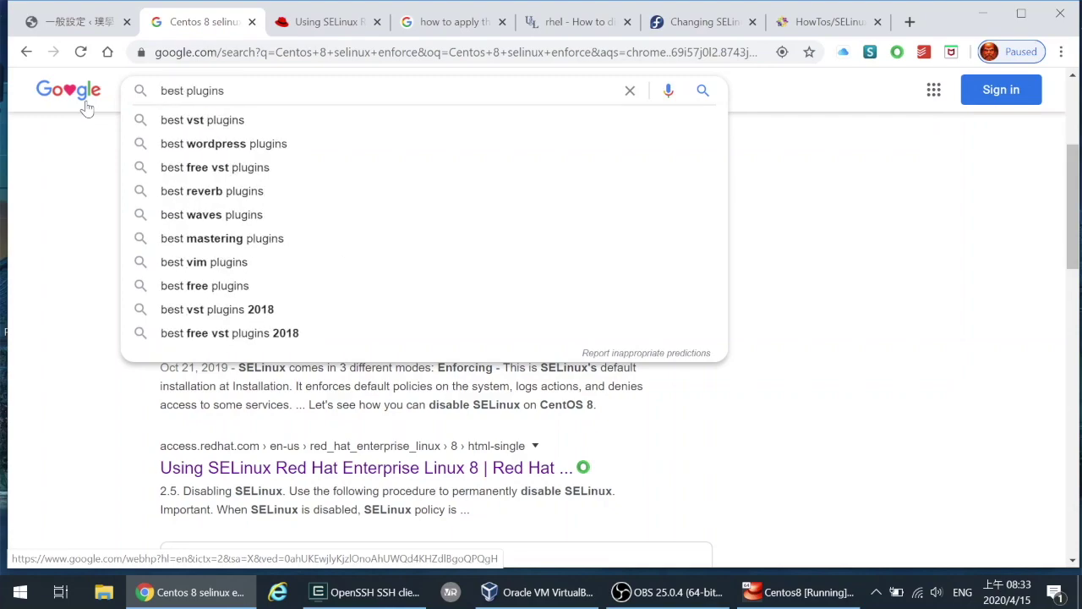
type(" fo")
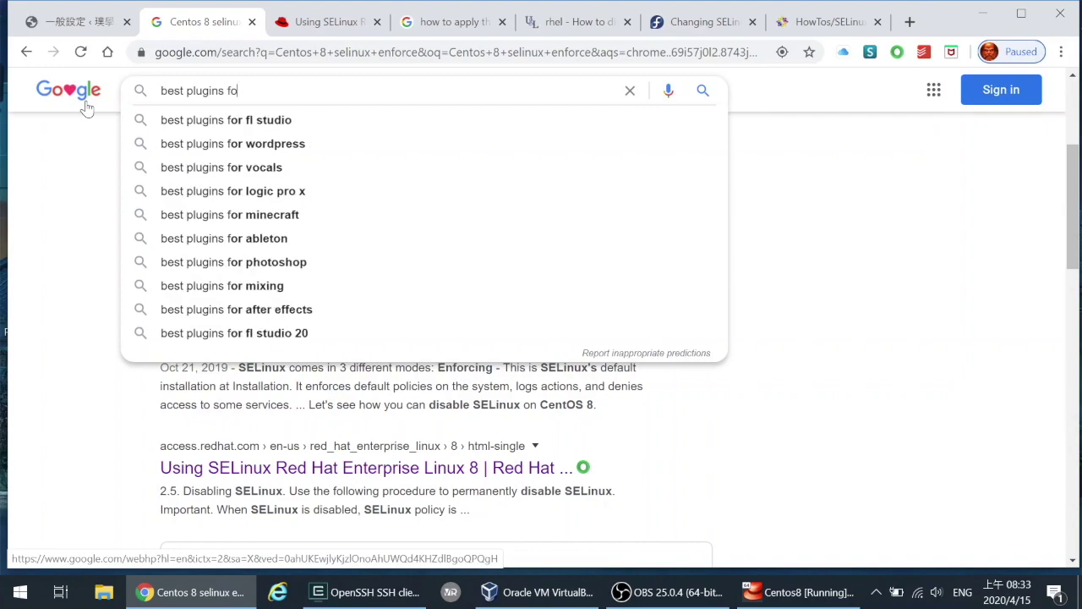
type("r wordpress")
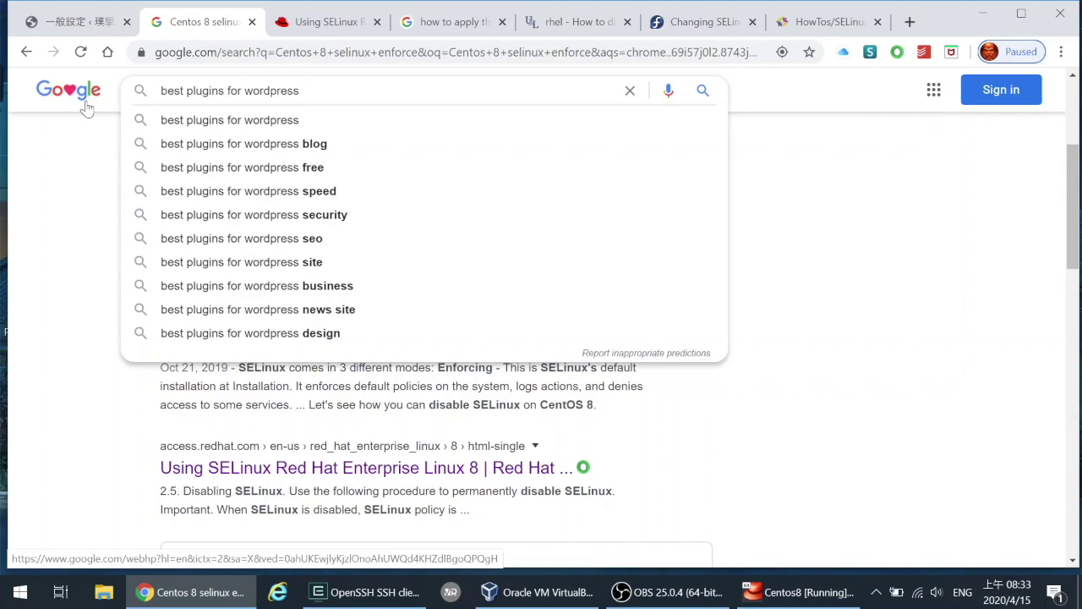
key("Return")
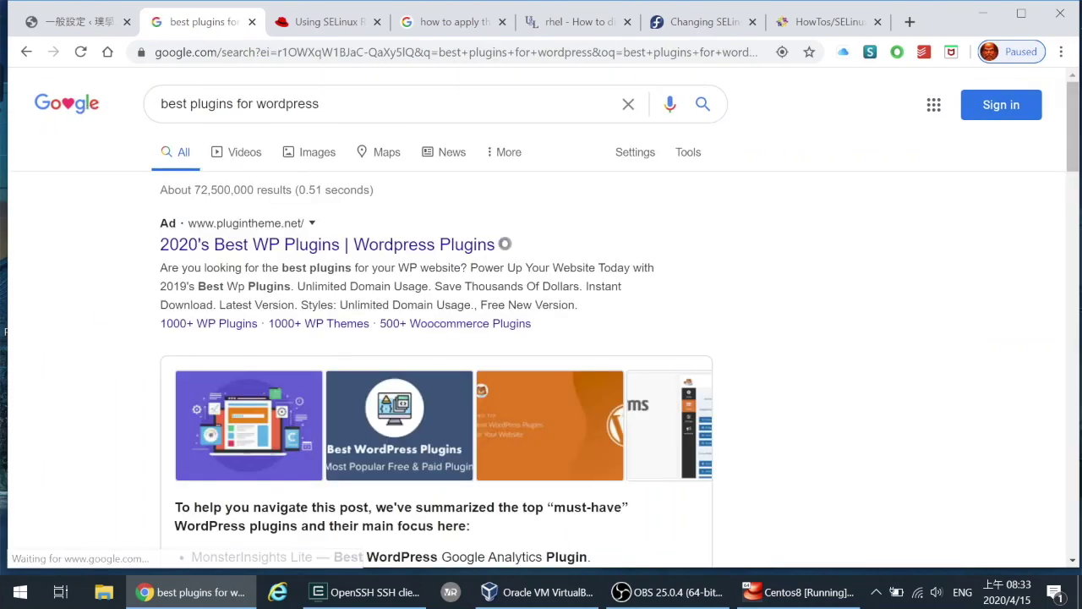
Open the PluginTheme WordPress plugins store ad in a new tab and browse it.
right_click(329, 252)
left_click(355, 261)
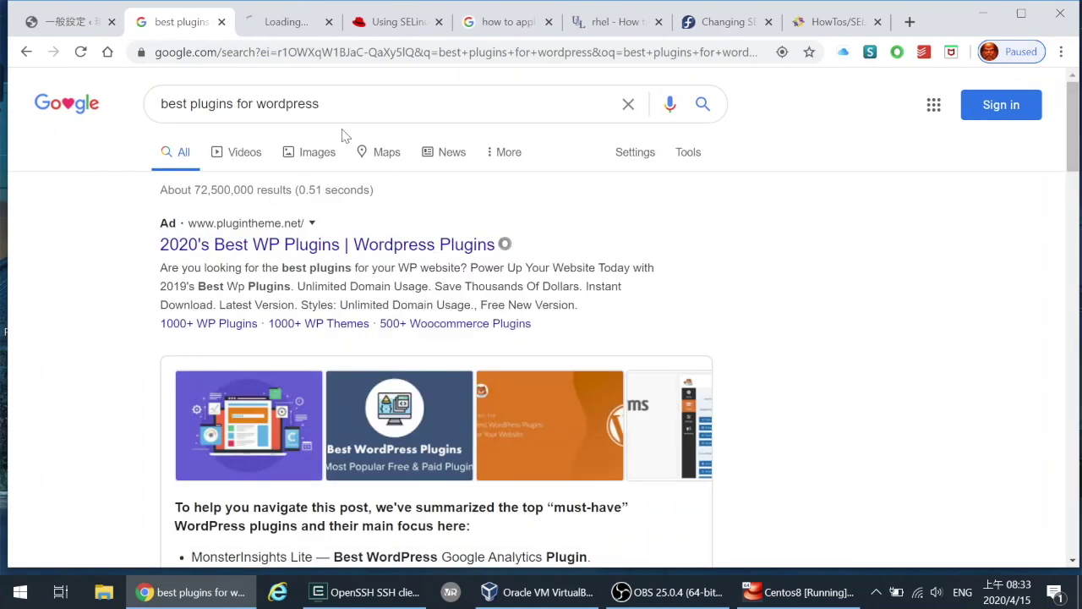
left_click(284, 23)
scroll(311, 246, "down", 4)
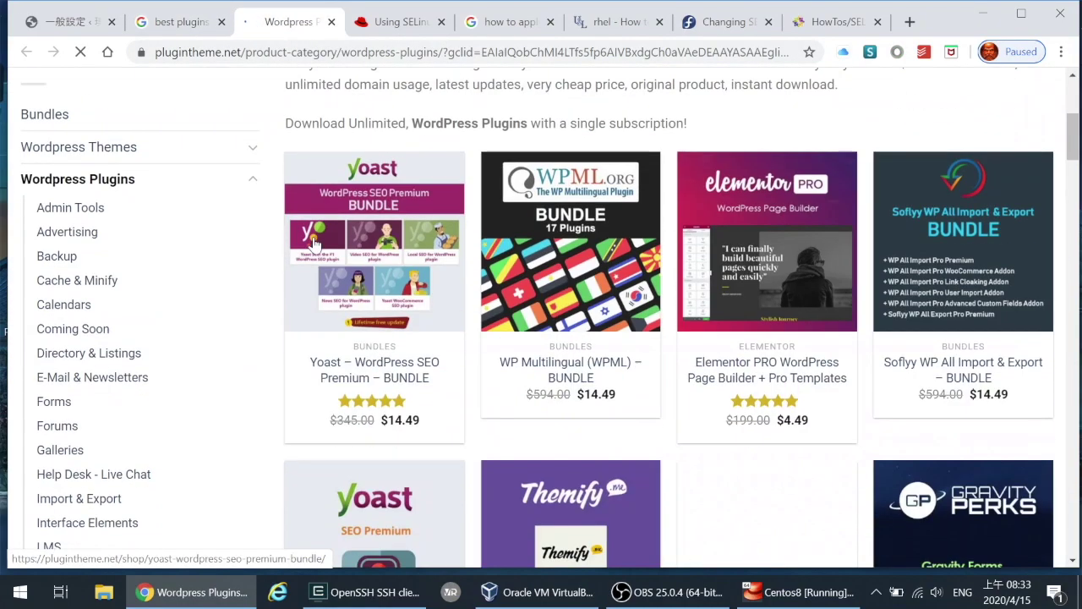
scroll(175, 266, "up", 4)
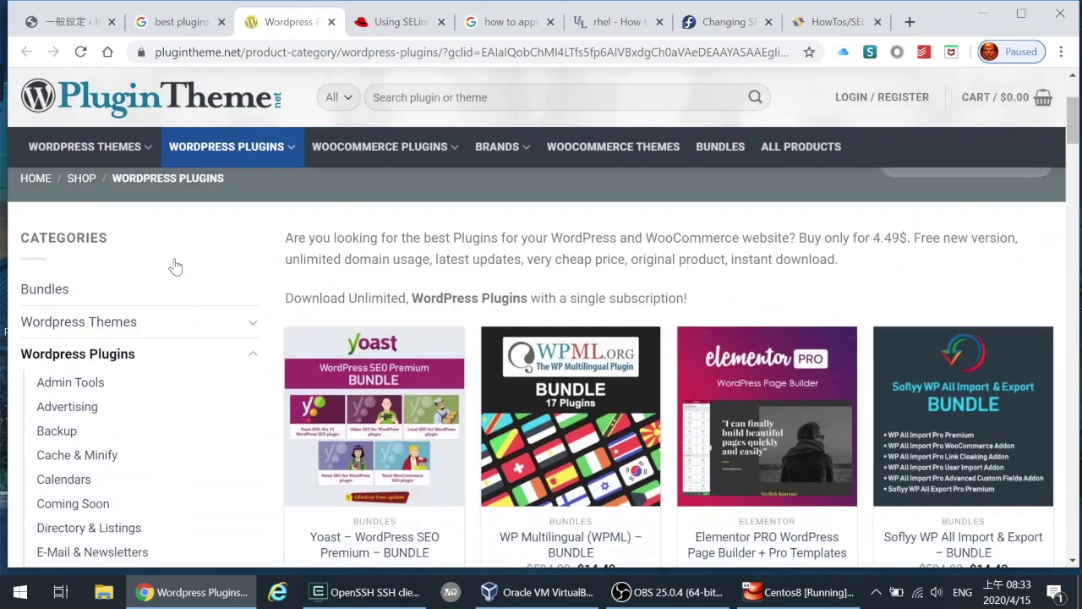
scroll(174, 266, "down", 6)
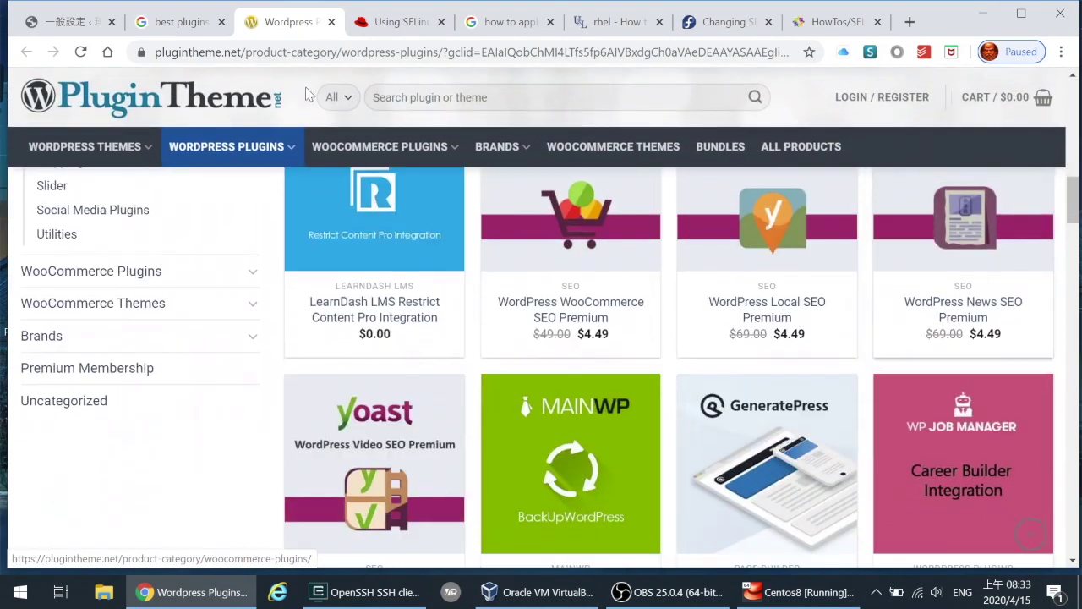
left_click(178, 22)
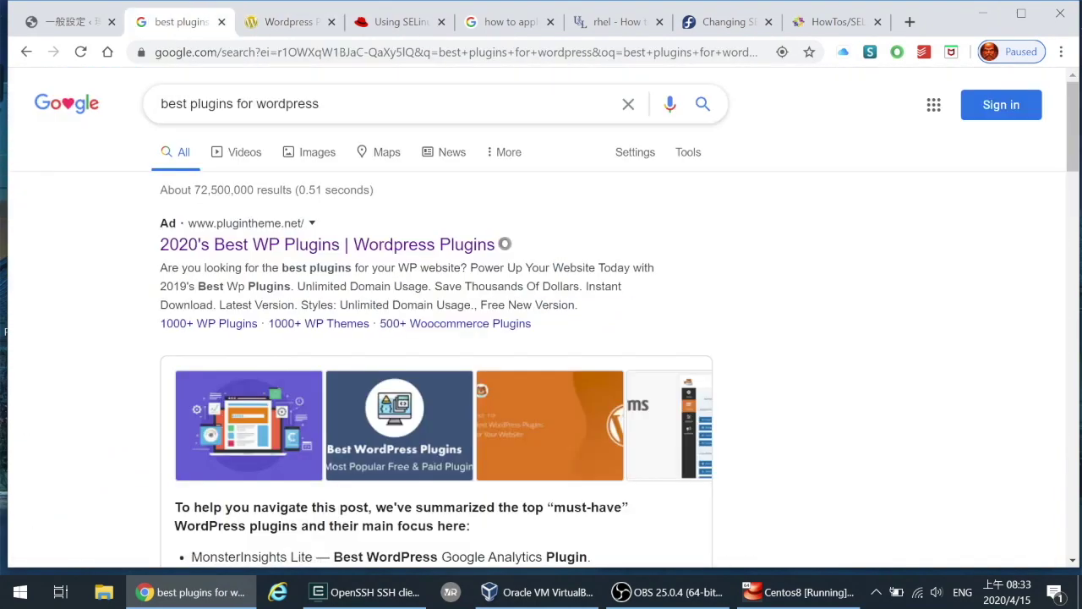
Remove the word 'best' from the 'best plugins for wordpress' search query.
left_click(233, 103)
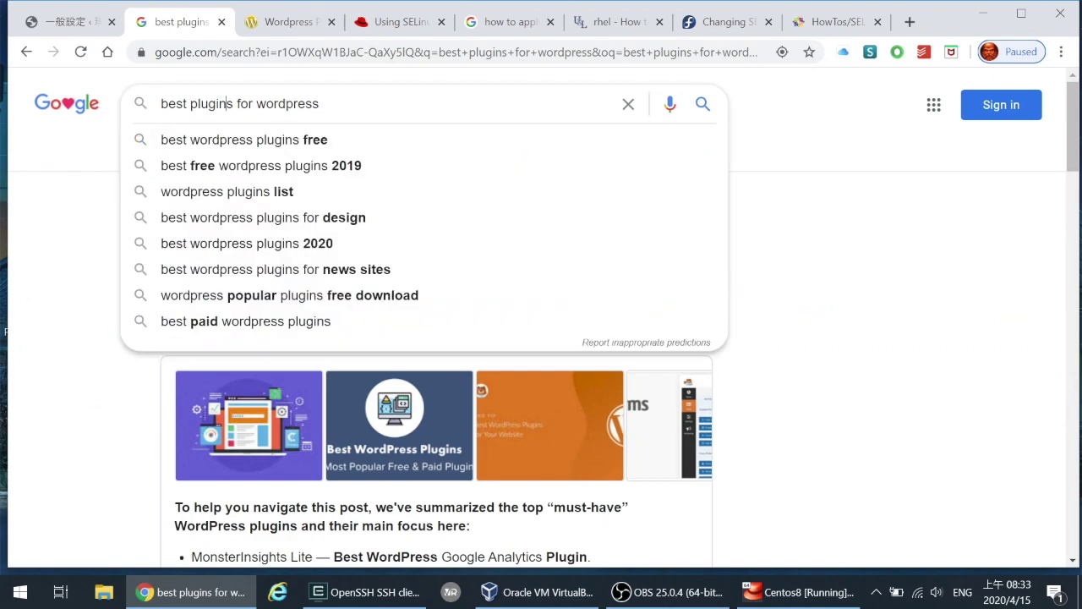
double_click(174, 103)
type("g")
key("BackSpace")
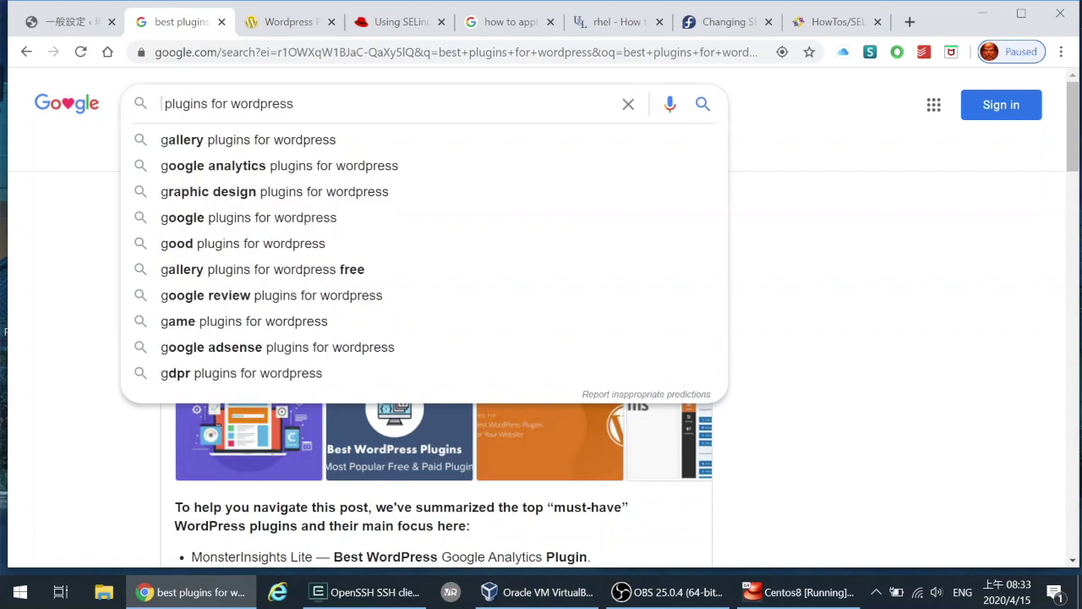
Search for '推薦 plugins for wordpress' and open the Clever Ads plugin ad in a new tab.
type("推薦")
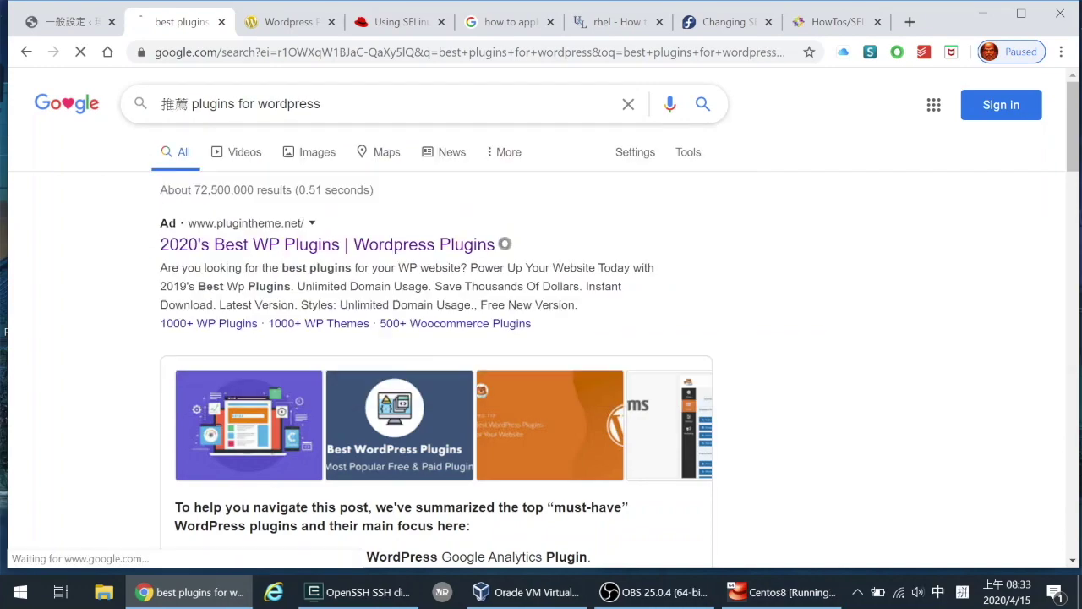
key("Return")
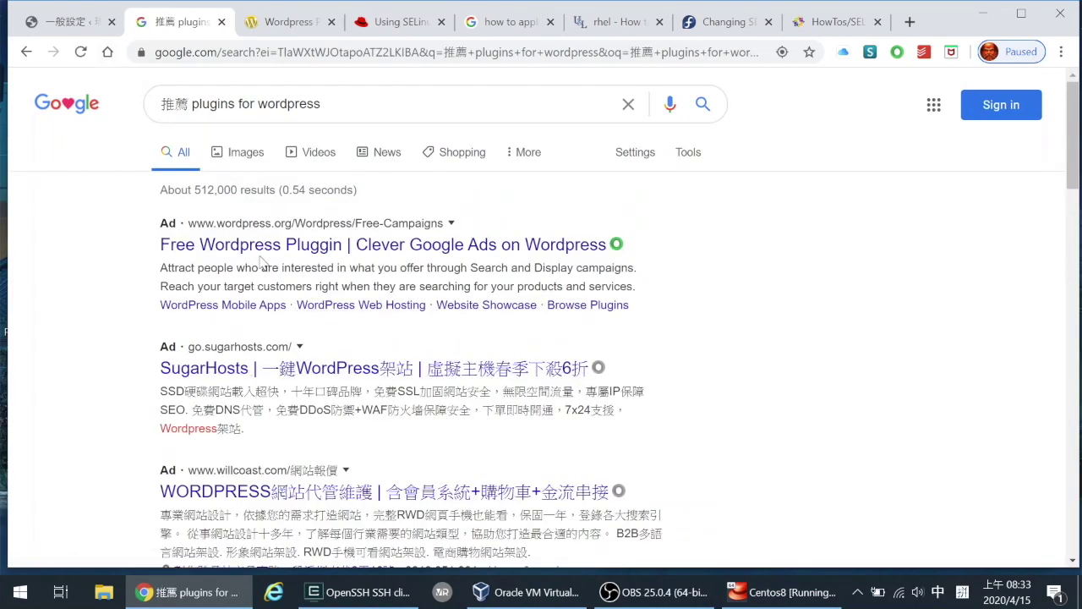
right_click(286, 247)
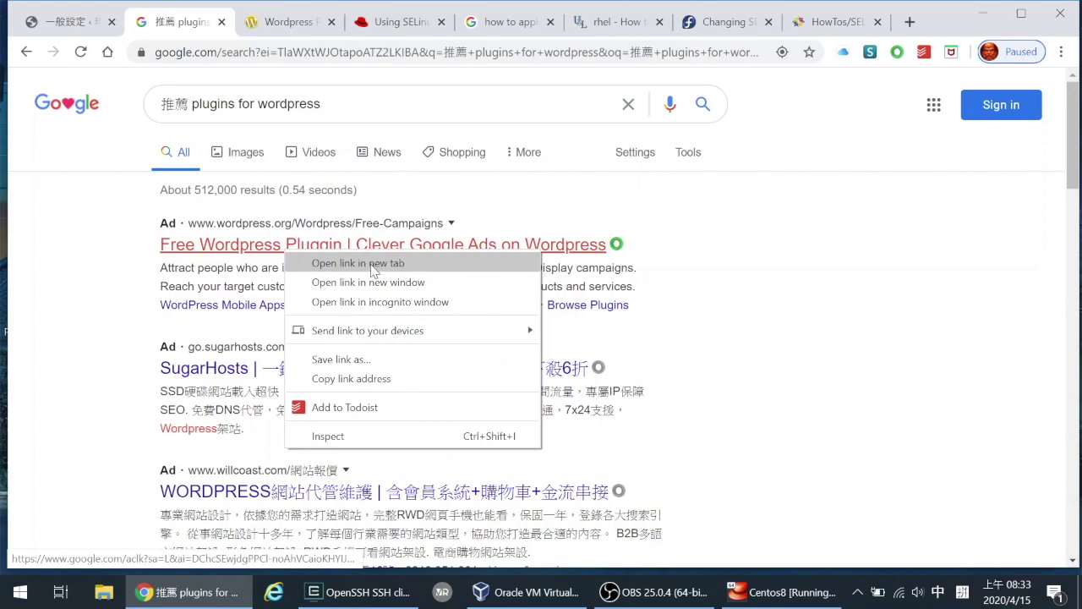
left_click(373, 269)
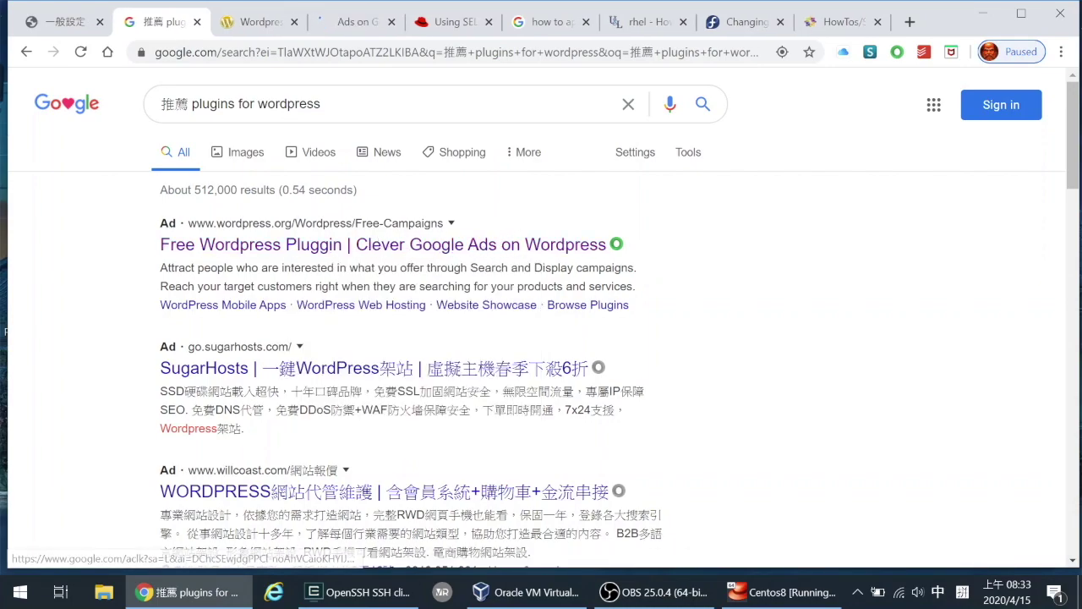
Open the Medium 'WordPress 外掛推薦精選' article result in a new tab.
scroll(482, 376, "down", 3)
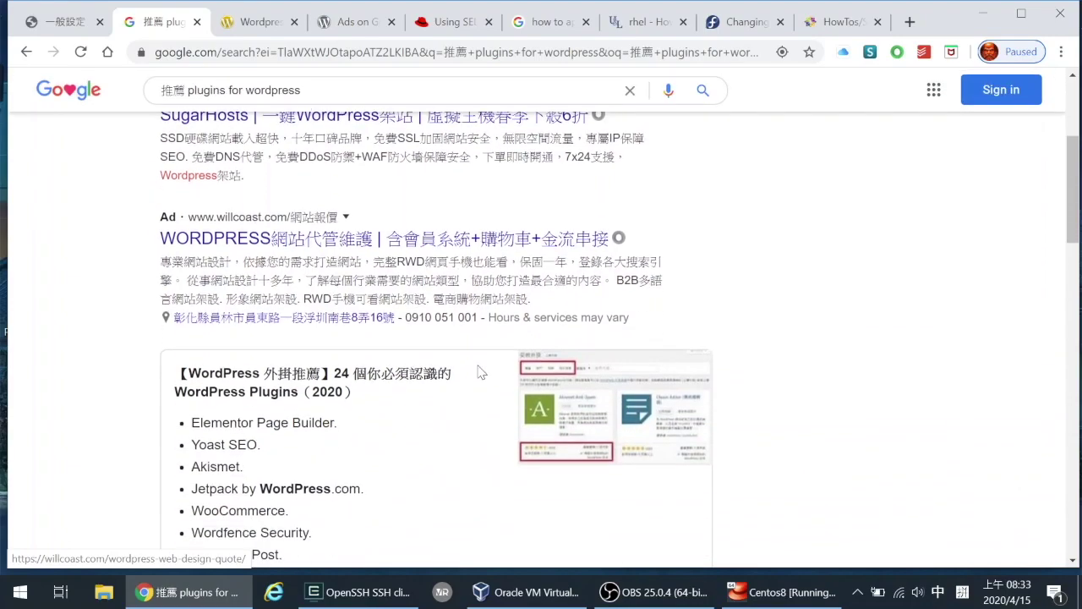
scroll(478, 372, "down", 4)
right_click(429, 421)
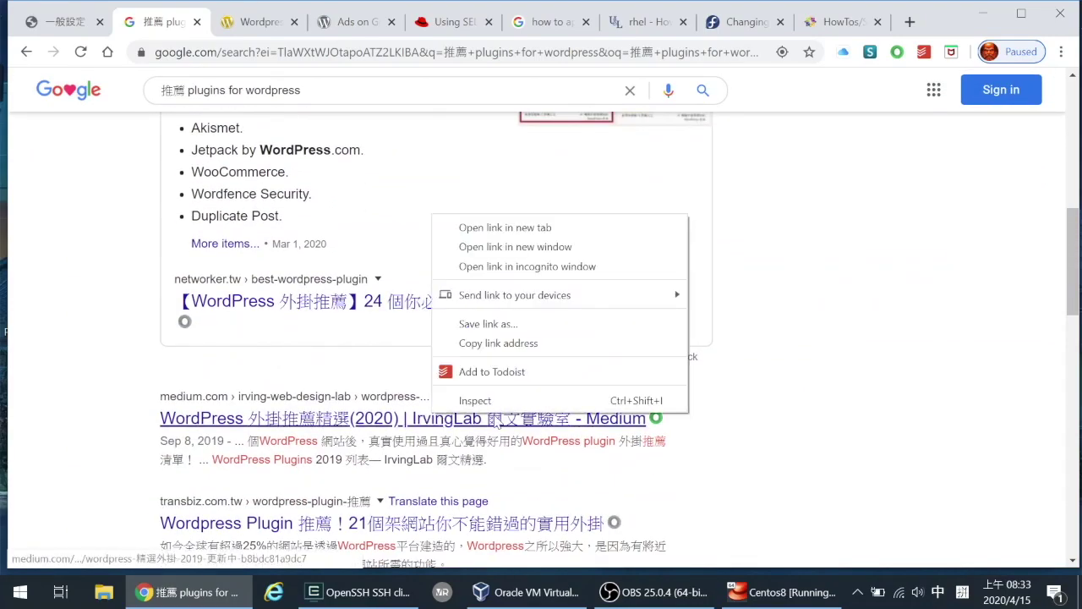
left_click(503, 178)
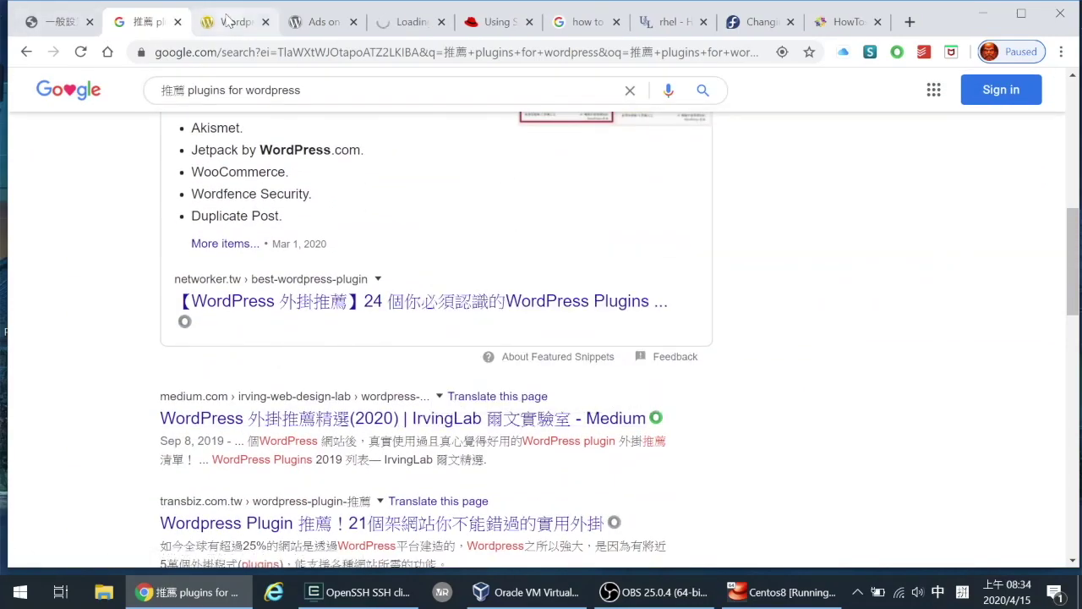
Review the PluginTheme plugins store page.
key("ctrl+Tab")
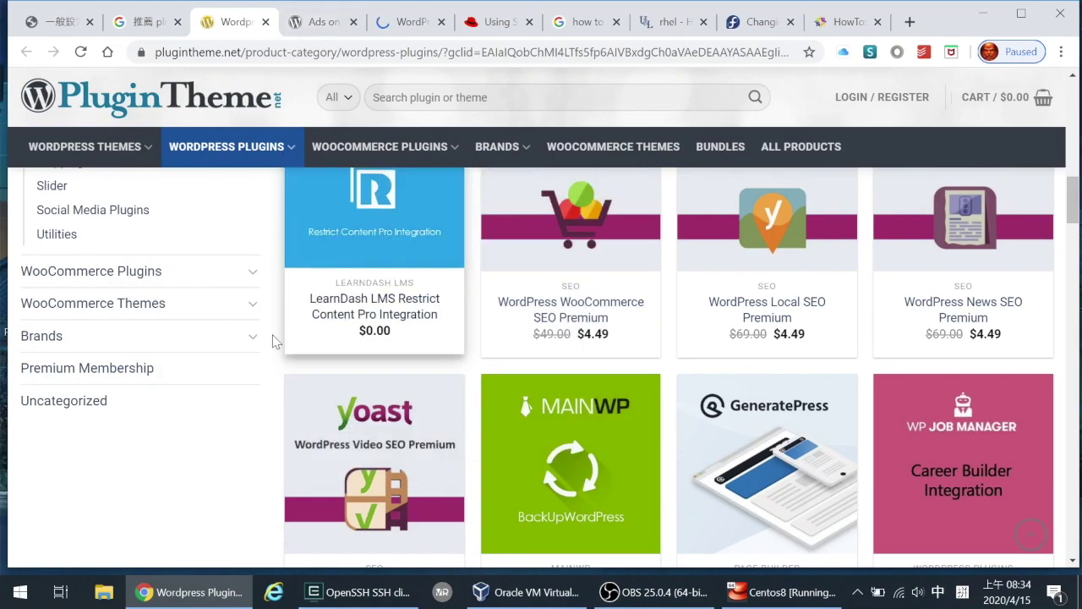
scroll(819, 249, "down", 2)
scroll(814, 260, "down", 1)
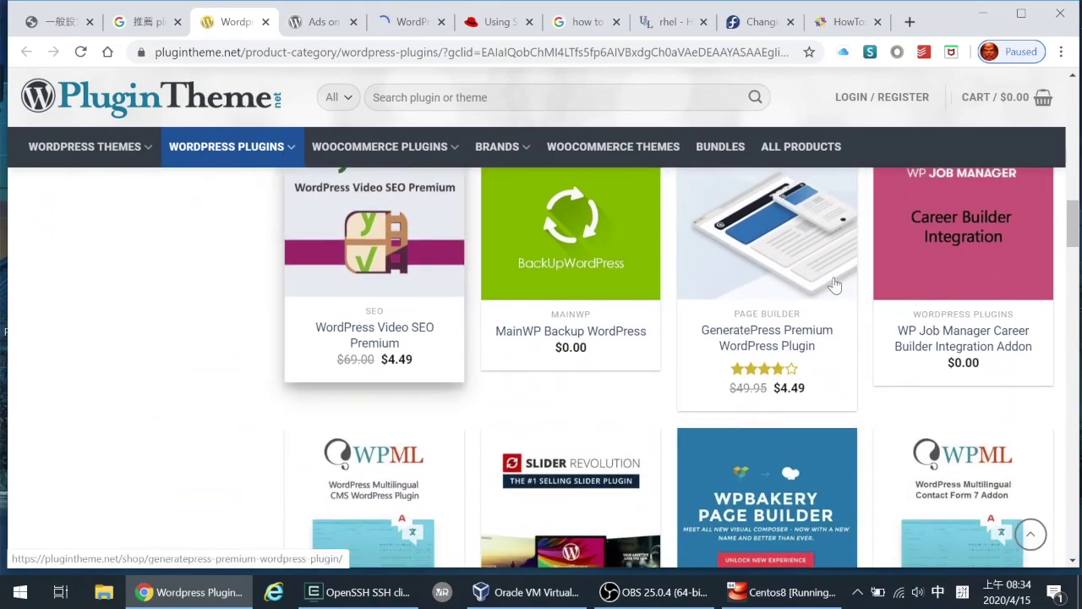
scroll(763, 396, "down", 3)
scroll(763, 396, "down", 1)
scroll(763, 396, "up", 2)
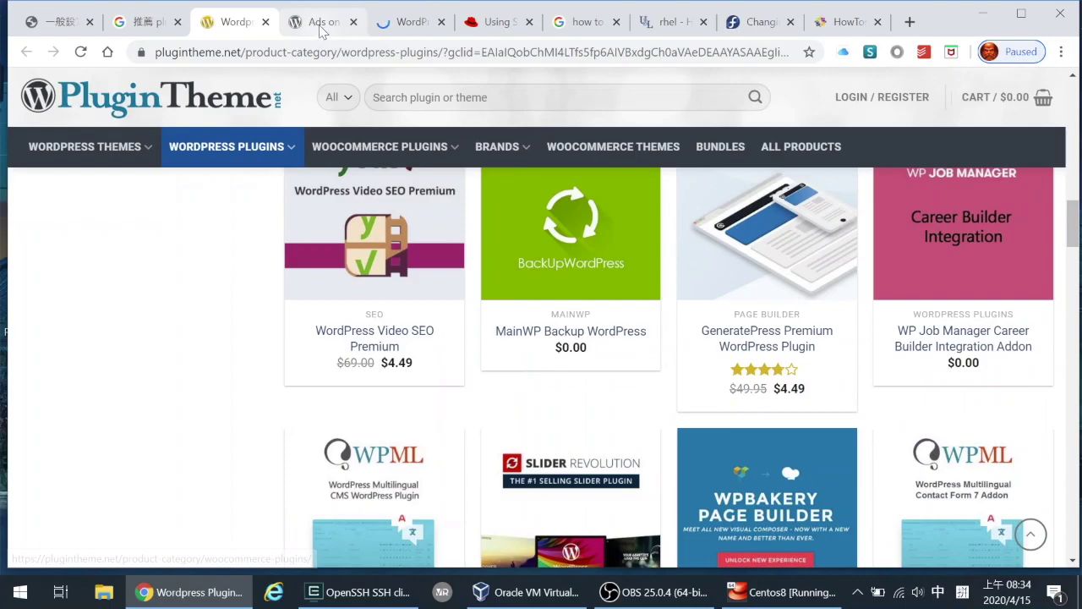
Review the Clever Ads plugin page, then select part of the Medium article's title.
left_click(324, 21)
scroll(414, 279, "down", 2)
scroll(415, 279, "down", 15)
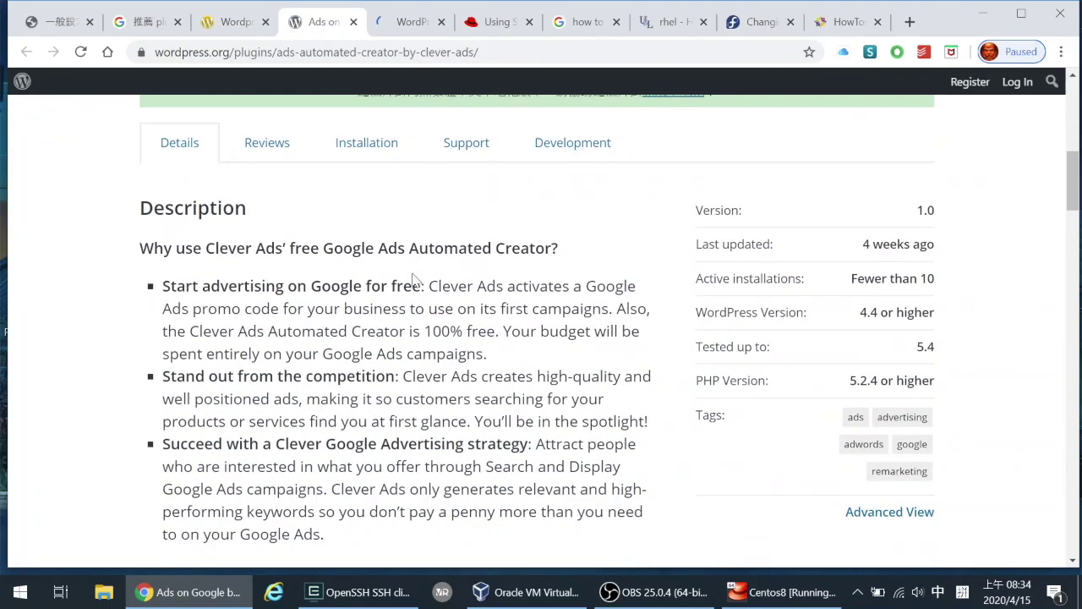
scroll(418, 270, "down", 6)
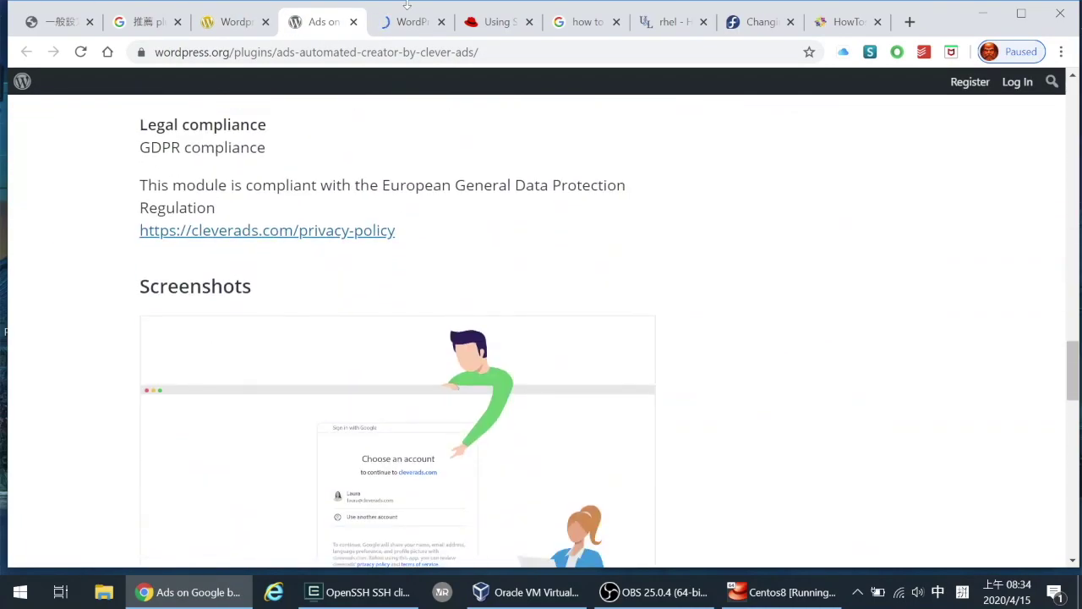
key("ctrl+Tab")
left_click_drag(313, 169, 748, 169)
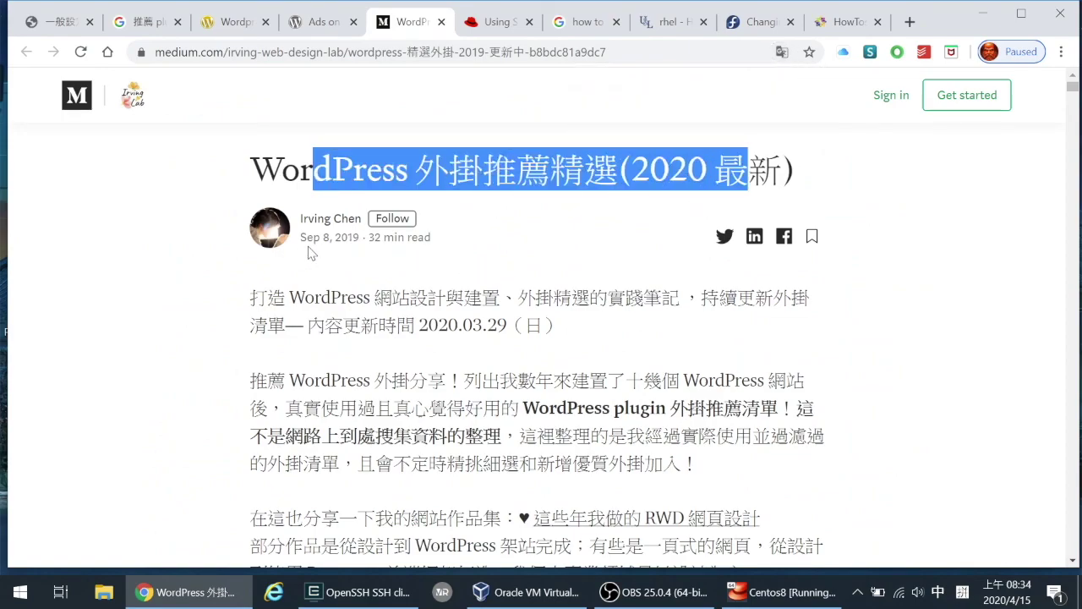